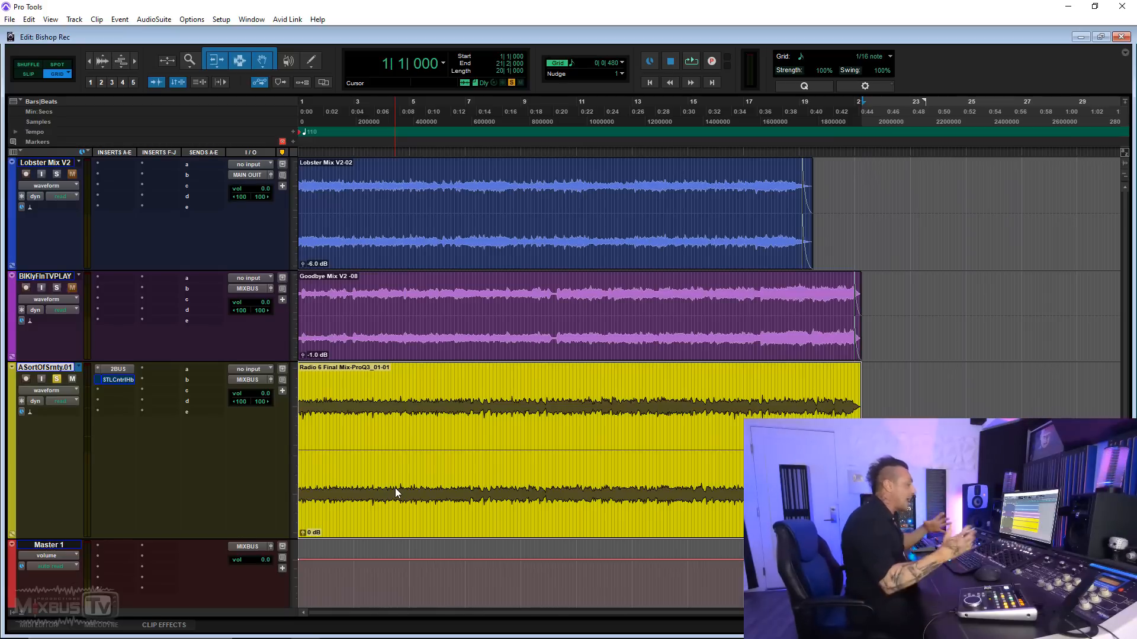
Play the A Sort Of Serenity mix and toggle its 2BUS insert to compare the sound, finishing with the insert active.
scroll(232, 354, "down", 3)
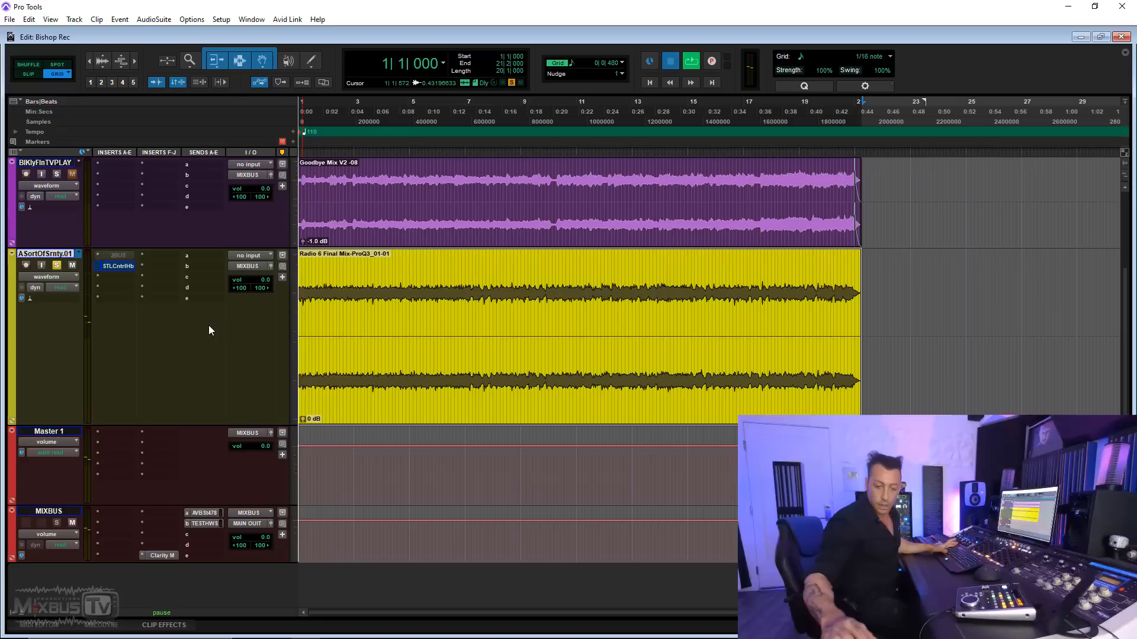
key("space")
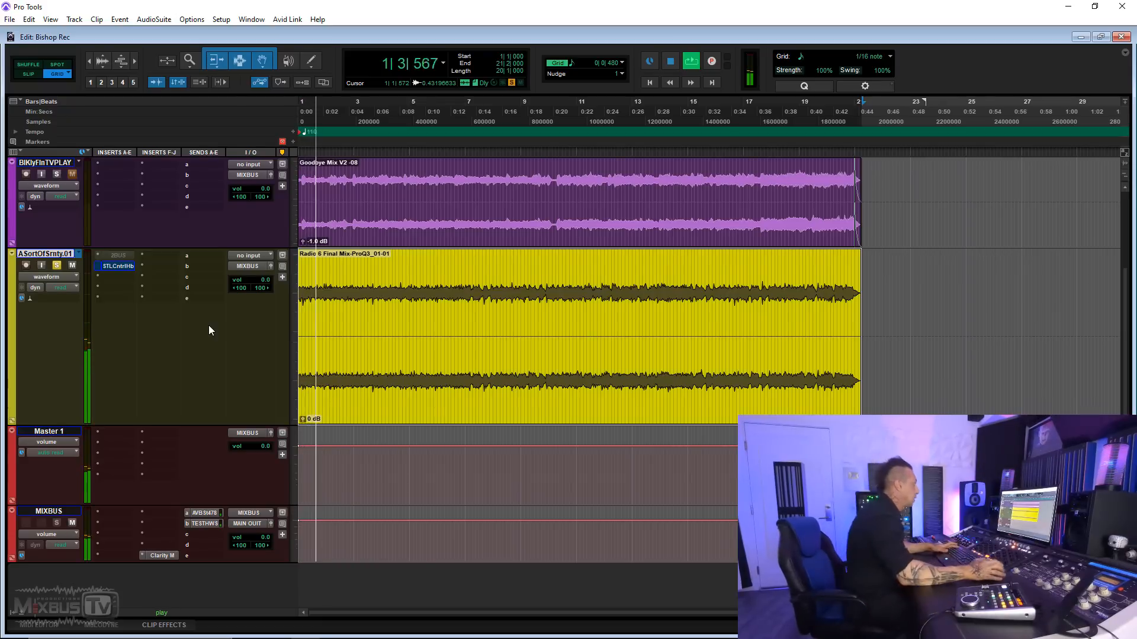
right_click(119, 256)
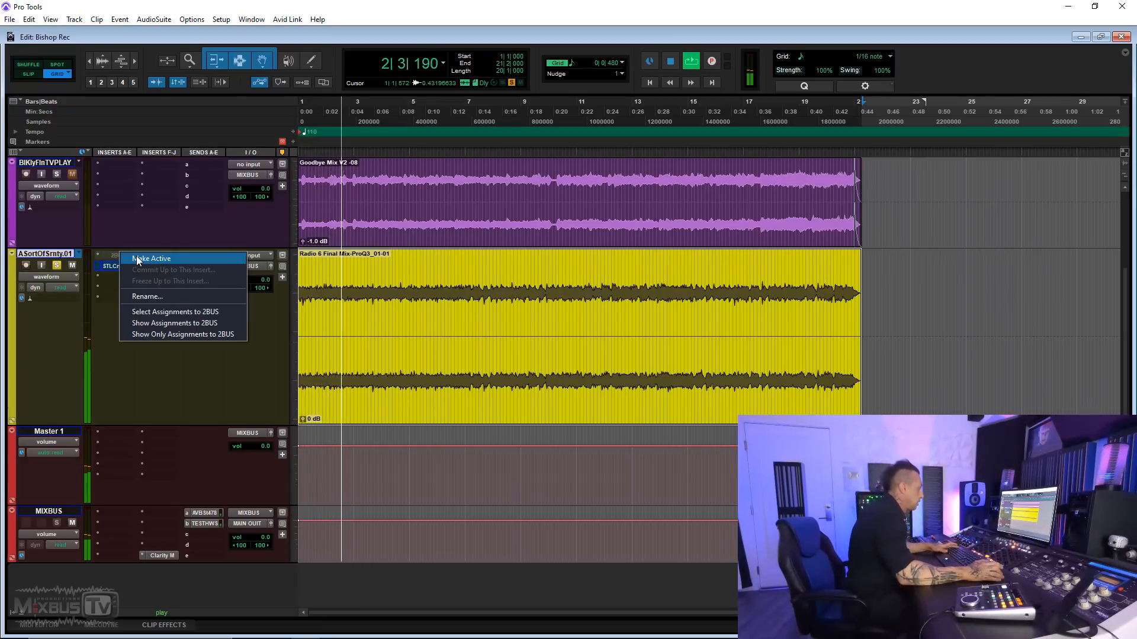
left_click(136, 258)
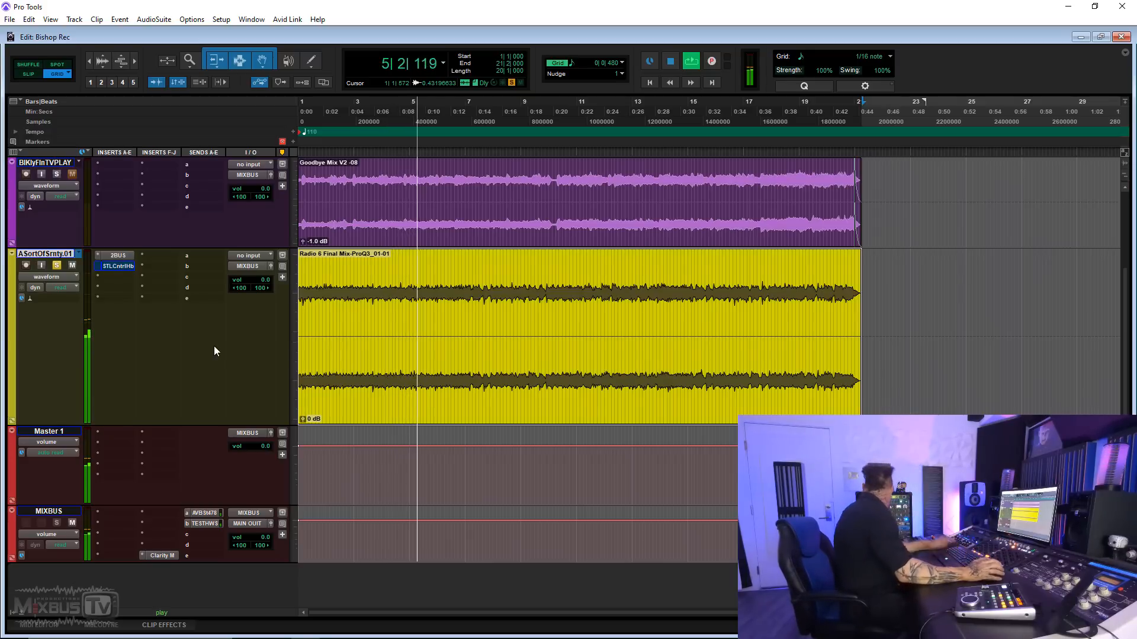
right_click(129, 255)
left_click(183, 335)
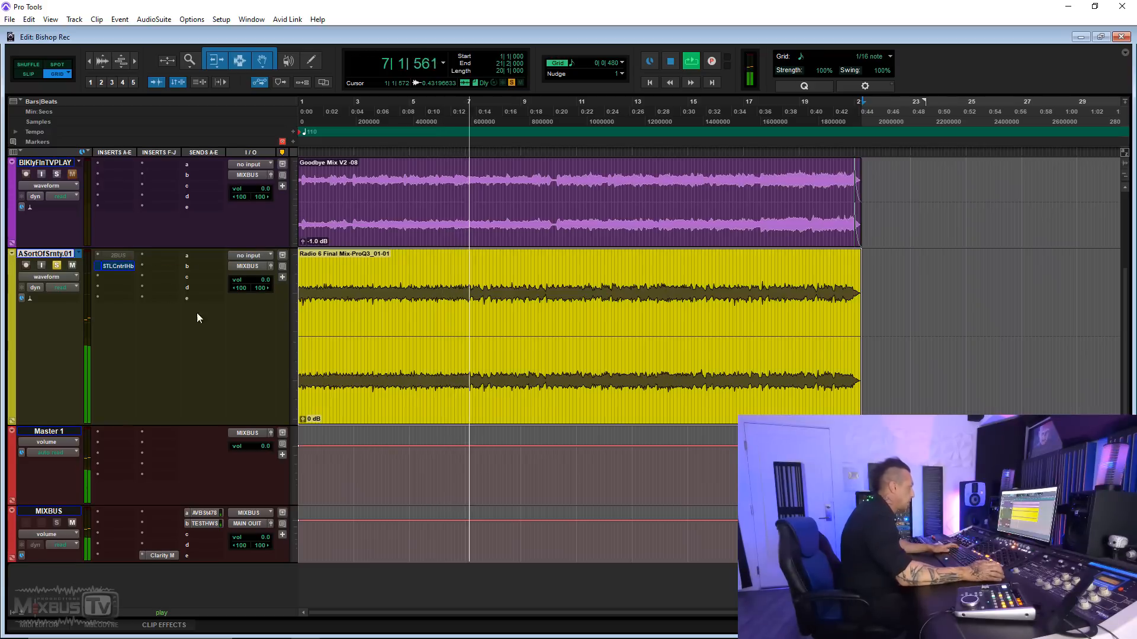
right_click(127, 255)
left_click(153, 260)
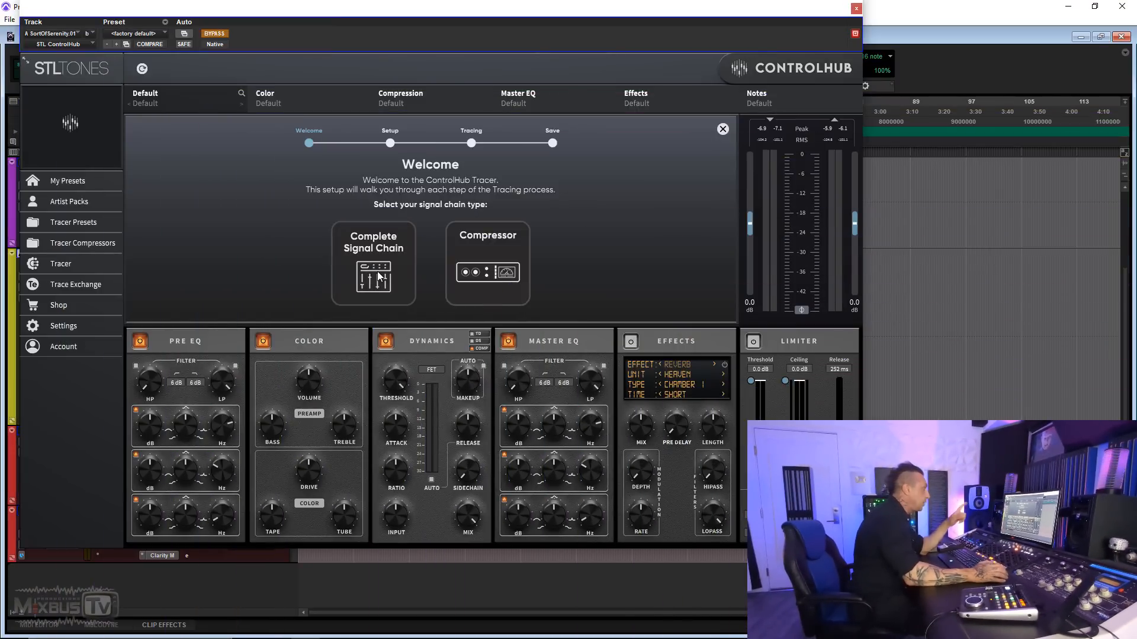
Go to the ControlHub Tracer setup, locate the TracerToneV1 audio file and add it to the yellow track after the mix clip.
left_click(474, 270)
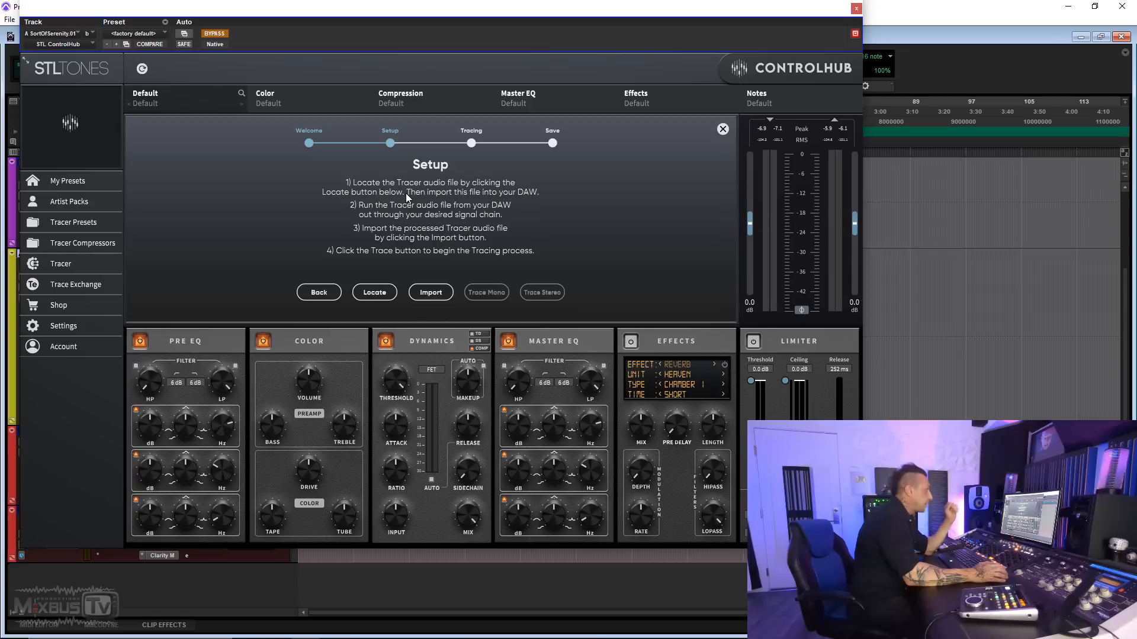
left_click(376, 293)
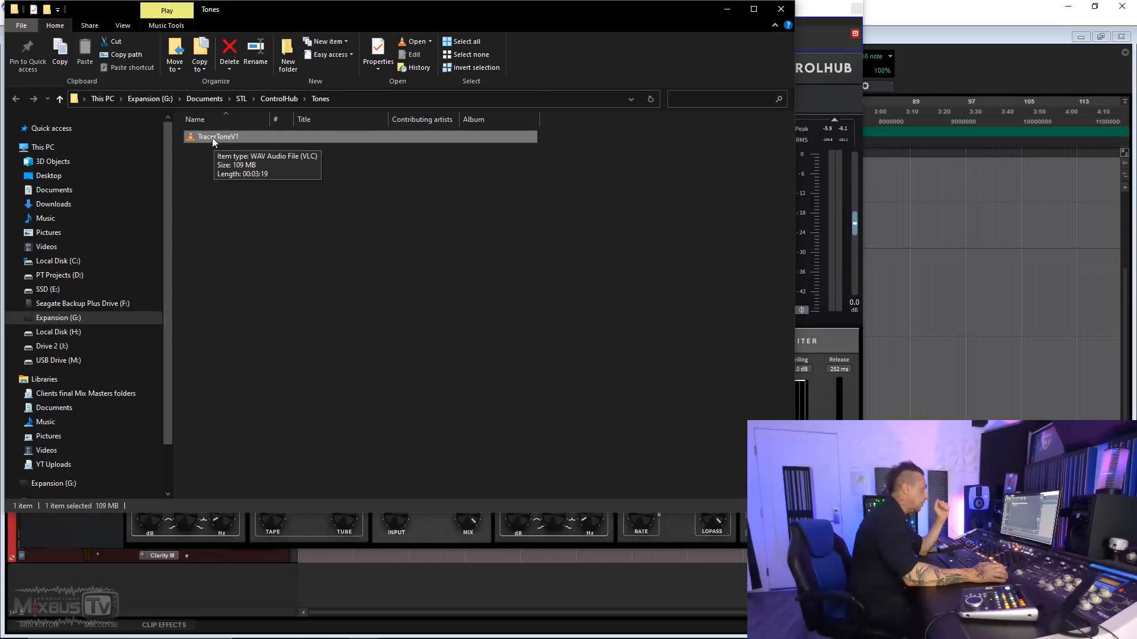
left_click_drag(212, 138, 906, 300)
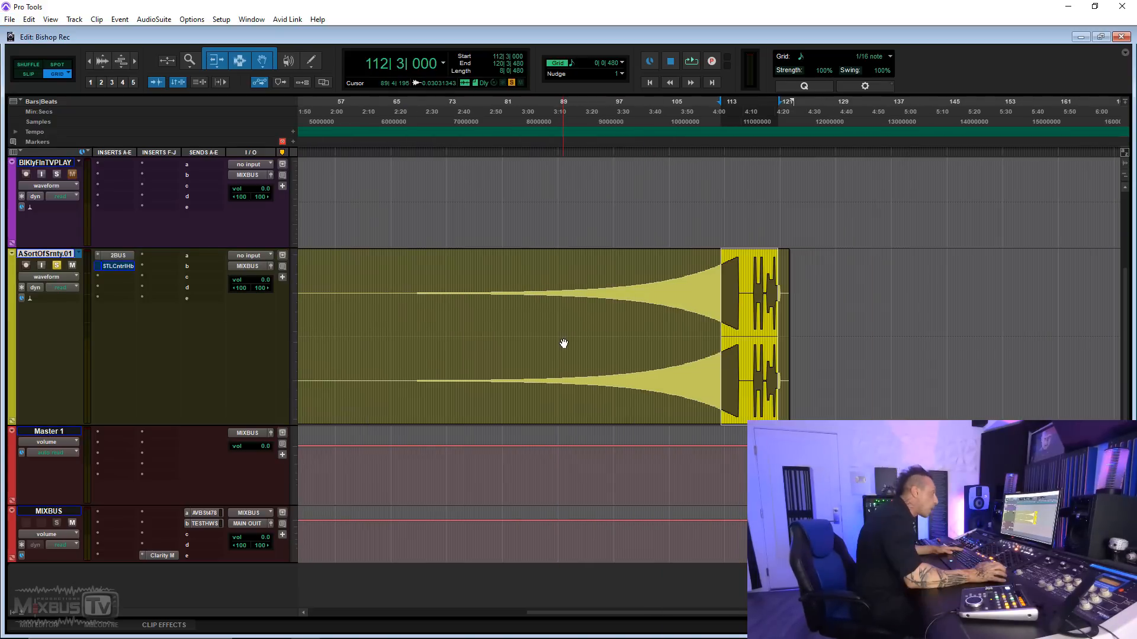
Reduce the waveform display height, zoom in on the end of the tracer tone clip and play its final tone bursts.
key("ctrl+bracketleft")
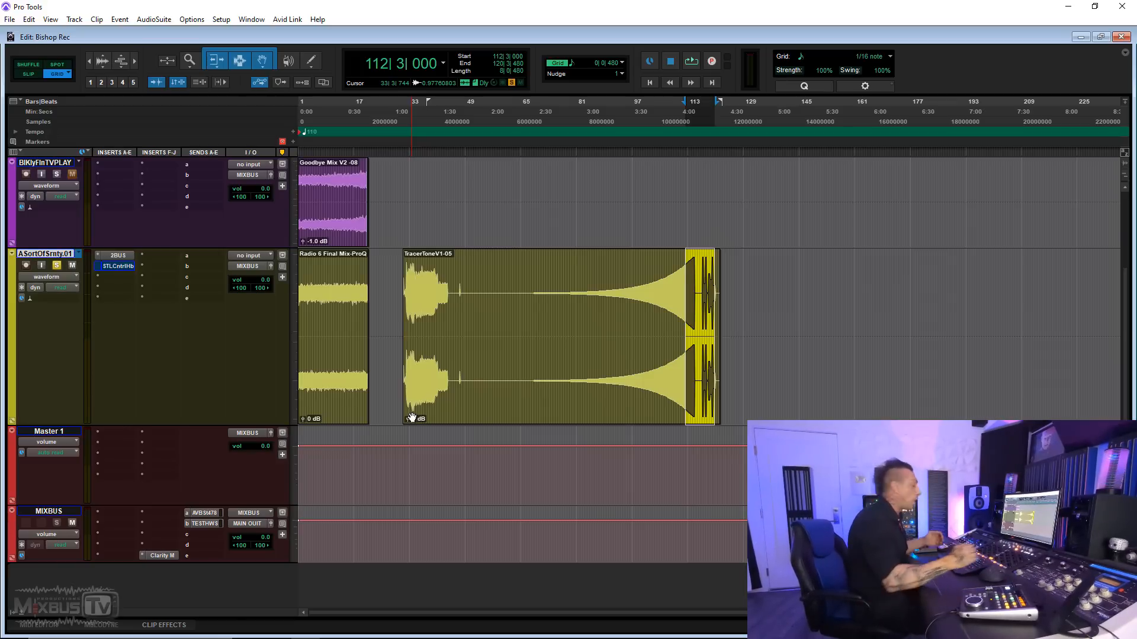
key("ctrl+alt+bracketleft")
left_click(691, 308)
key("t")
key("t")
key("t")
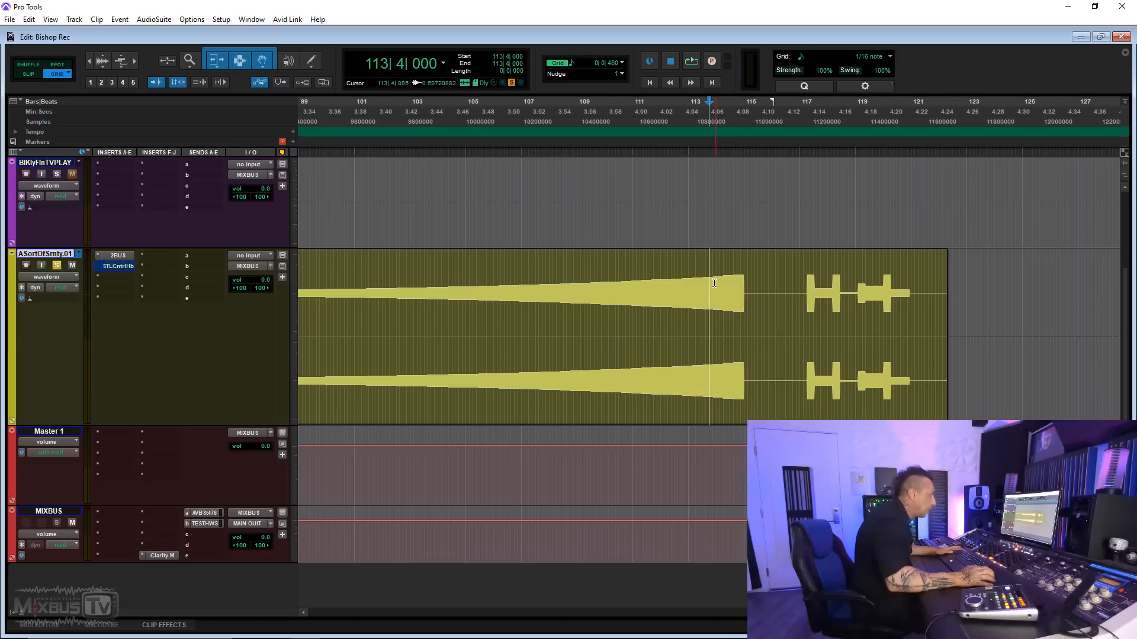
left_click_drag(698, 283, 907, 290)
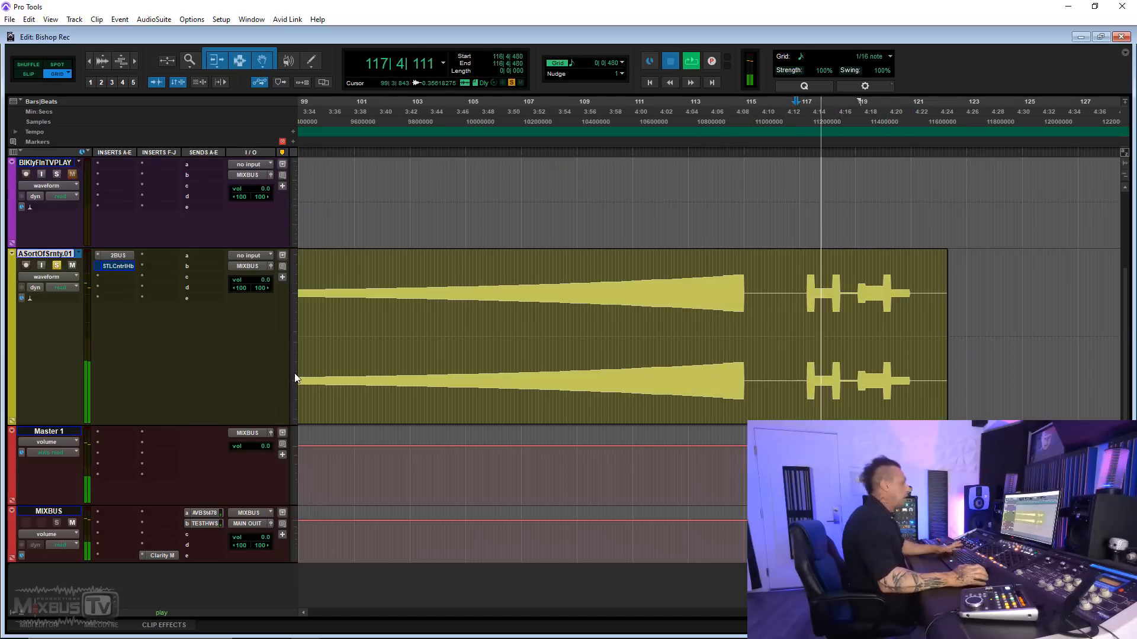
key("space")
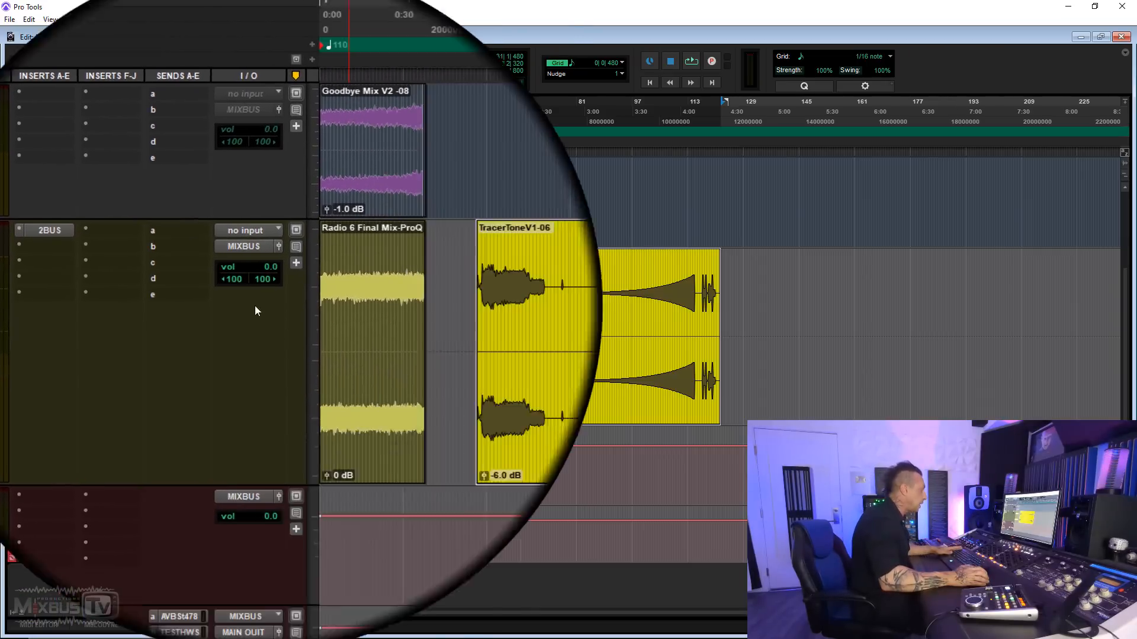
Bounce the selected tracer tone from MIXBUS to a WAV file named STL METAL TEST in the Bounced Files folder.
right_click(247, 265)
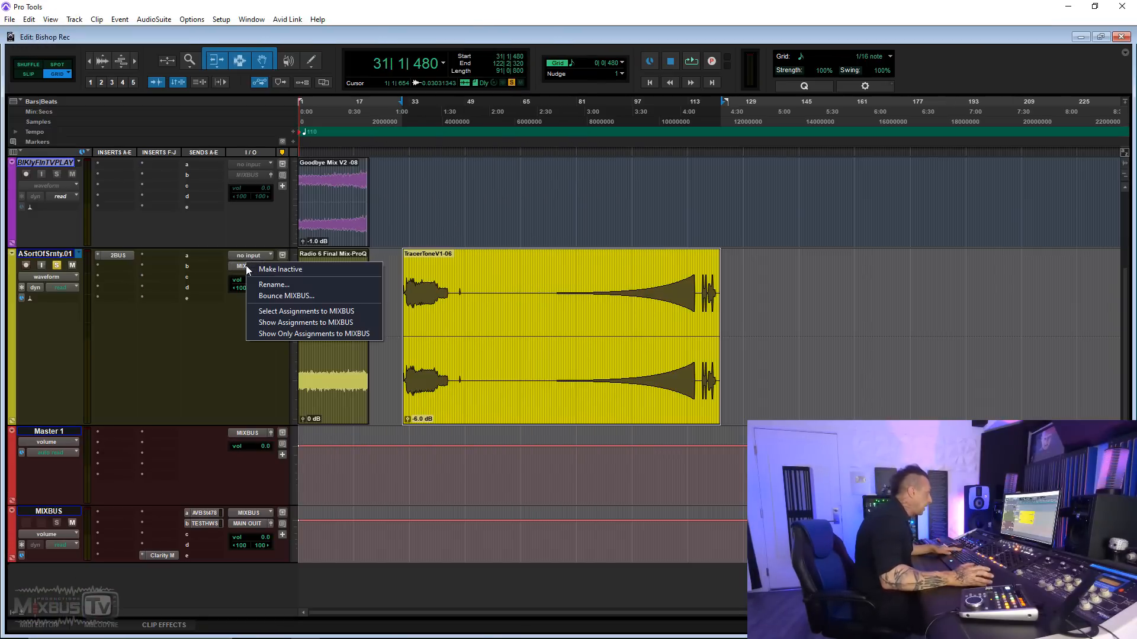
left_click(305, 296)
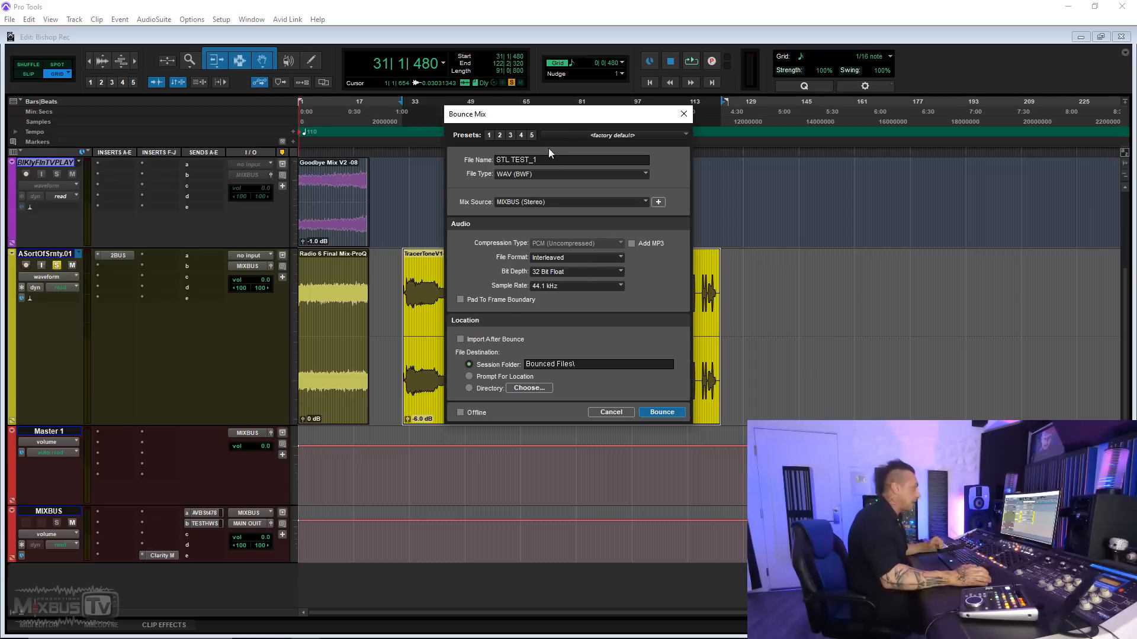
left_click_drag(549, 119, 265, 102)
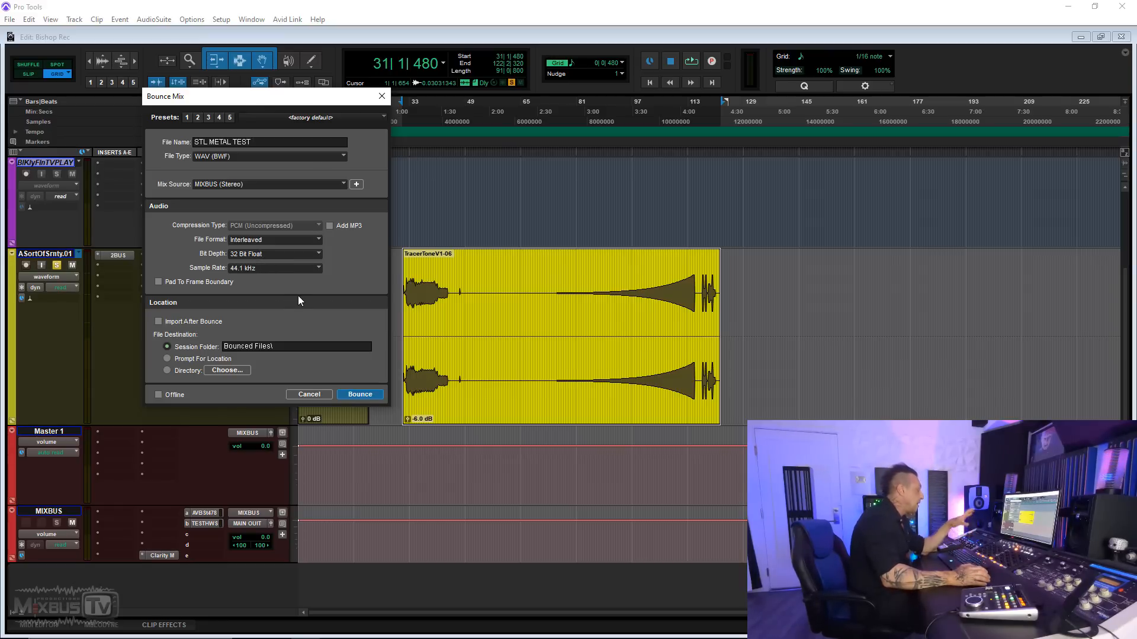
left_click(357, 393)
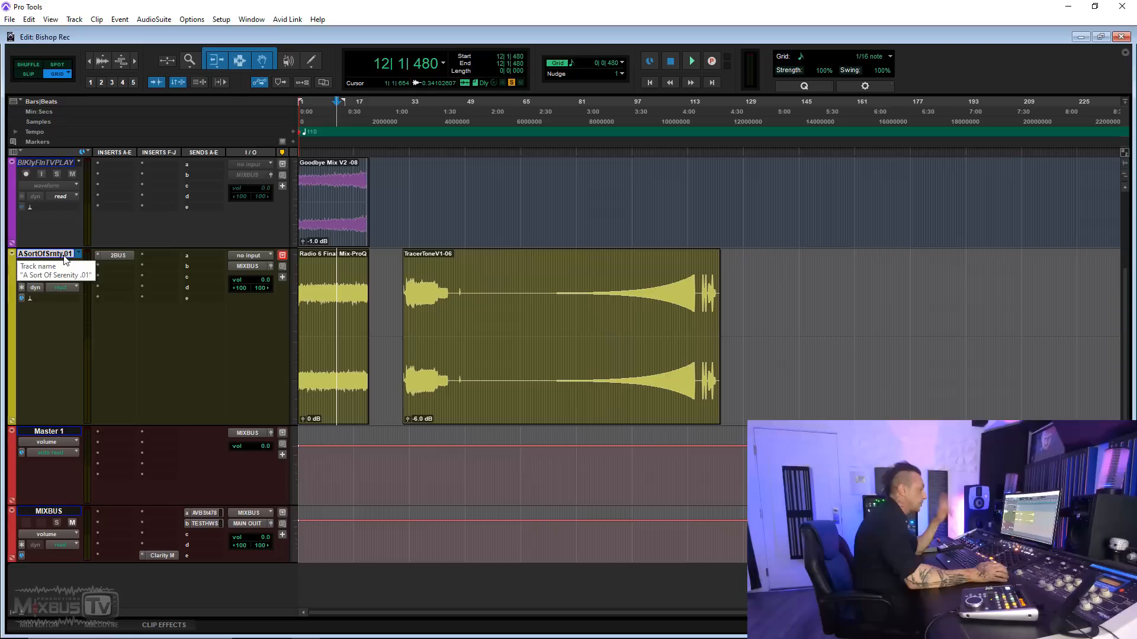
Make one duplicate of the A Sort Of Serenity track, including its playlists, automation, inserts and sends.
right_click(63, 255)
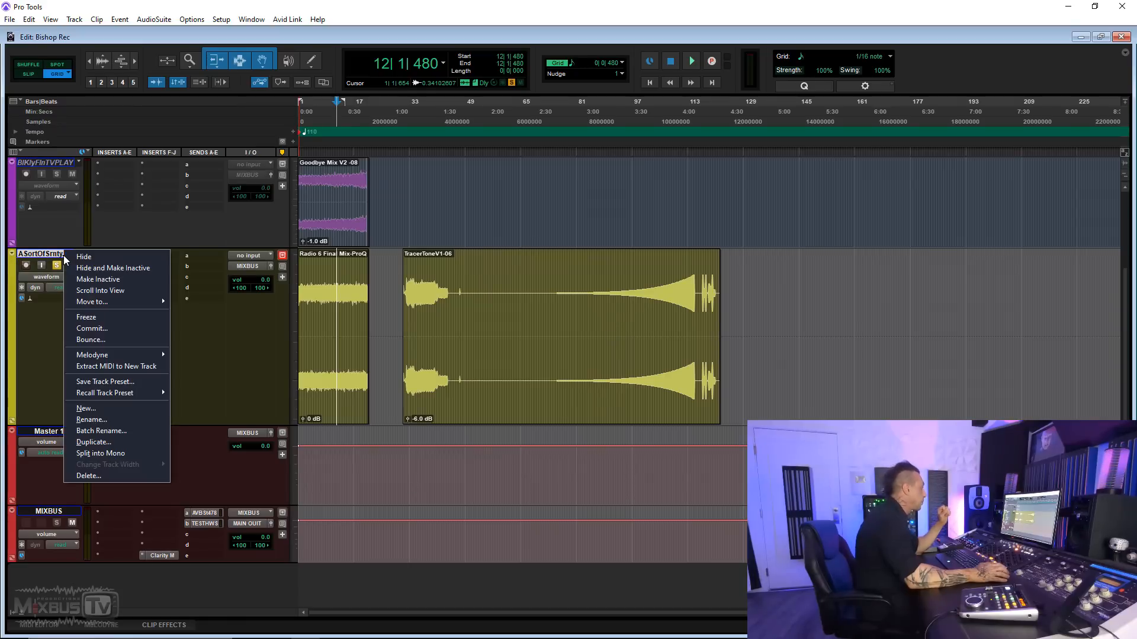
left_click(135, 441)
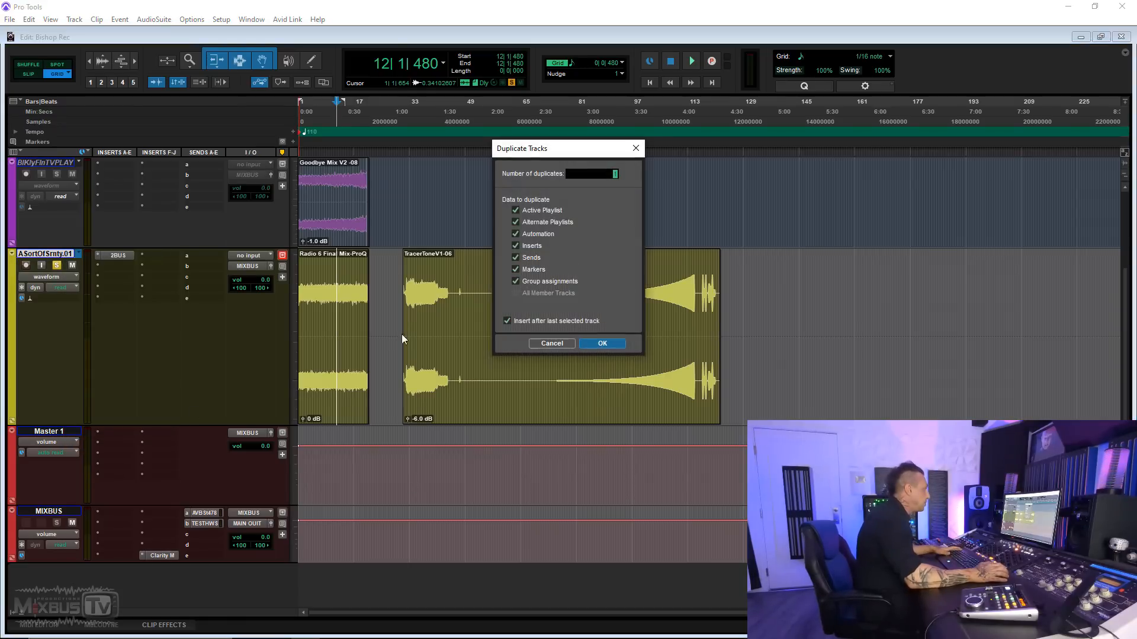
left_click(601, 343)
scroll(495, 308, "down", 2)
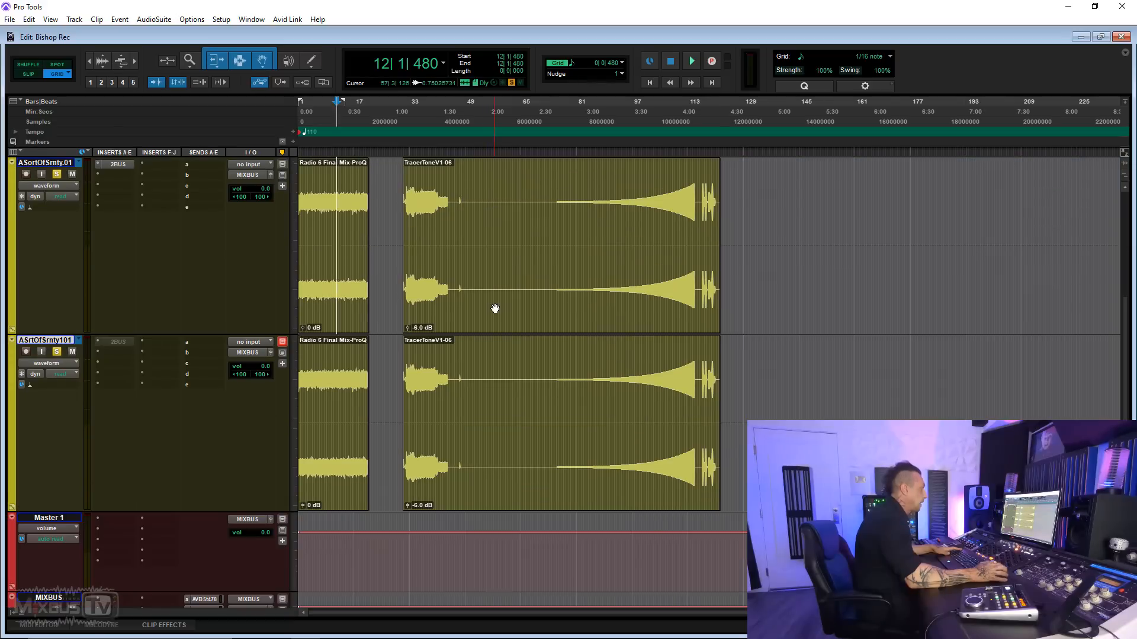
Search the plug-ins for STL and insert STL ControlHub (stereo) on the duplicated track.
left_click(495, 308)
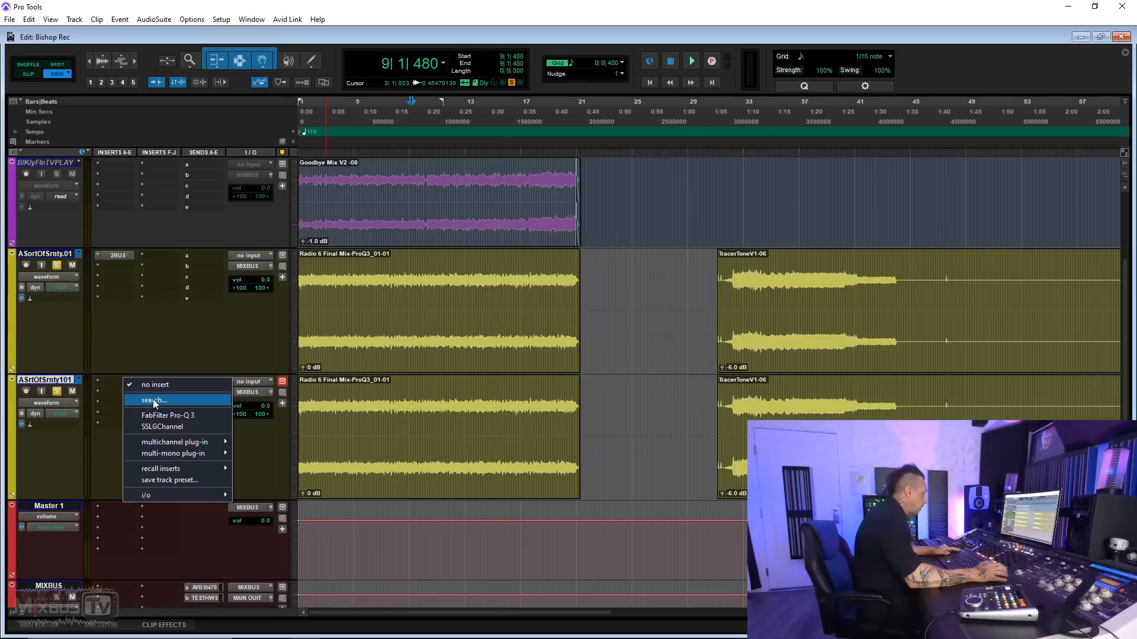
left_click(153, 404)
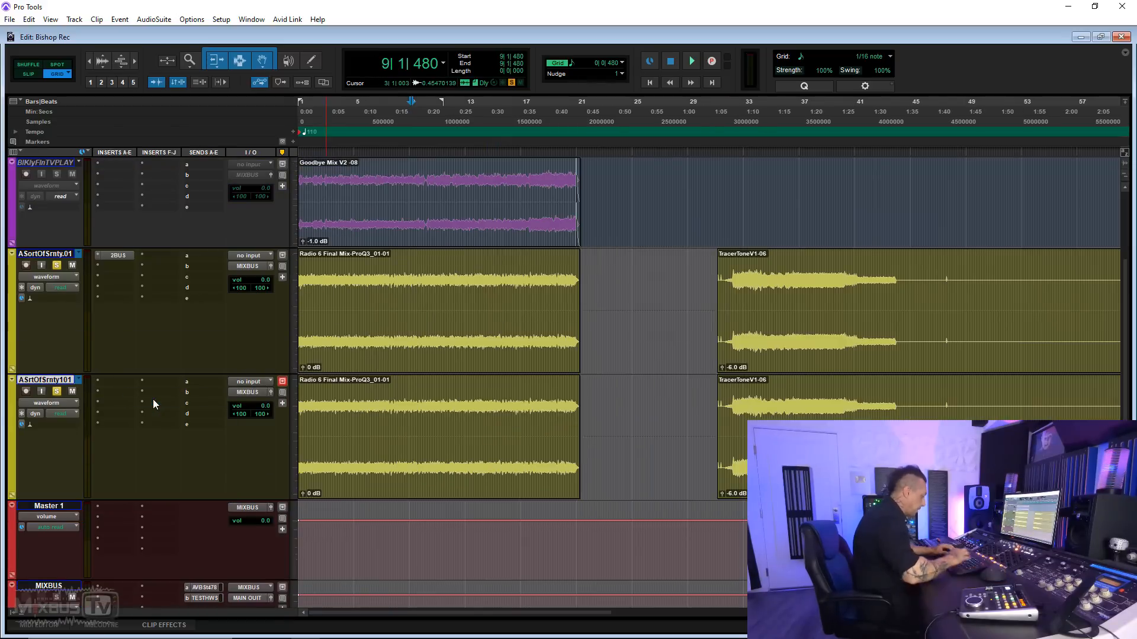
left_click(153, 404)
type("STL")
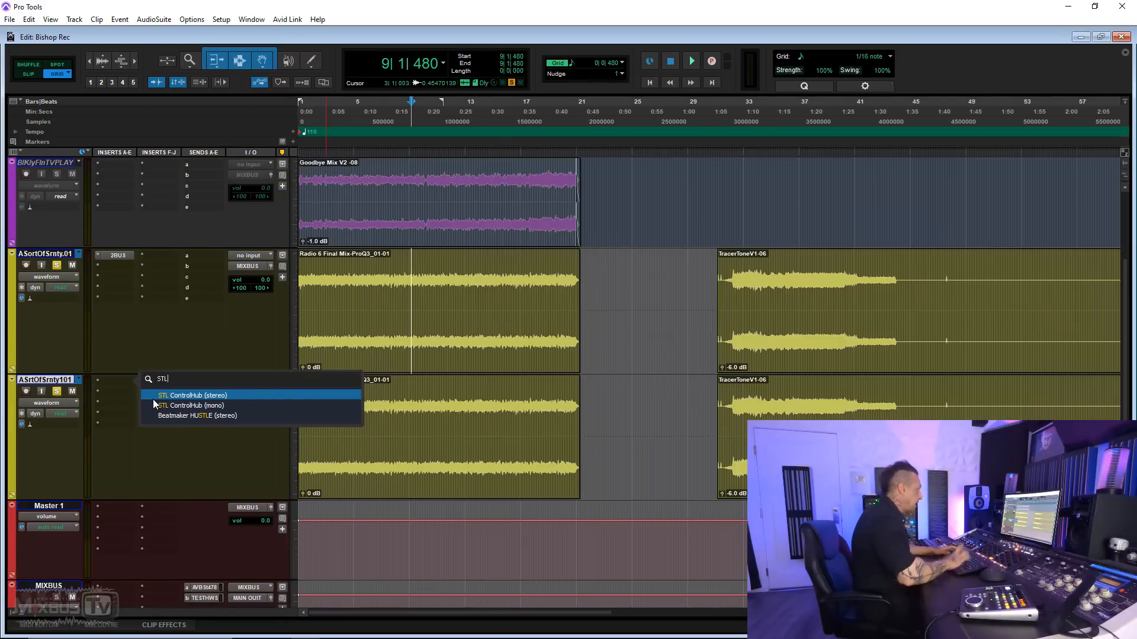
left_click(152, 399)
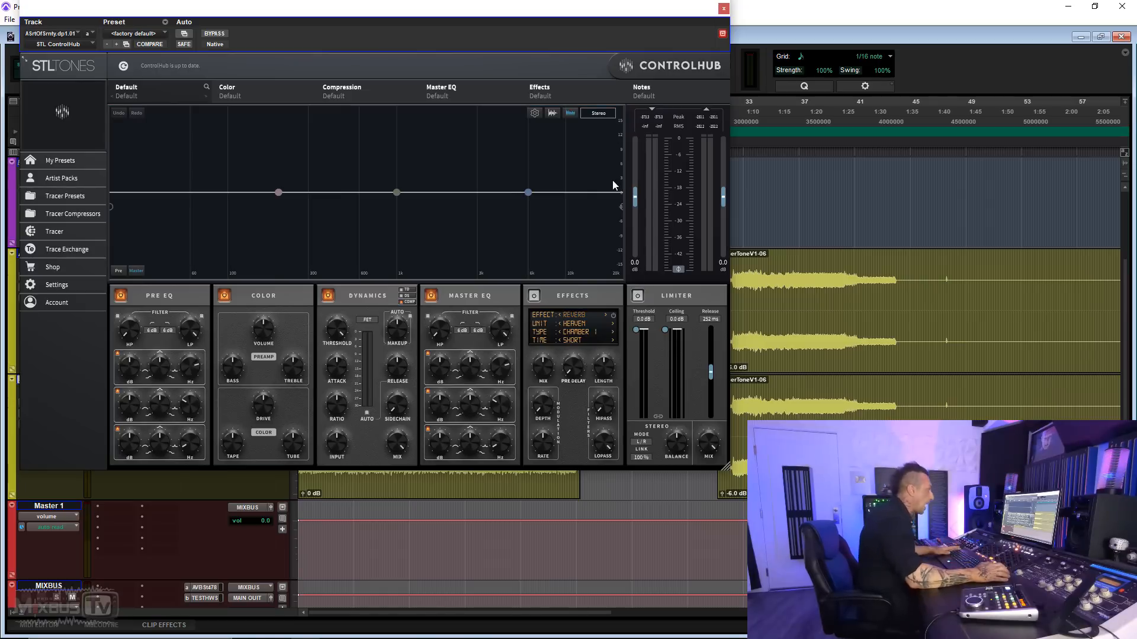
Choose Complete Signal Chain in the Tracer and import the bounced STL METAL TEST file.
left_click(320, 228)
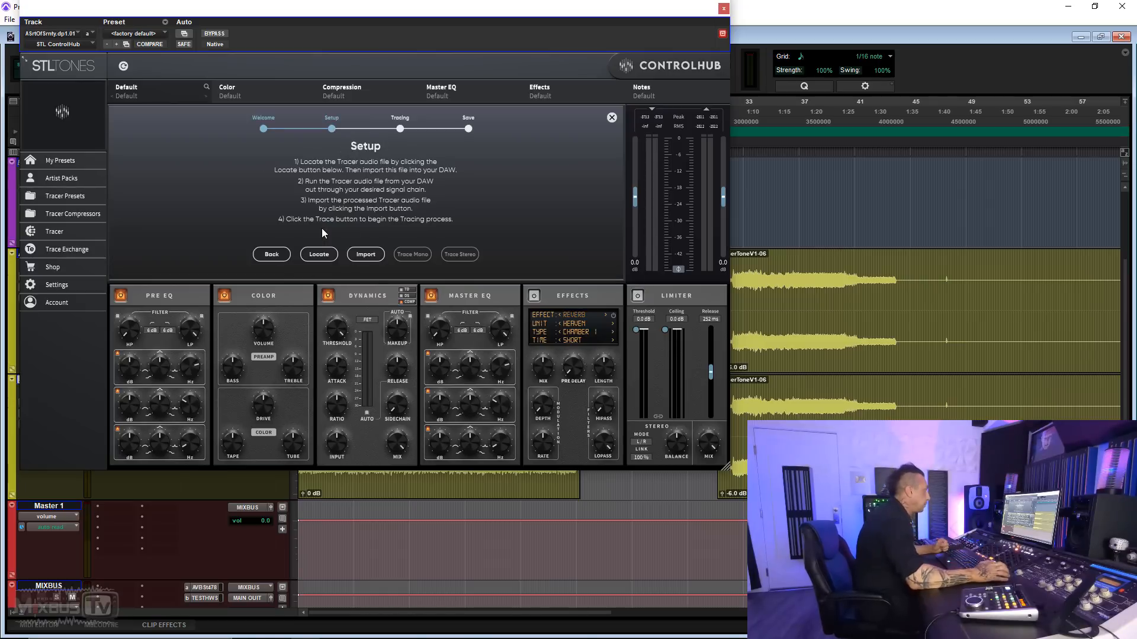
left_click(365, 255)
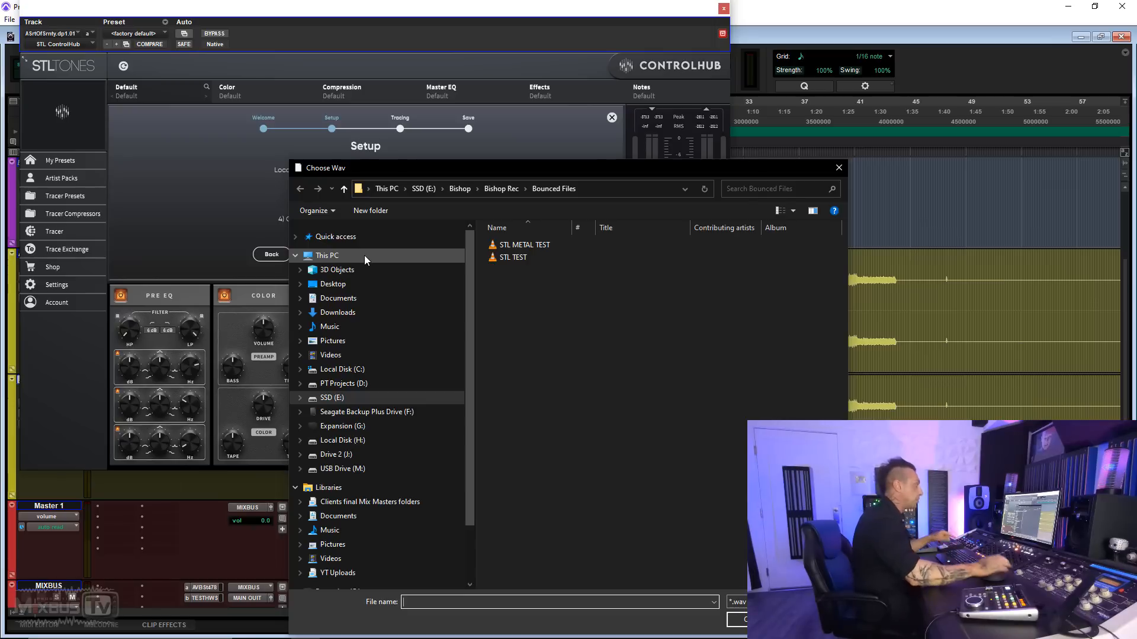
left_click(526, 246)
left_click(737, 619)
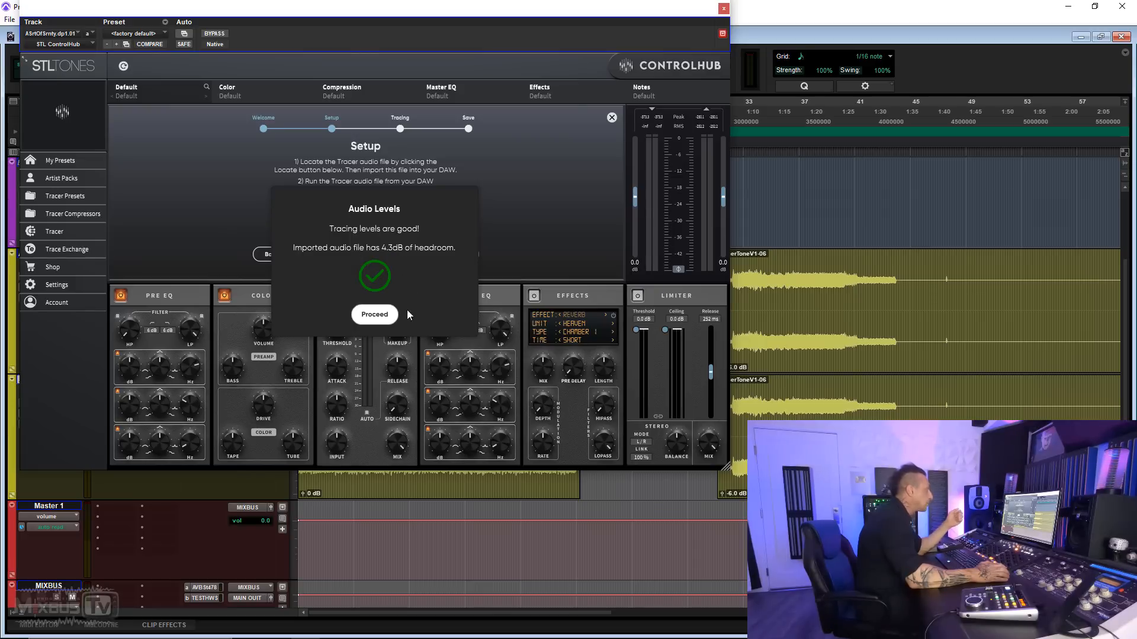
Accept the audio level check and run a stereo trace of the imported file.
left_click(382, 316)
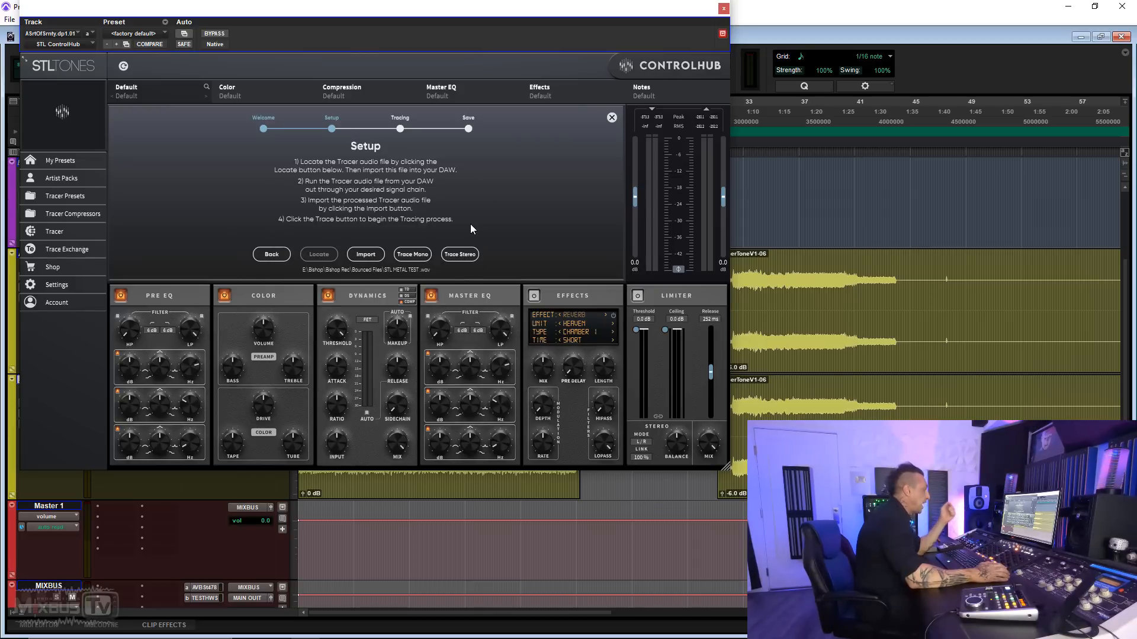
left_click(463, 254)
key("Return")
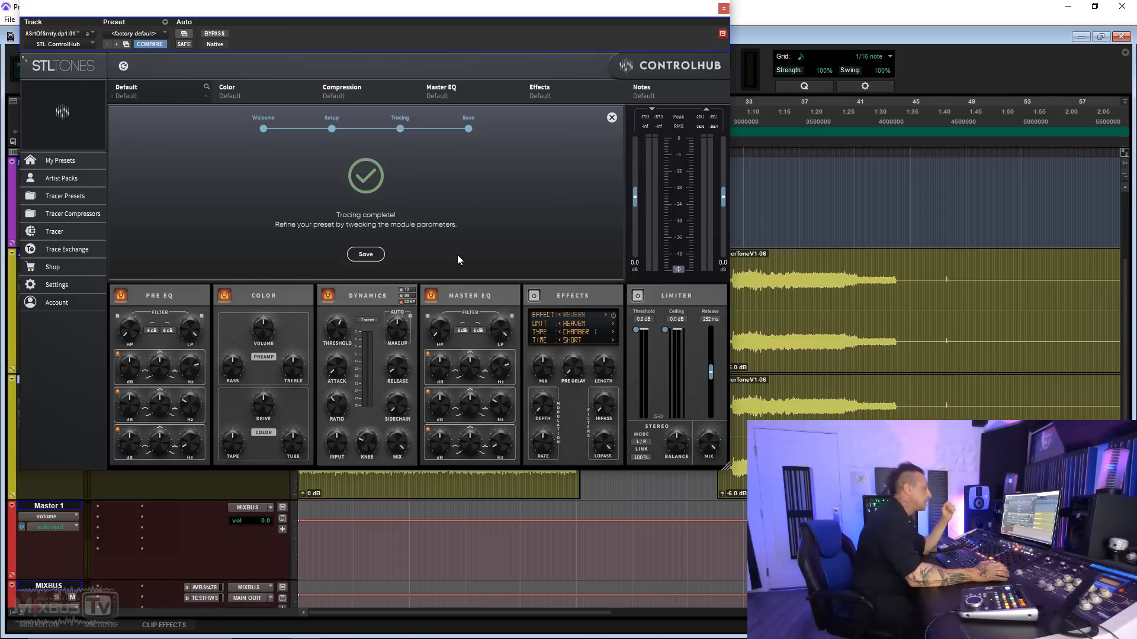
Start saving the trace in a new folder named TEST with the preset name METAL 2BUS TEST.
left_click(376, 256)
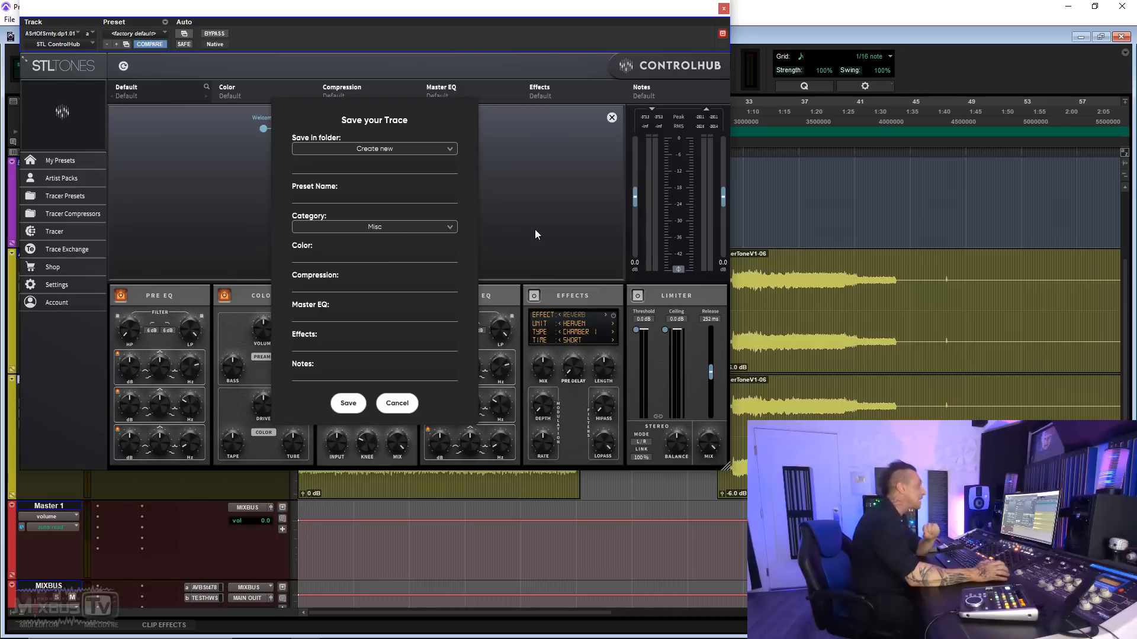
type("TEST")
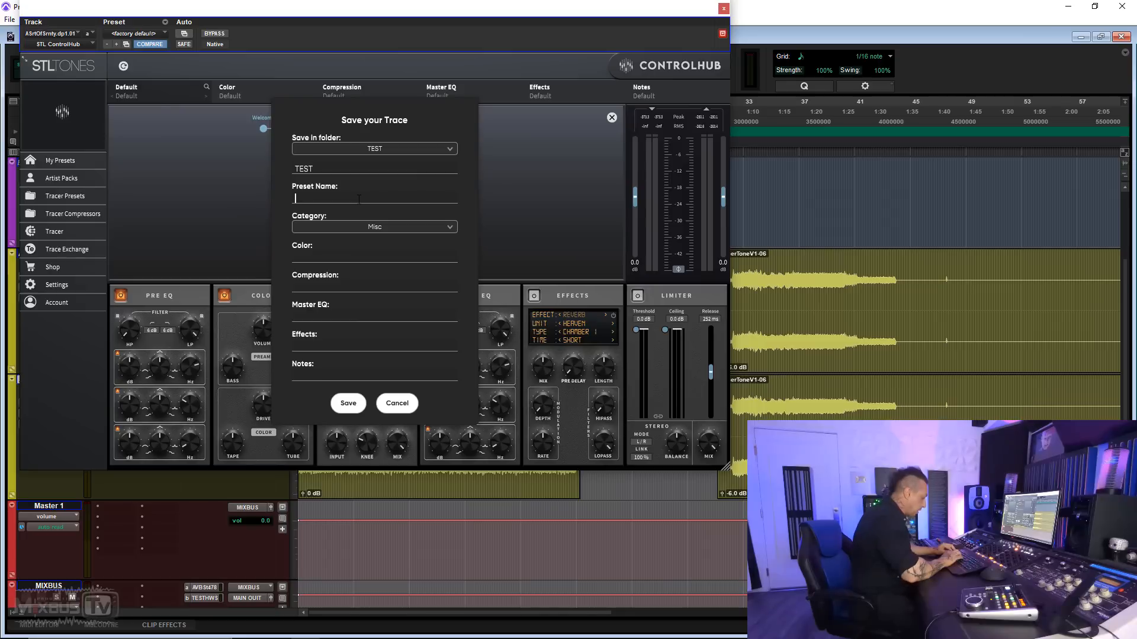
type("METAL 2")
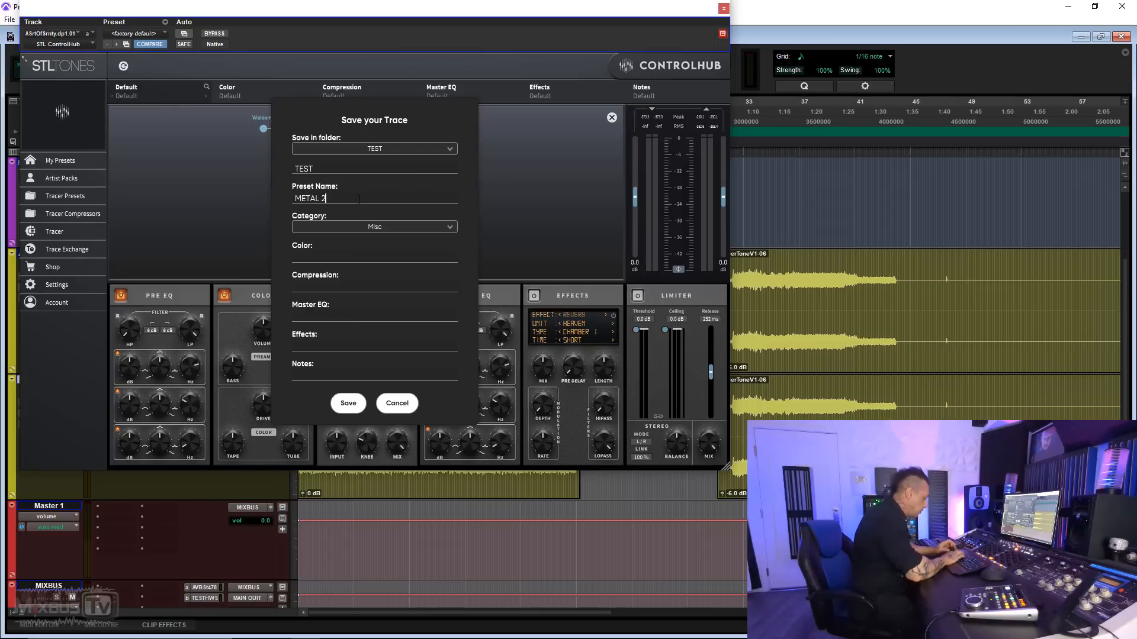
type("BUS TEST")
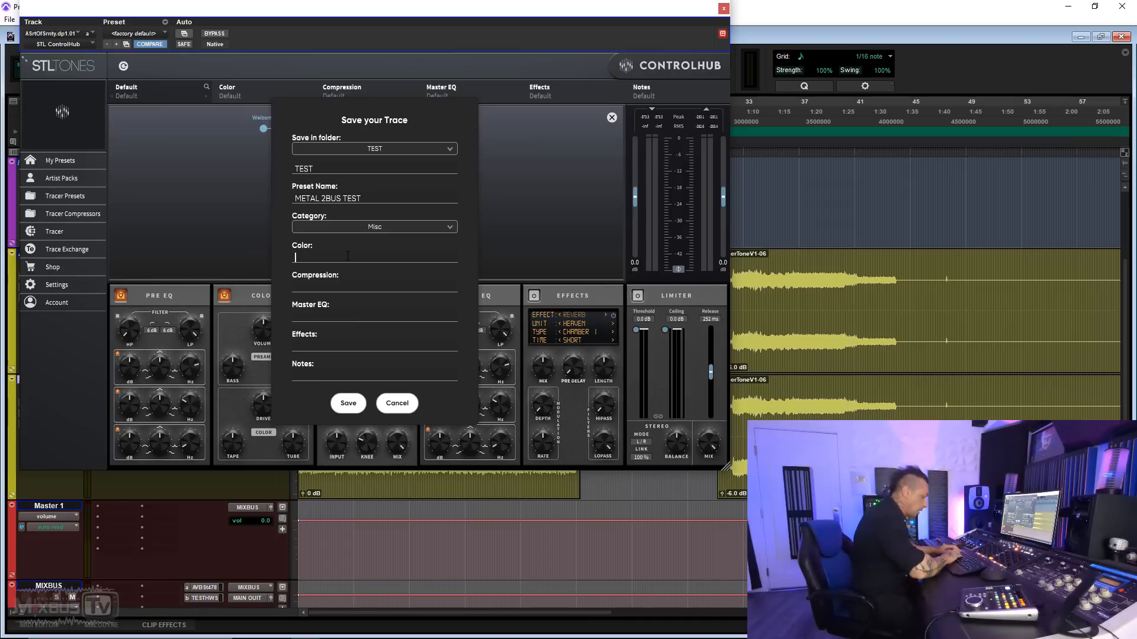
Describe the trace with Color 542 RED, Compression NG BUS, Master EQ SPL - SYMPH and Effects SPACECRAFT, and save it.
left_click(348, 256)
type("542 RED")
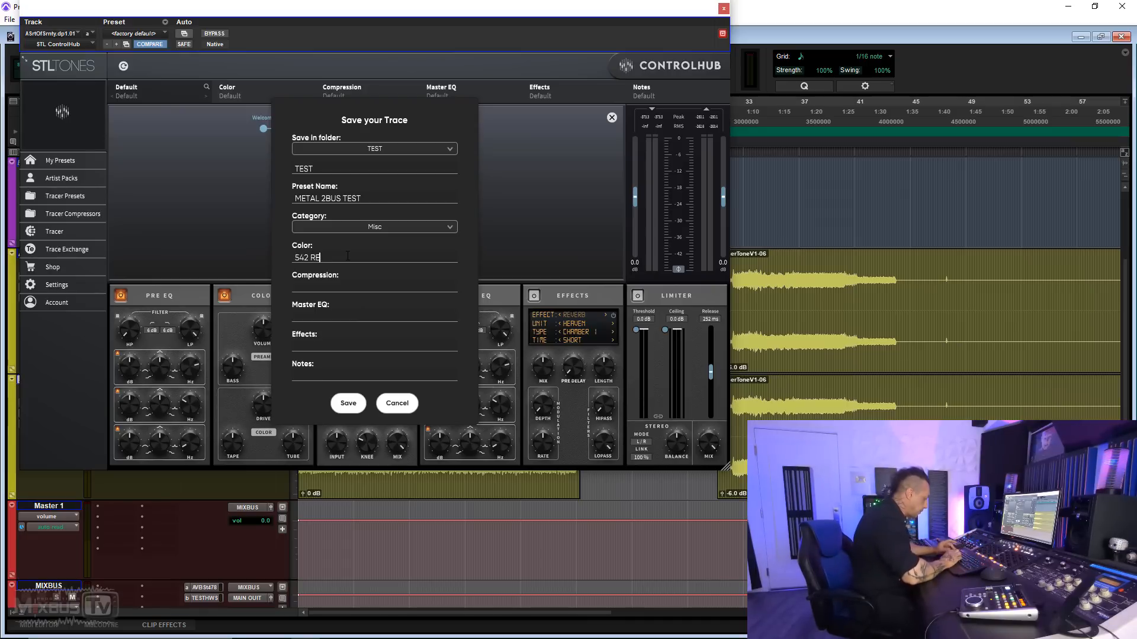
left_click(347, 285)
type("NG BUS")
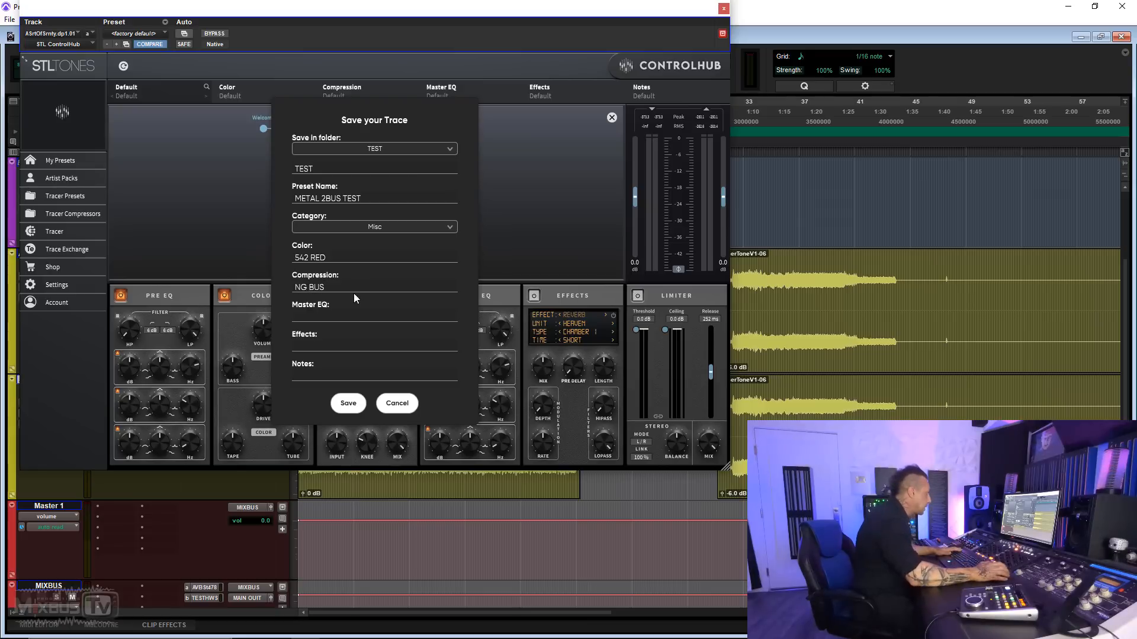
left_click(347, 316)
type("SPL ")
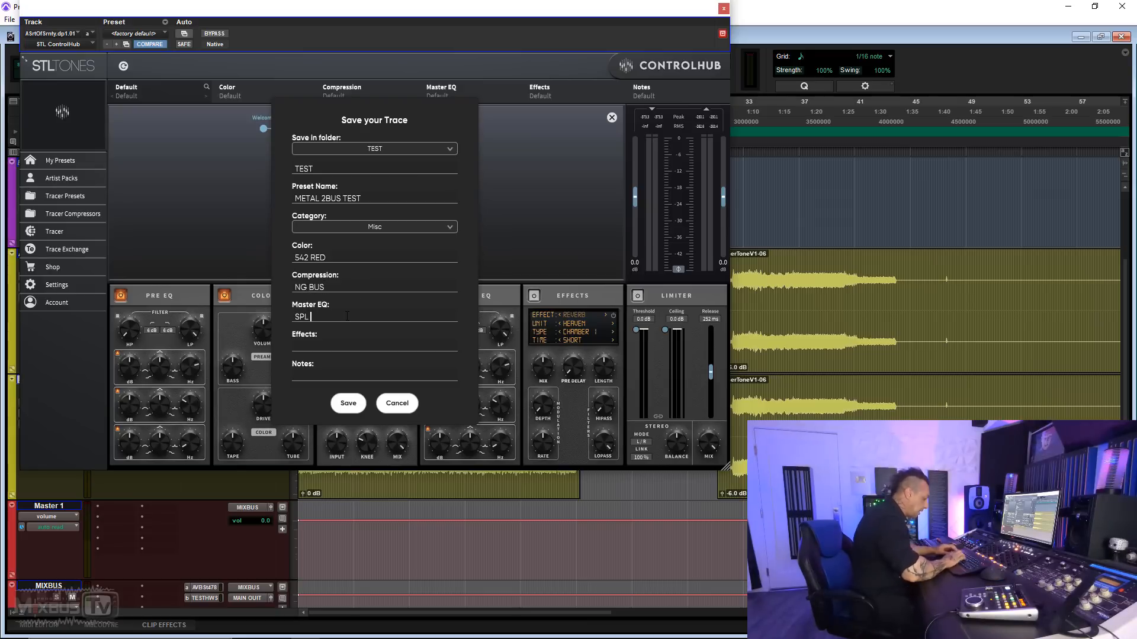
type("- SYMPH")
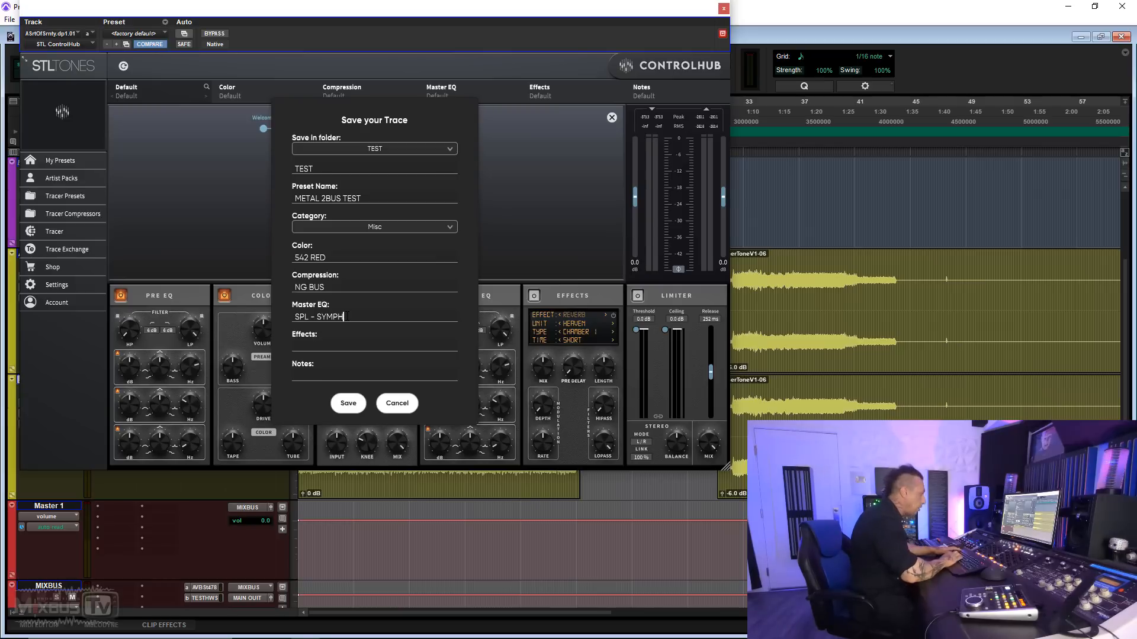
type("SPACECRAFT")
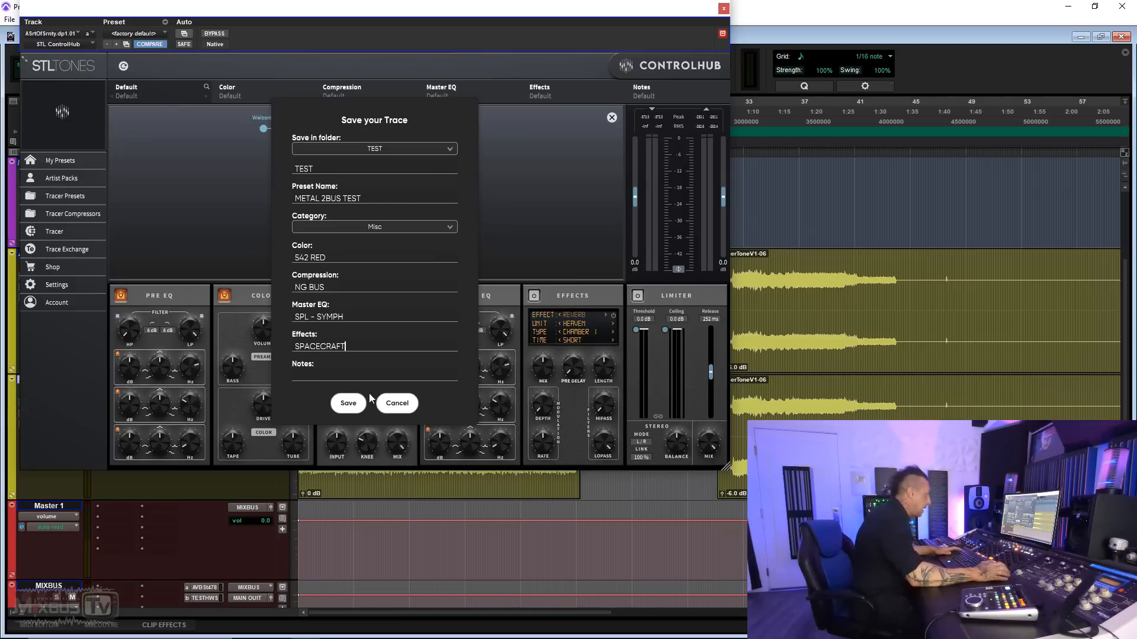
left_click(345, 402)
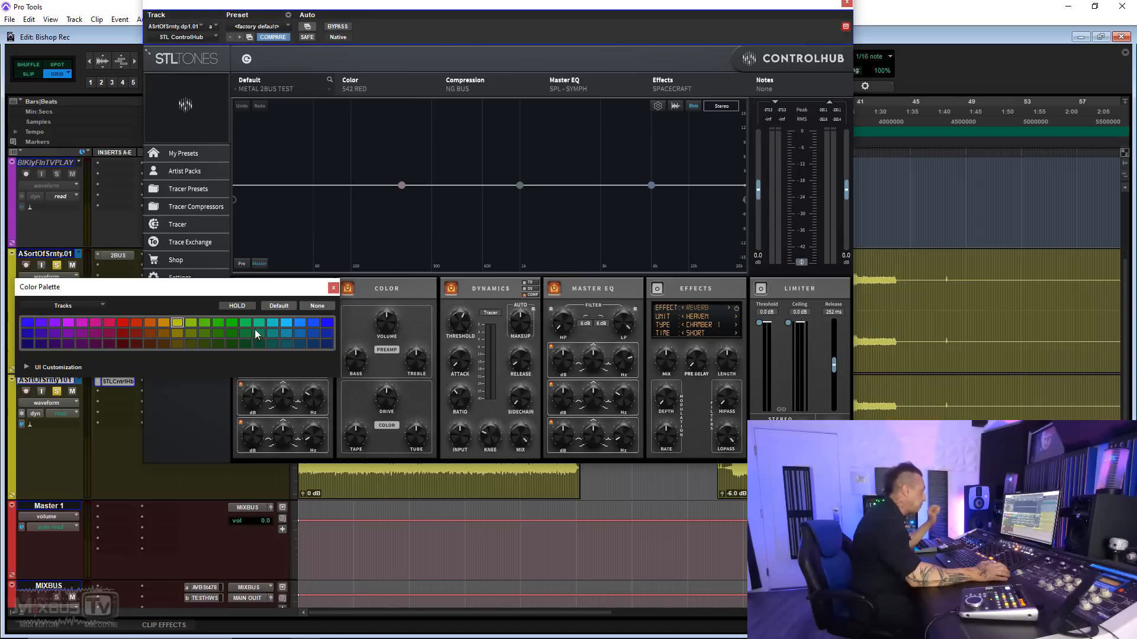
Recolor the duplicate track light blue and play it, taking its STL ControlHub insert out of bypass during playback.
left_click(287, 323)
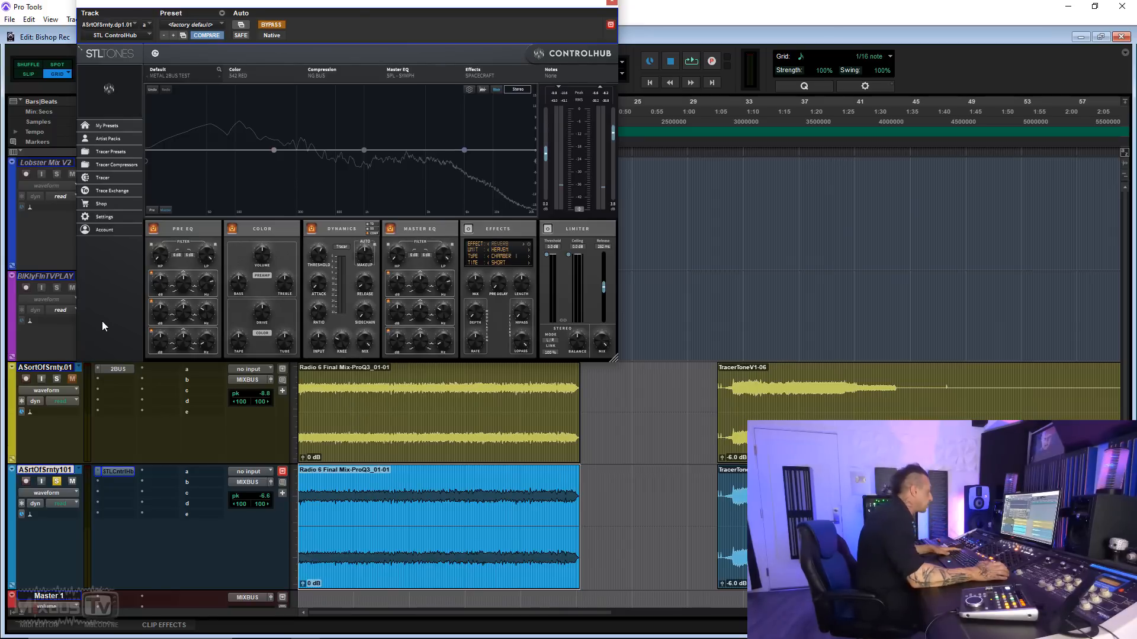
key("space")
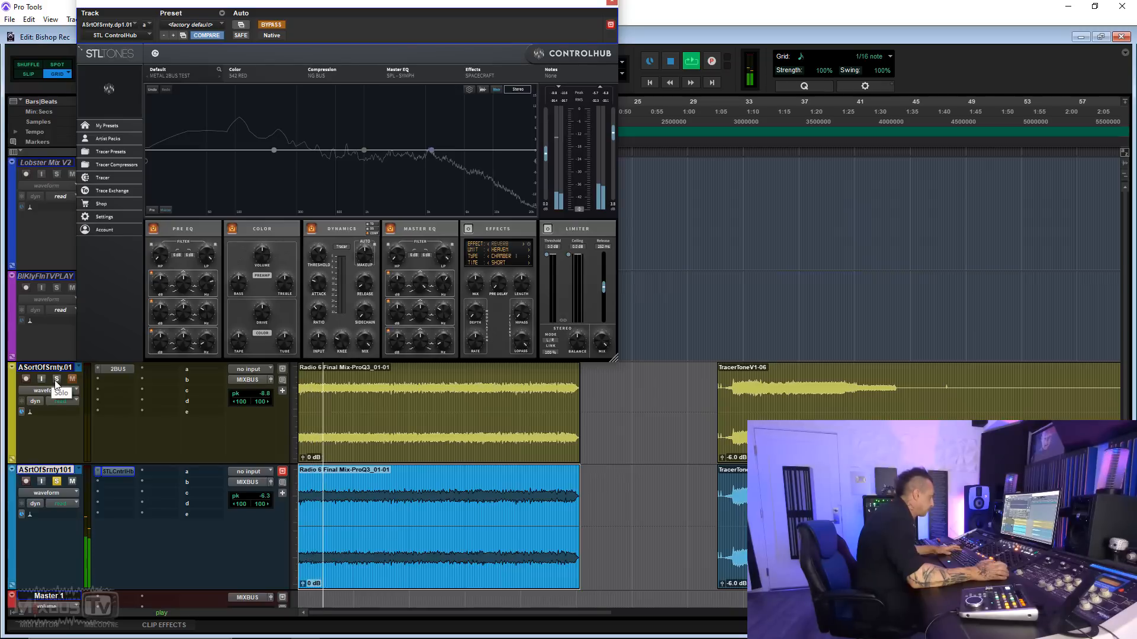
left_click(124, 479, "ctrl")
left_click(123, 472, "ctrl")
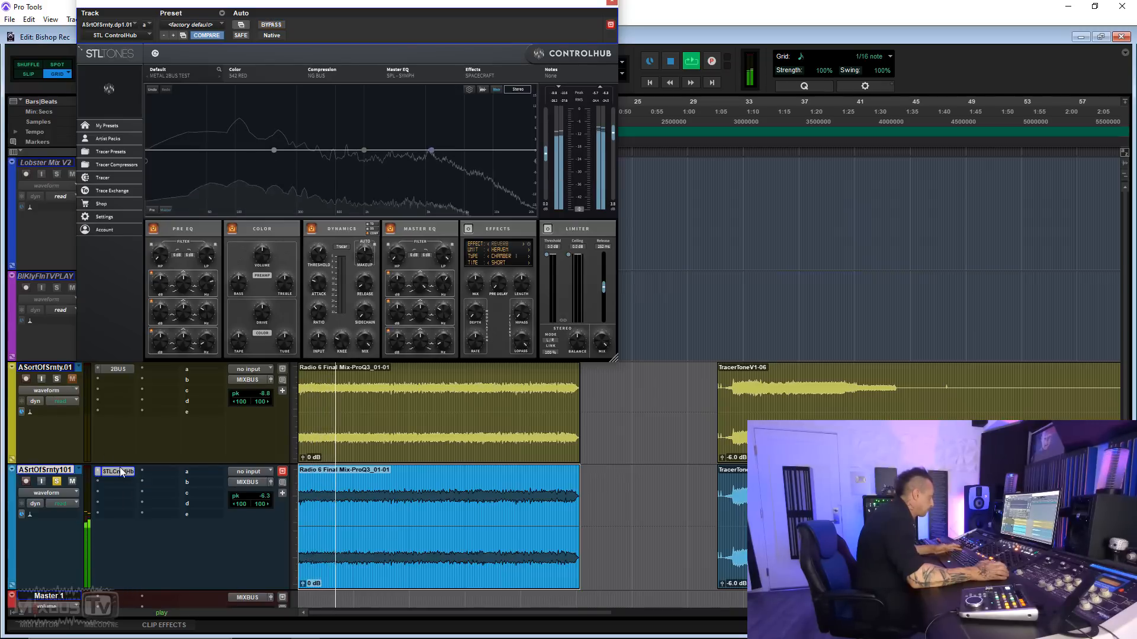
Compare the original 2BUS track with the soloed ControlHub duplicate, and boost ControlHub's Master EQ high band by 1.2 dB.
left_click(57, 379)
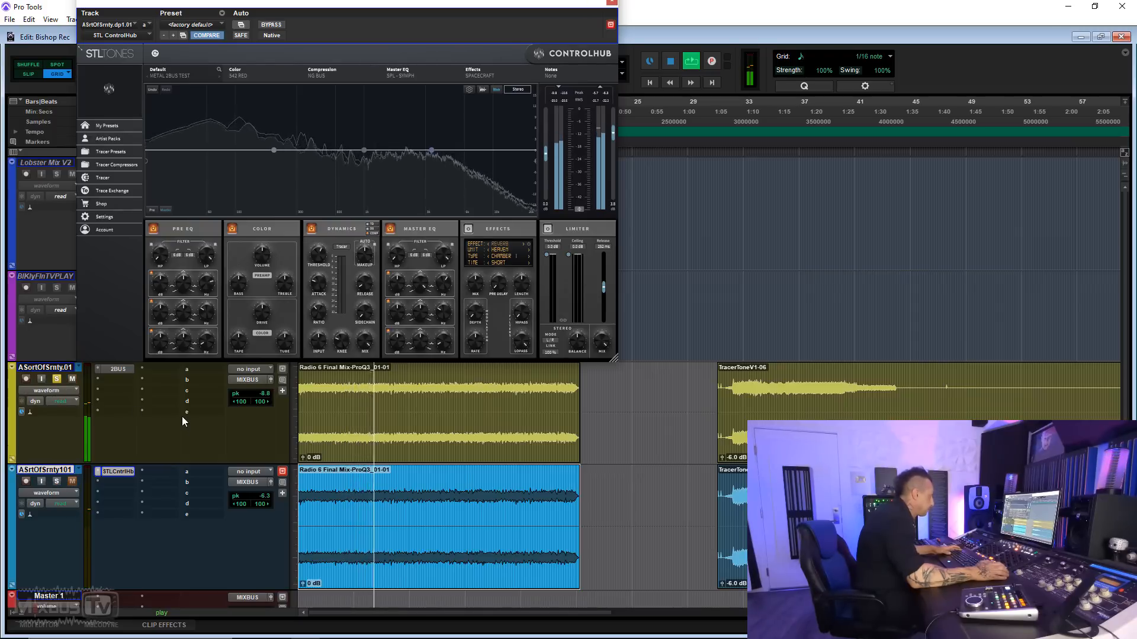
left_click(57, 481)
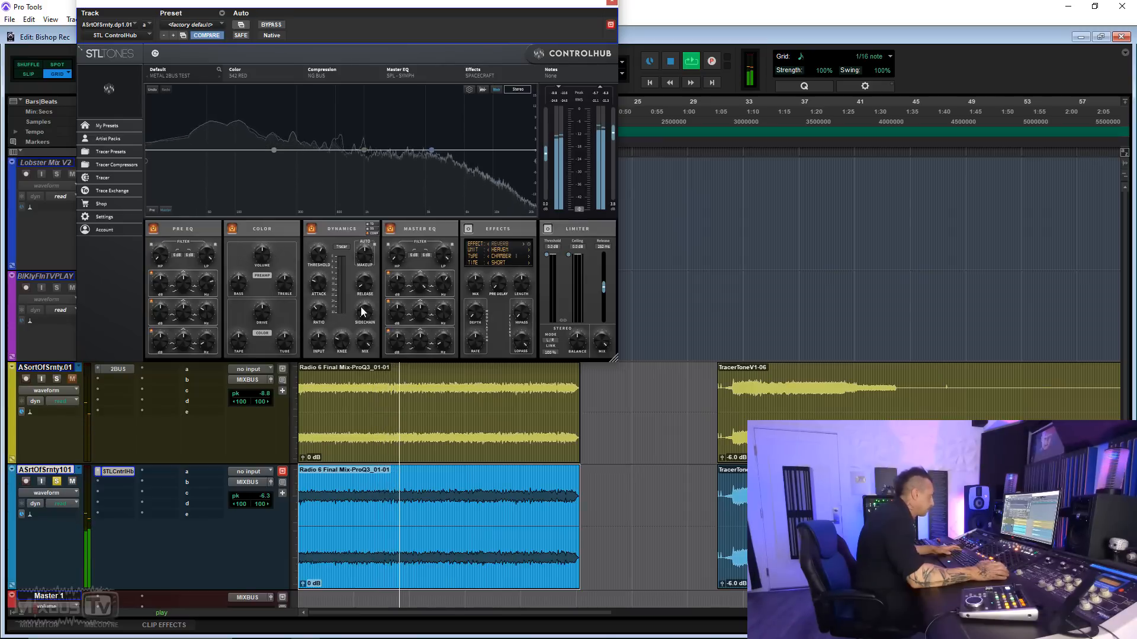
left_click_drag(395, 287, 396, 280)
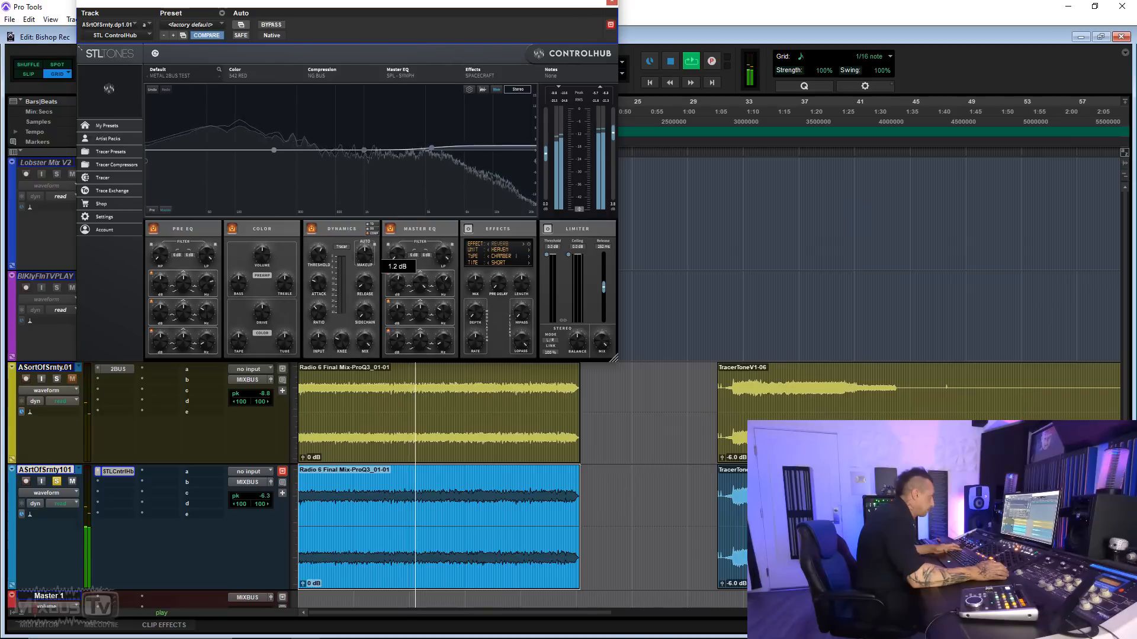
Switch solo between both tracks again, and cut ControlHub's Master EQ low-mid band by 1.4 dB.
left_click(59, 380)
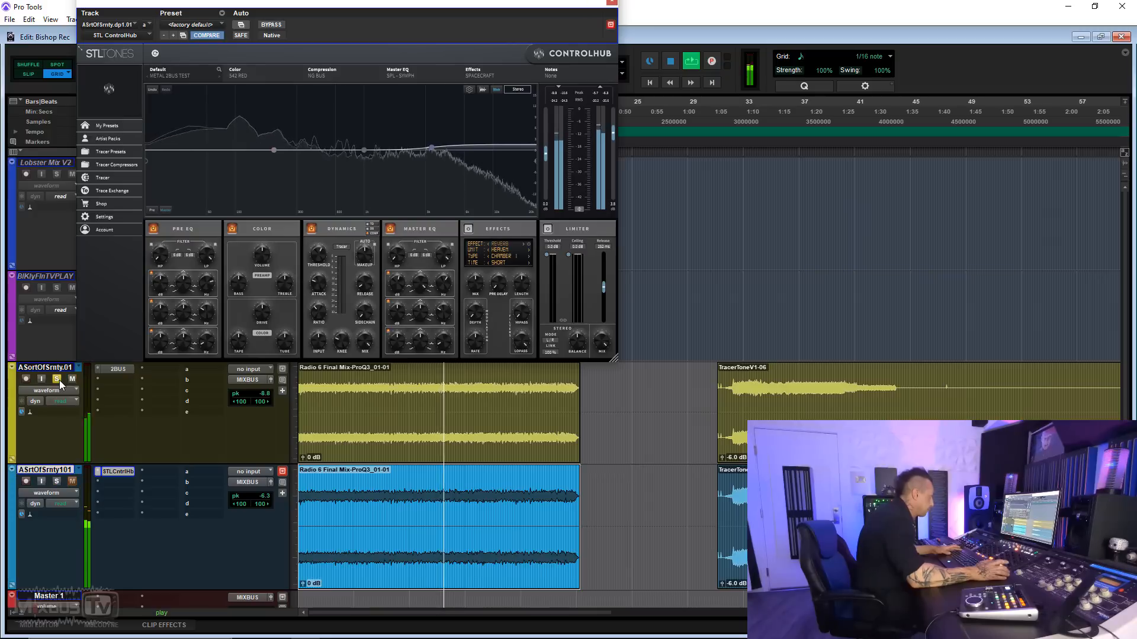
left_click(57, 481)
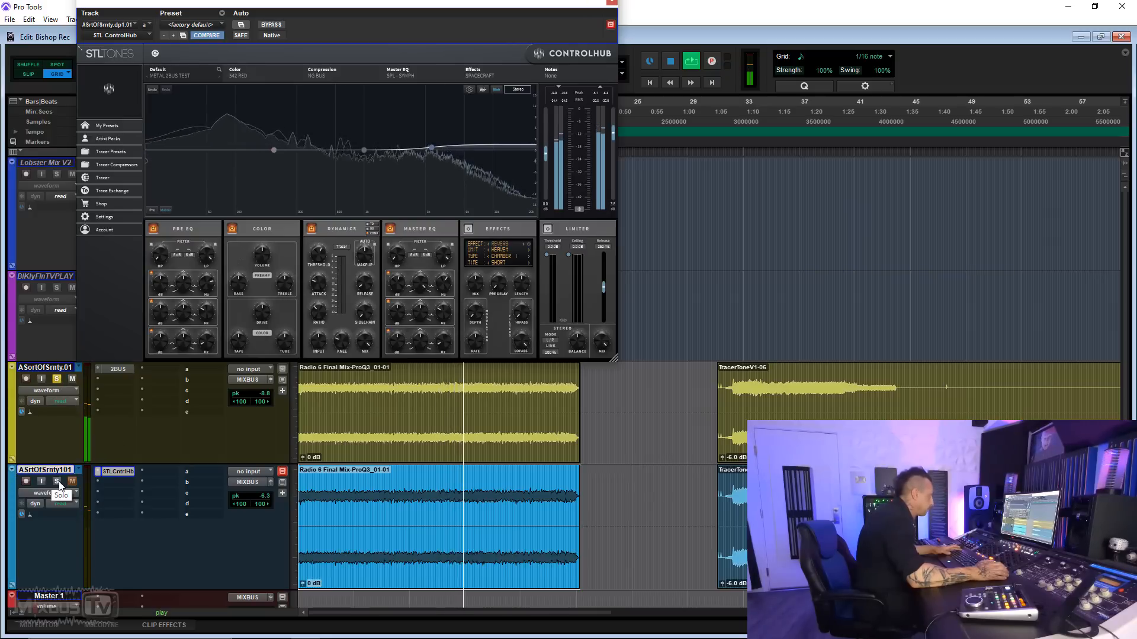
left_click(57, 481)
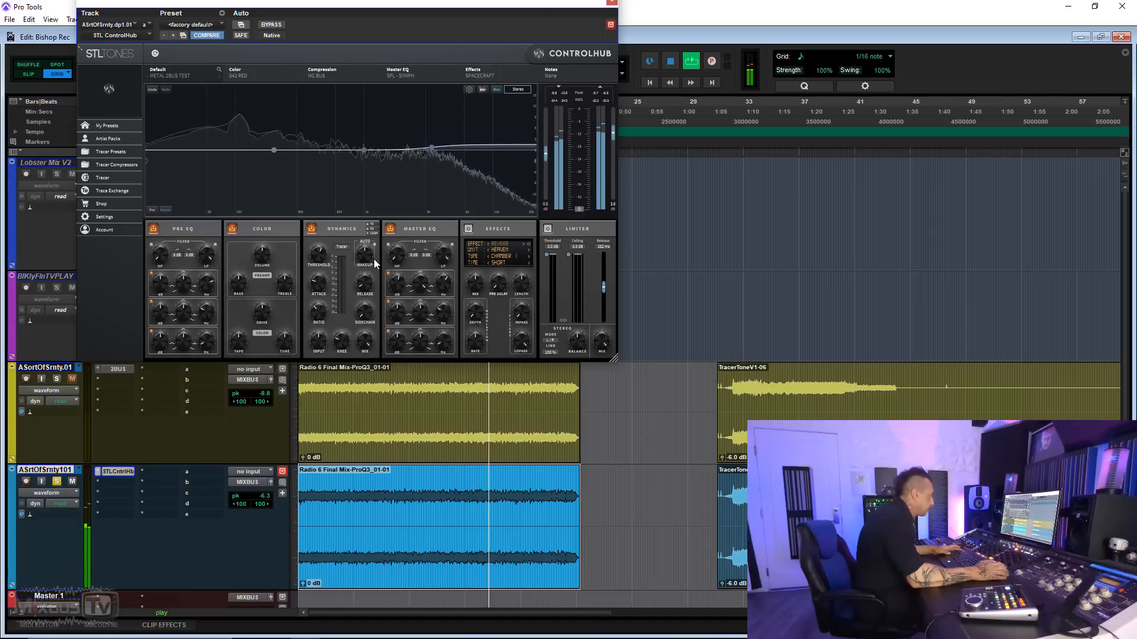
left_click_drag(367, 149, 270, 152)
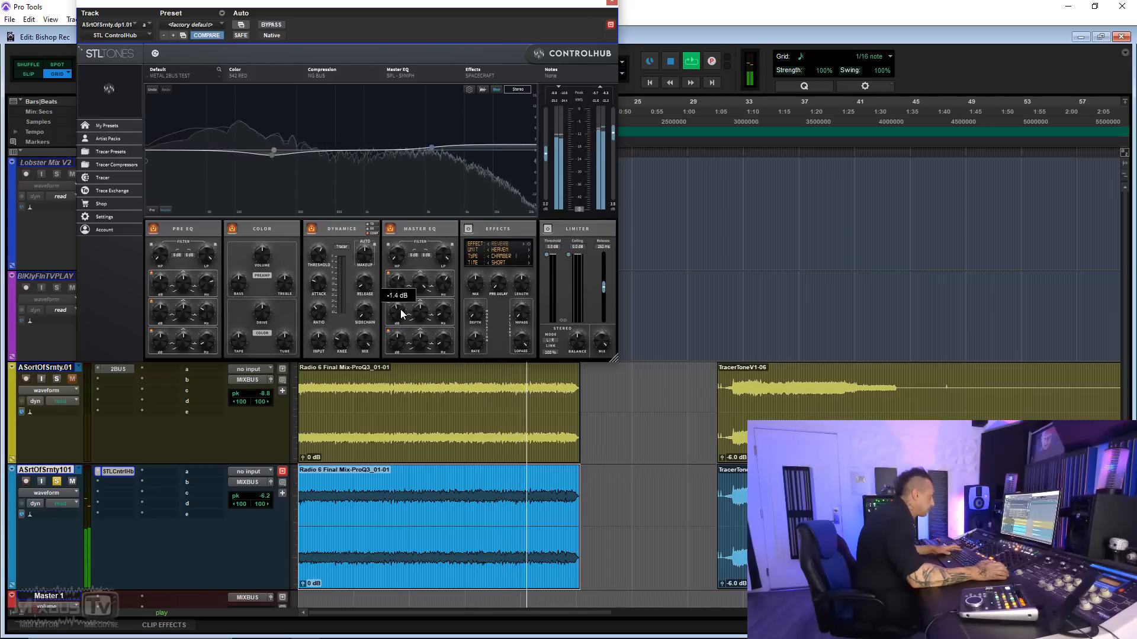
Check the adjusted trace by soloing the 2BUS track and returning to the ControlHub duplicate, and stop playback.
left_click(57, 378)
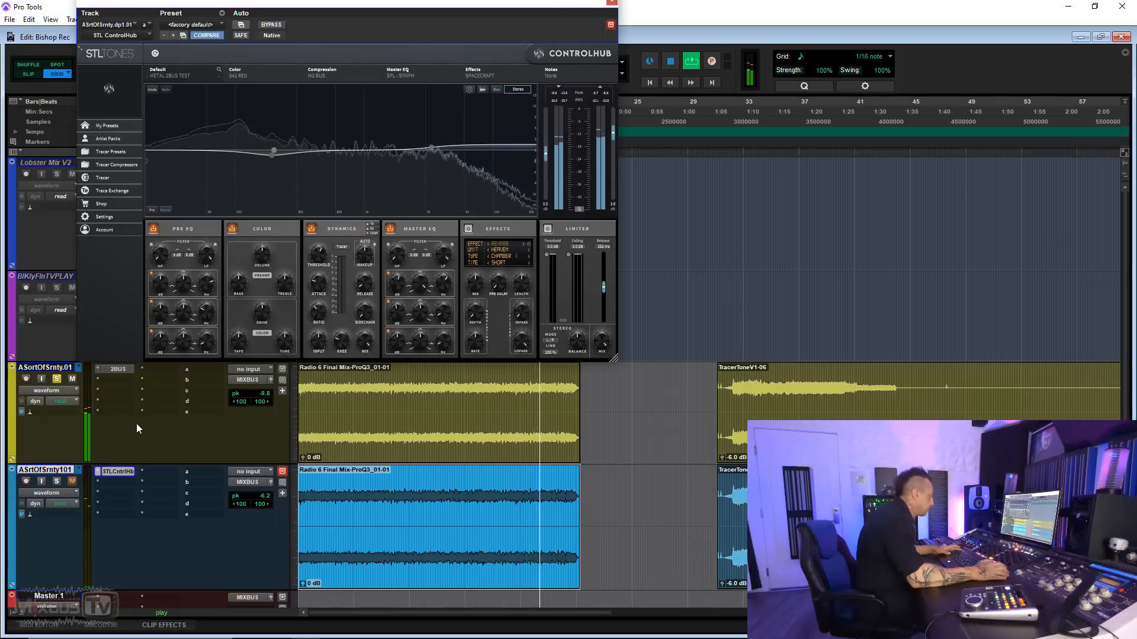
left_click(57, 482)
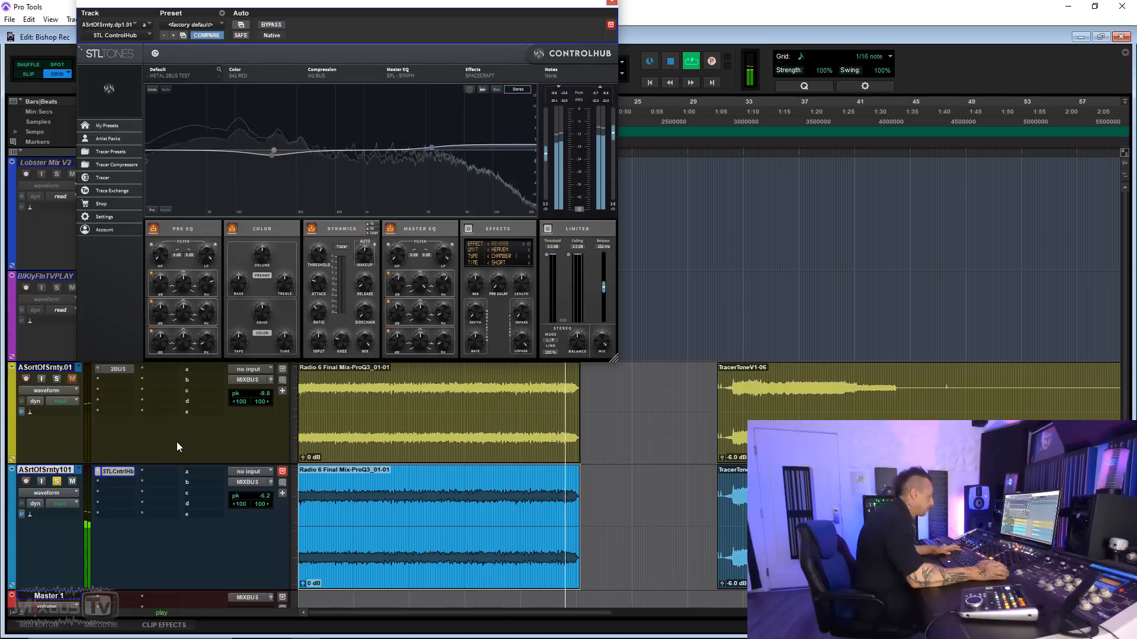
key("space")
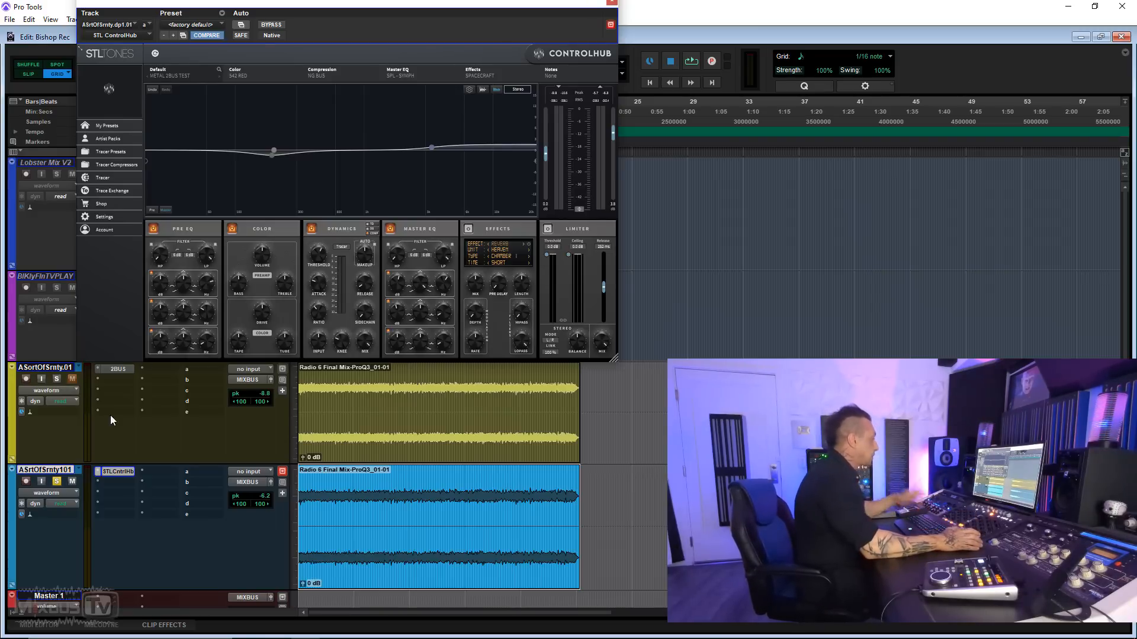
Play the Radio 6 Final Mix clip again, alternating solo between the analog 2BUS and ControlHub tracks, and stop playback.
key("space")
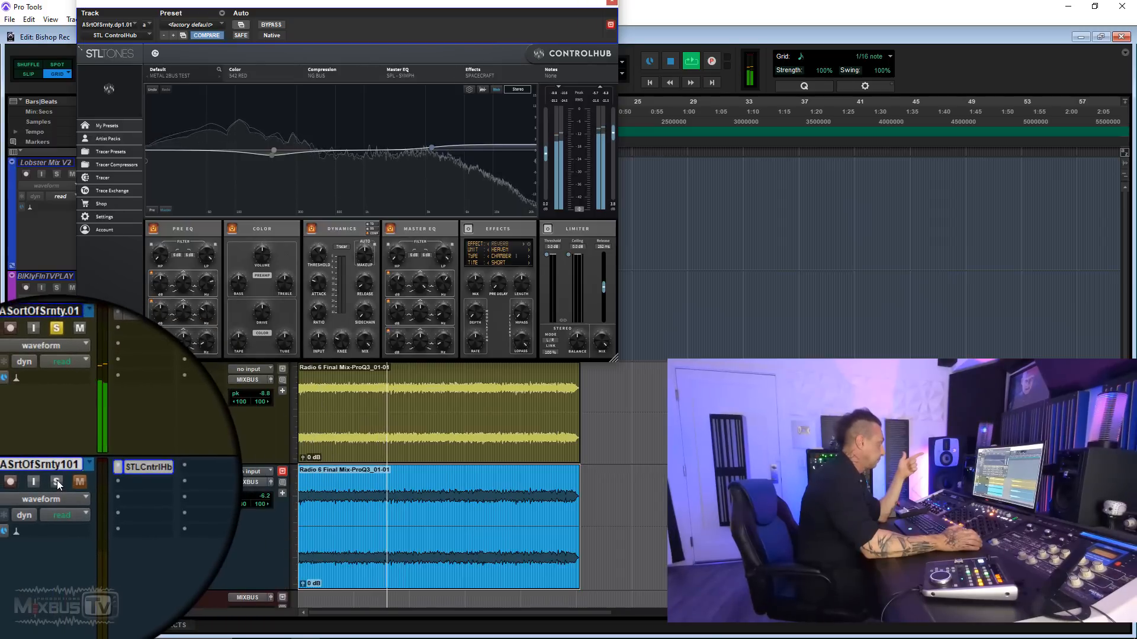
left_click(57, 480)
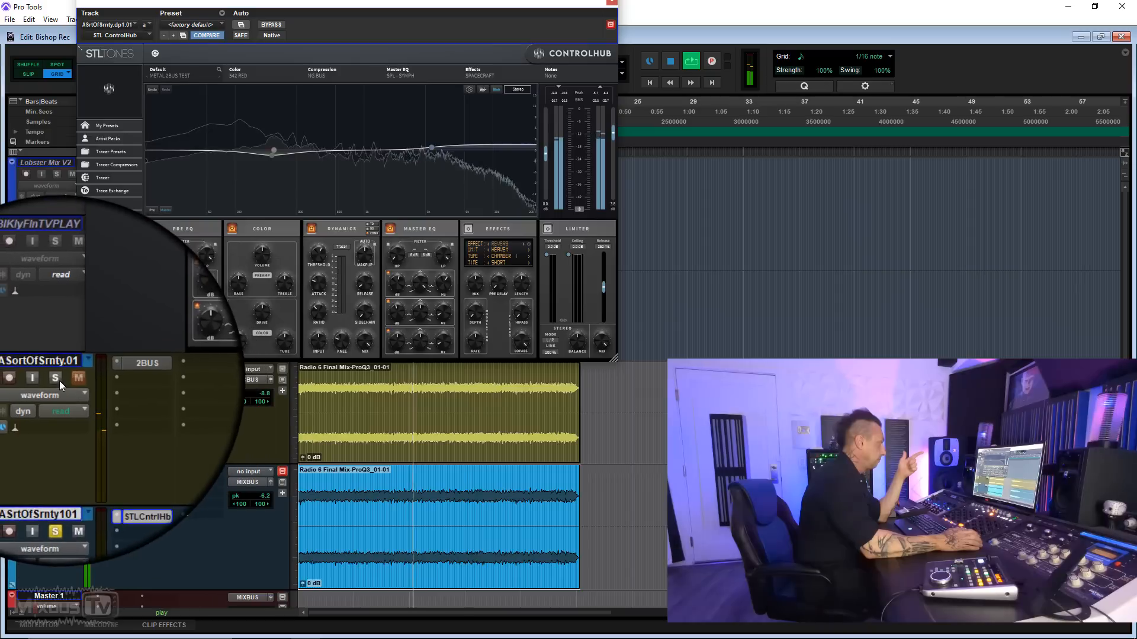
left_click(56, 379)
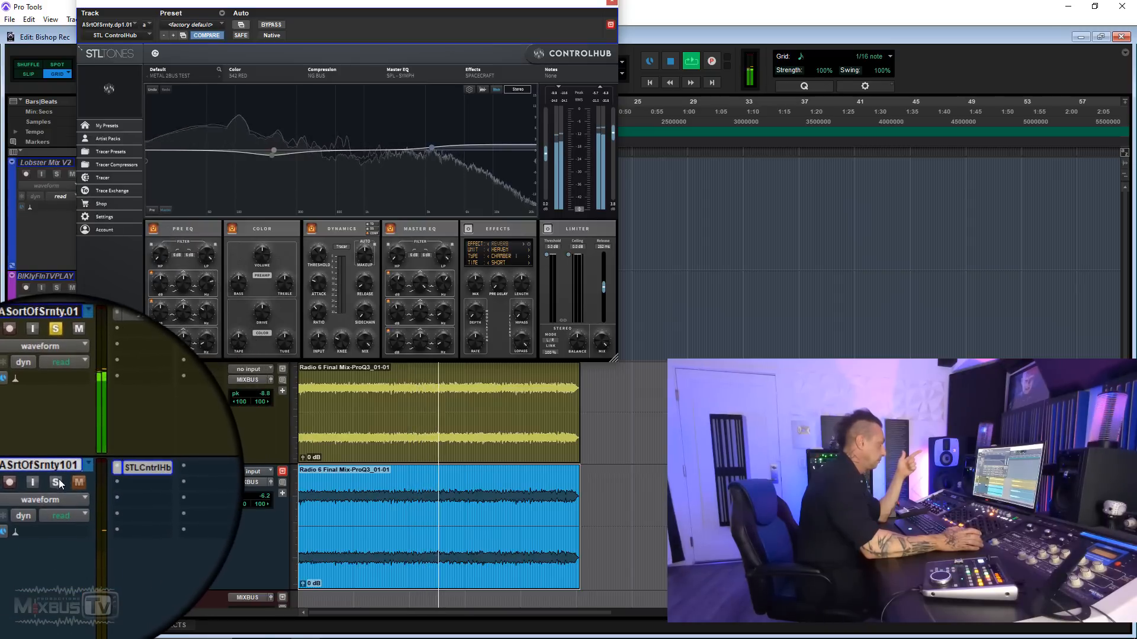
left_click(57, 483)
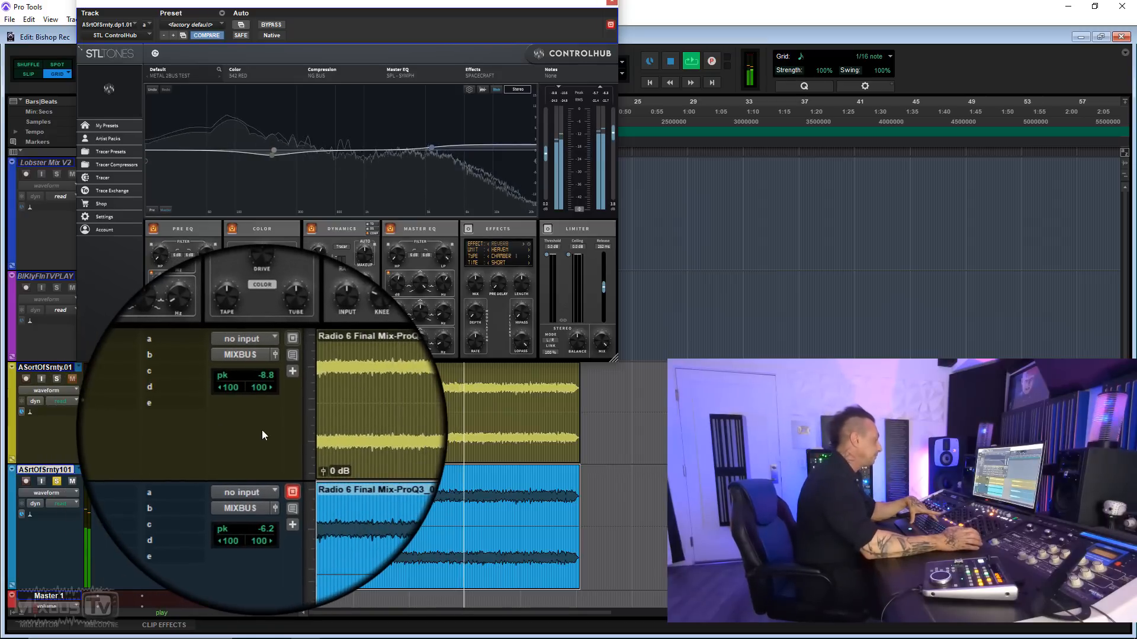
key("space")
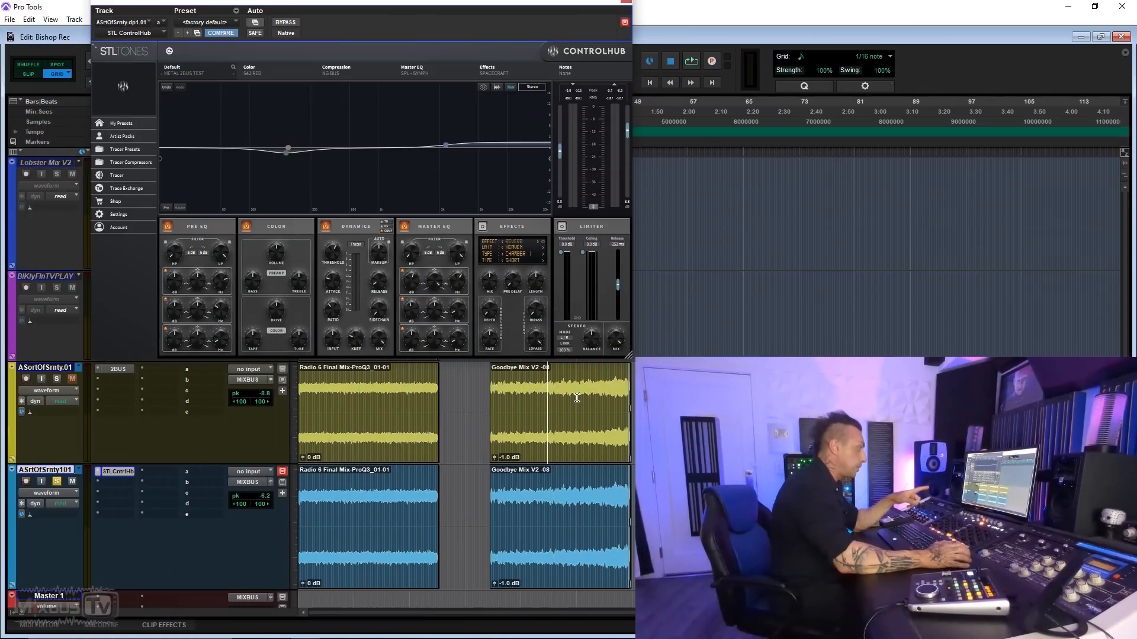
Select the Goodbye Mix V2 -08 clip on the original track and play it.
double_click(576, 398)
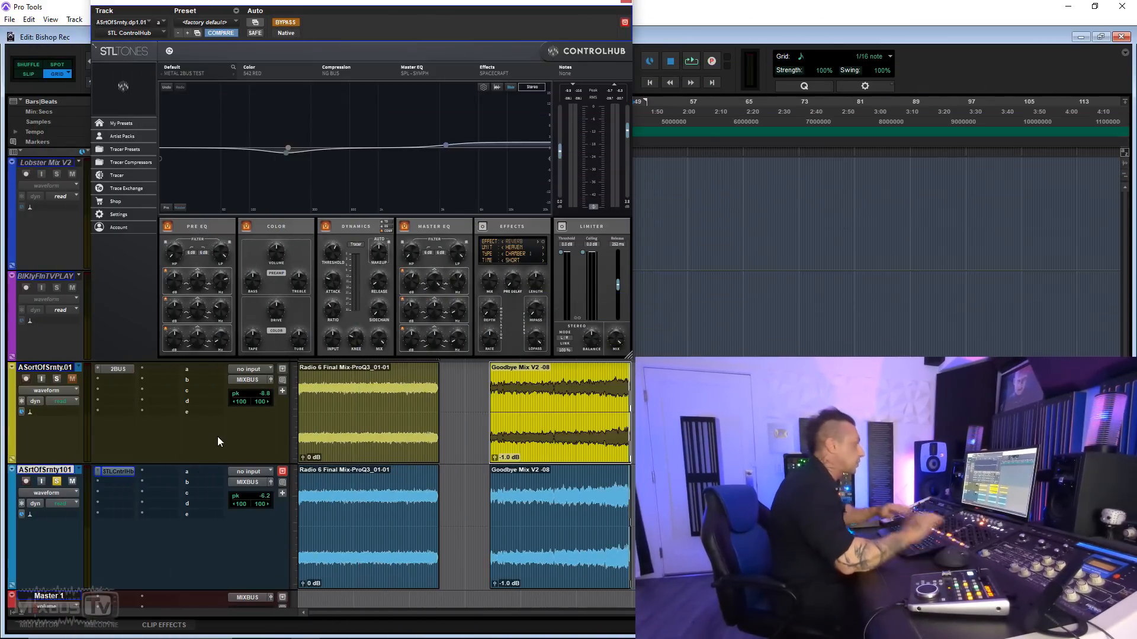
key("space")
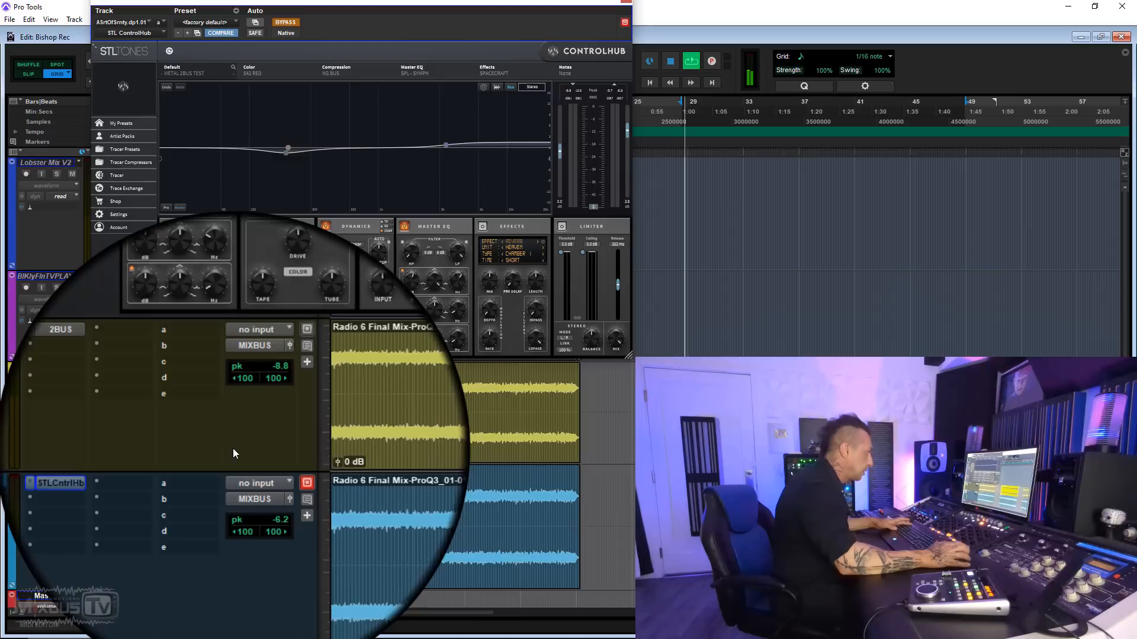
key("t")
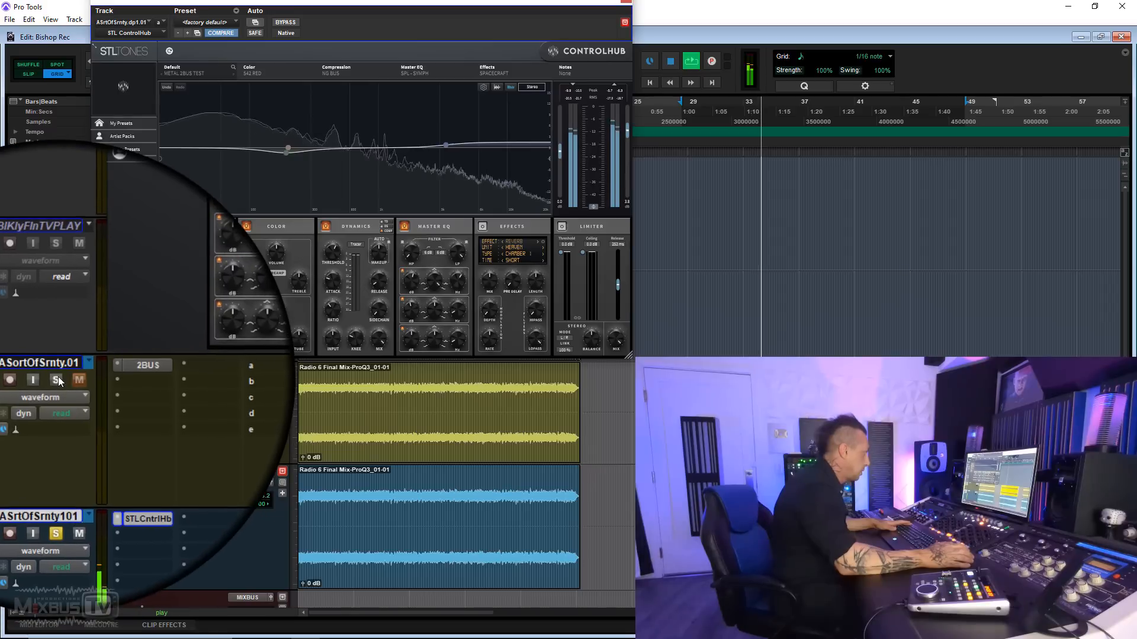
Alternate solo between the 2BUS and ControlHub tracks to compare the processing on the Goodbye Mix V2 -08 clip.
left_click(58, 382)
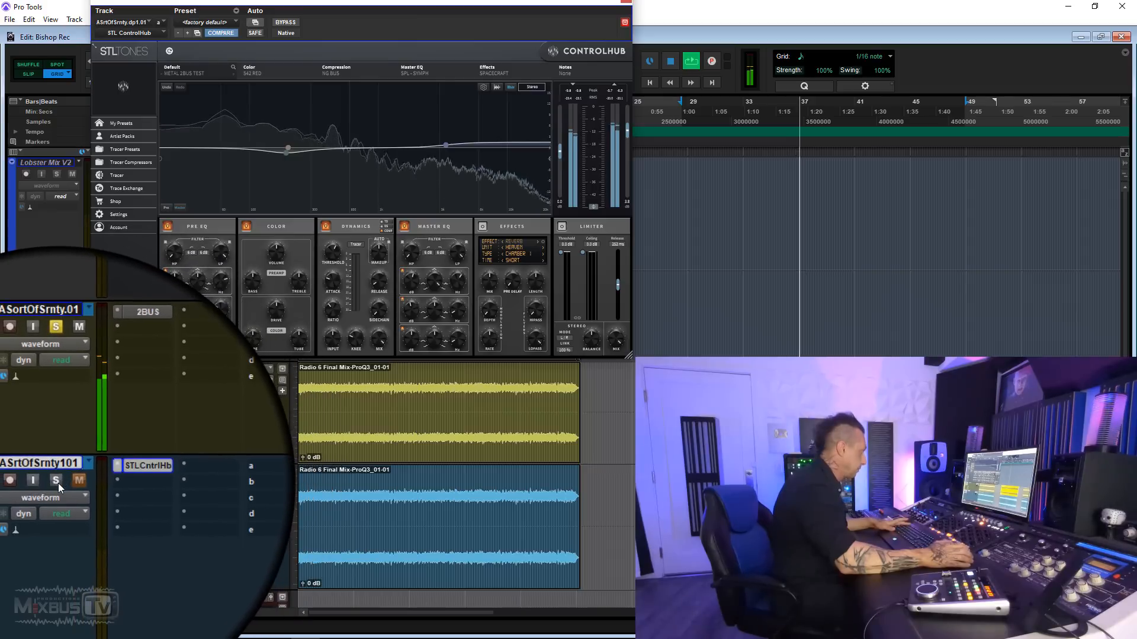
left_click(58, 483)
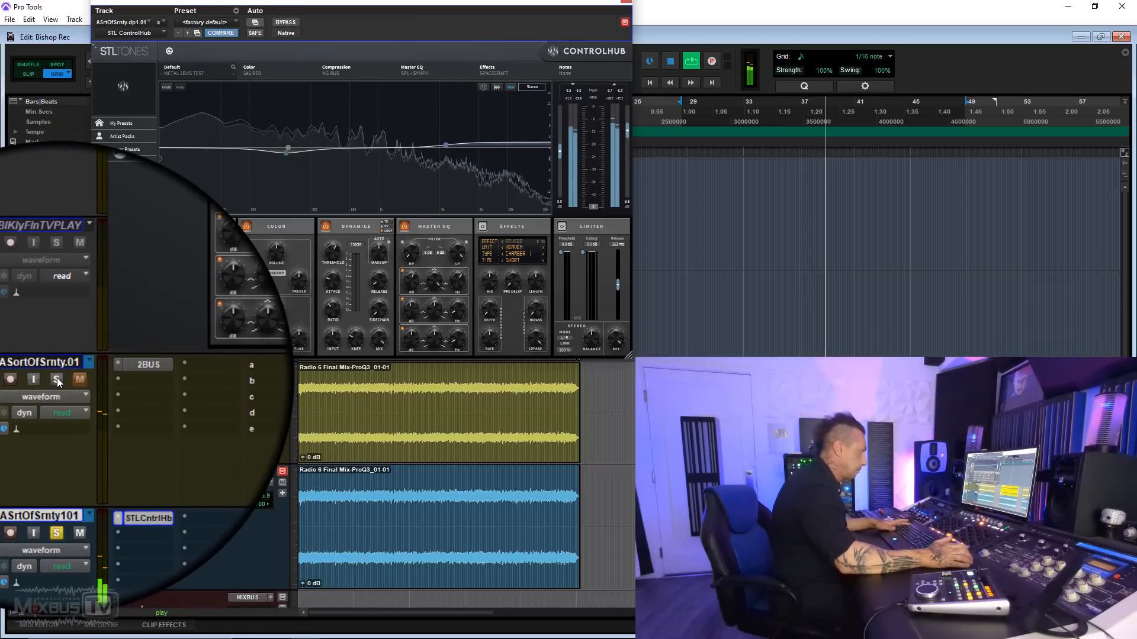
left_click(57, 378)
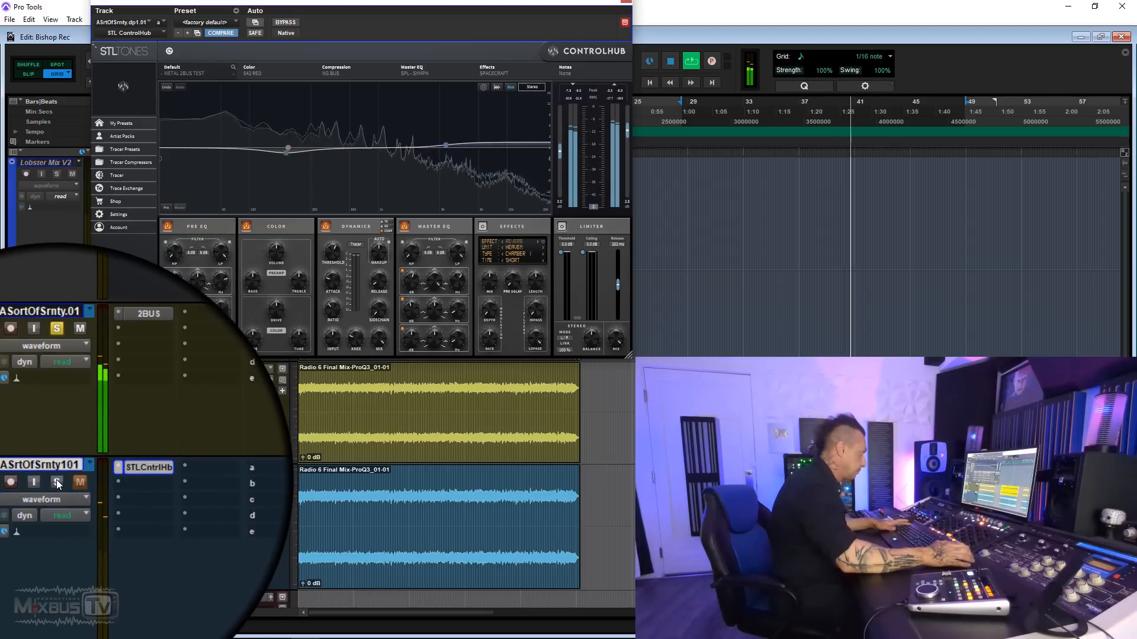
left_click(57, 483)
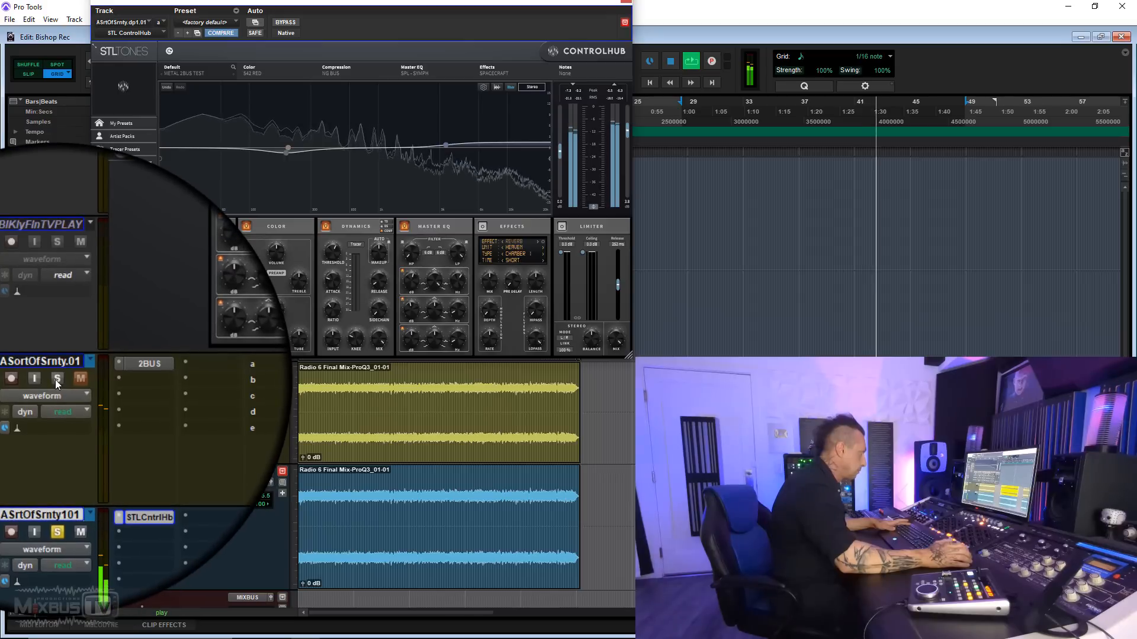
left_click(56, 382)
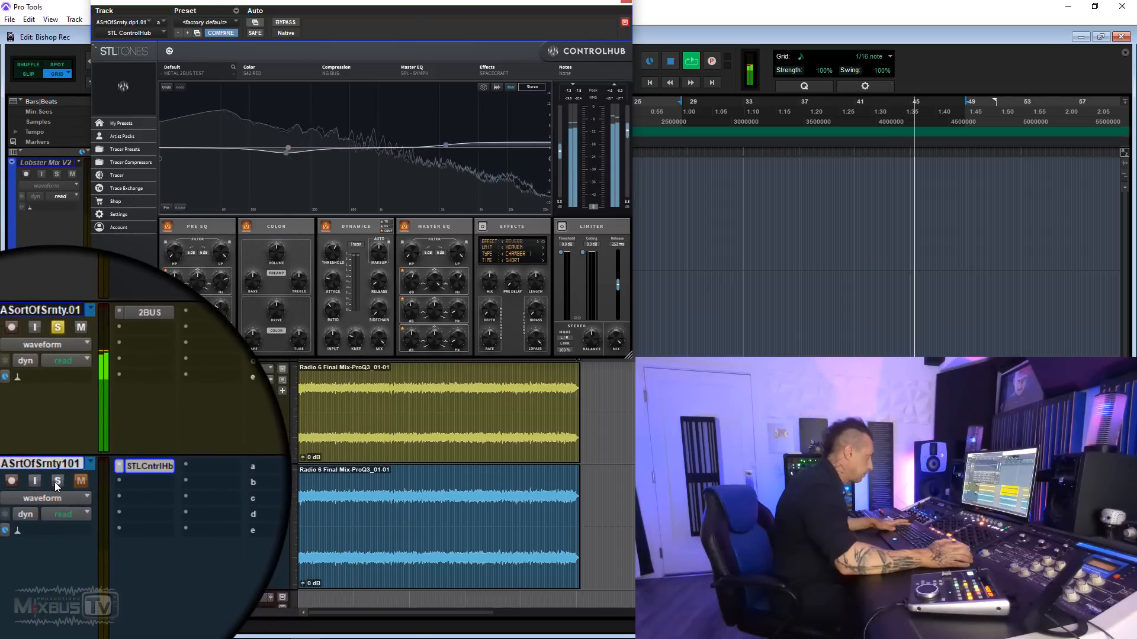
left_click(54, 482)
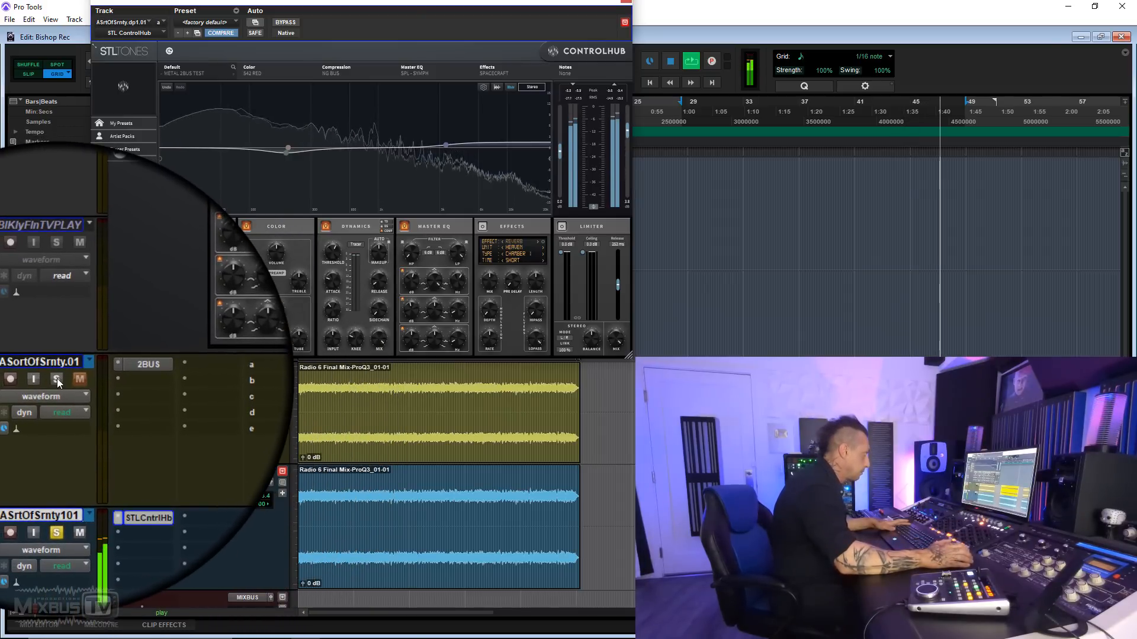
left_click(57, 380)
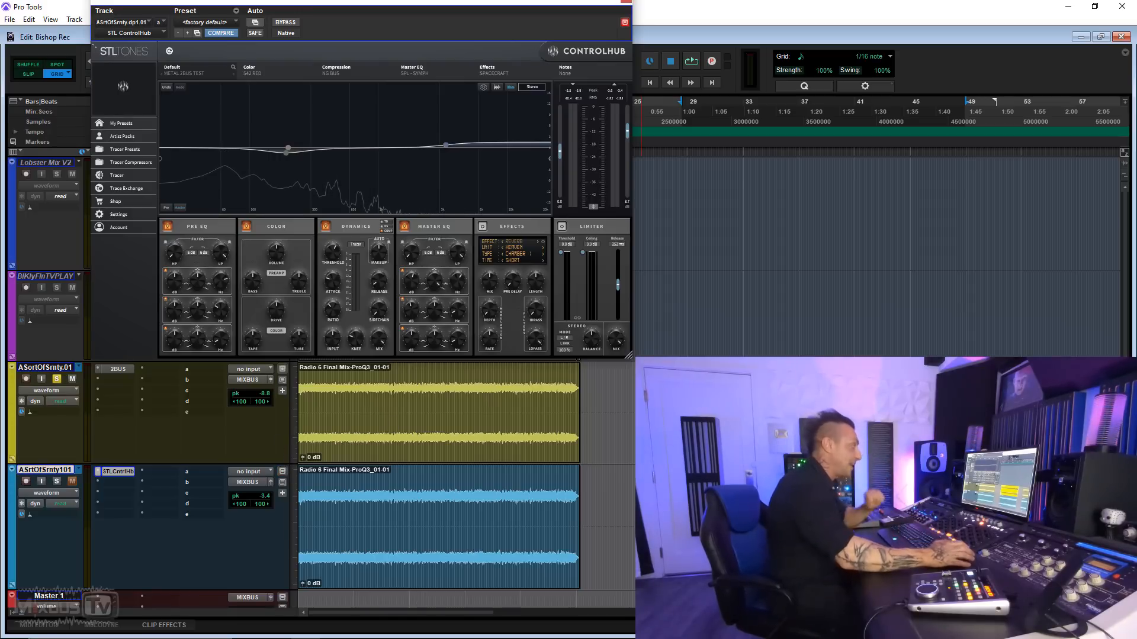
Play the Goodbye Mix V2 -08 clip, alternating solo between the analog 2BUS and ControlHub tracks, and stop playback.
left_click(853, 414)
scroll(853, 415, "right", 3)
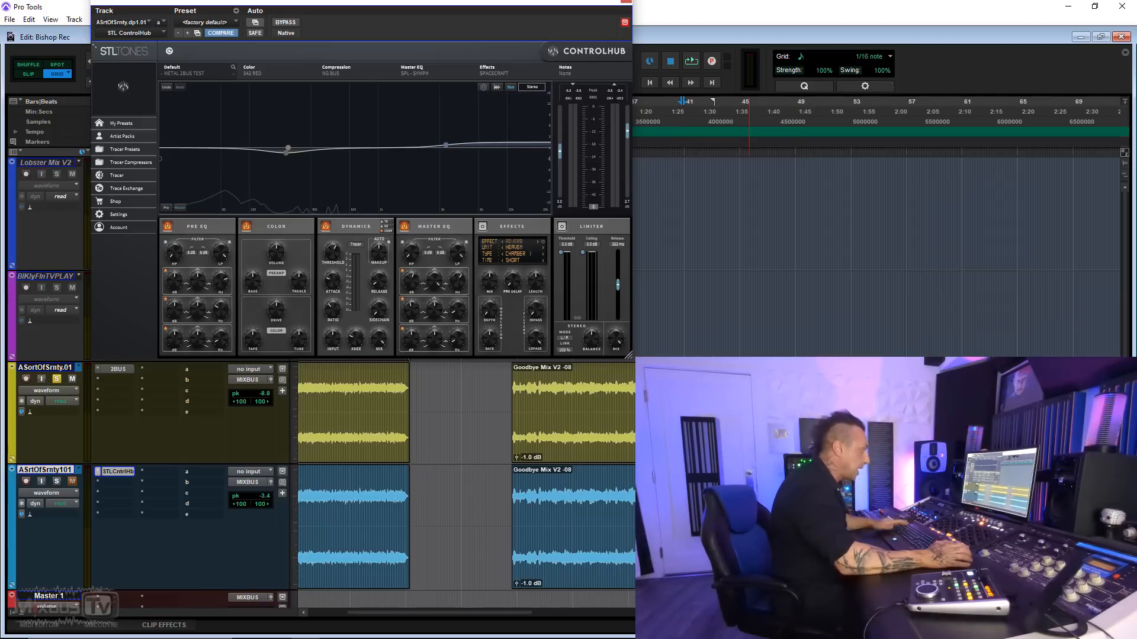
key("t")
key("t")
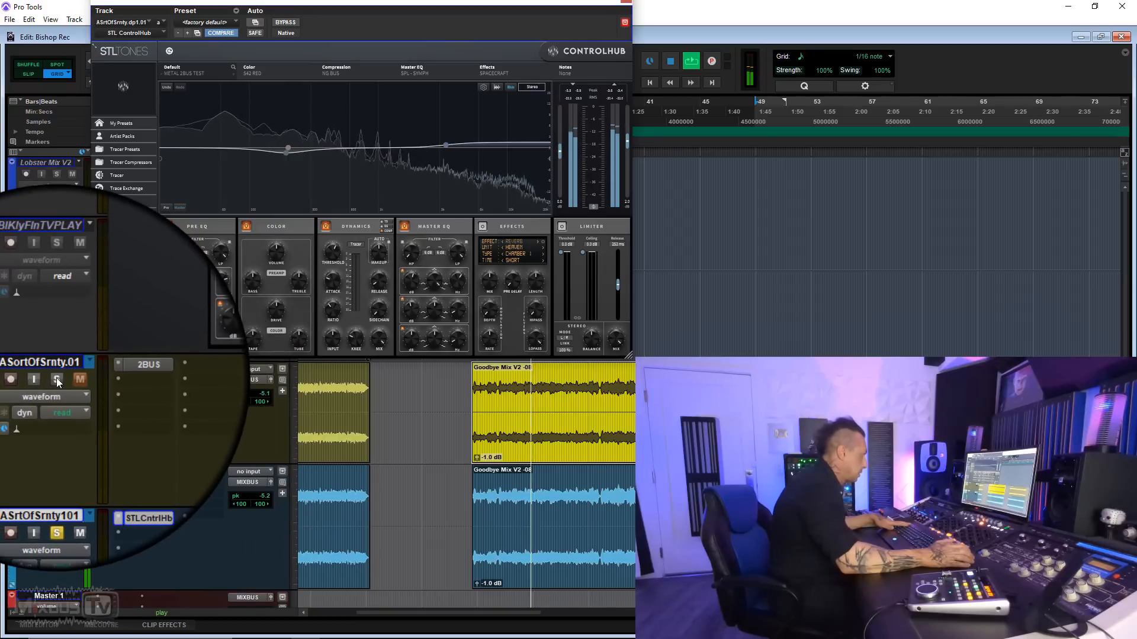
left_click(57, 381)
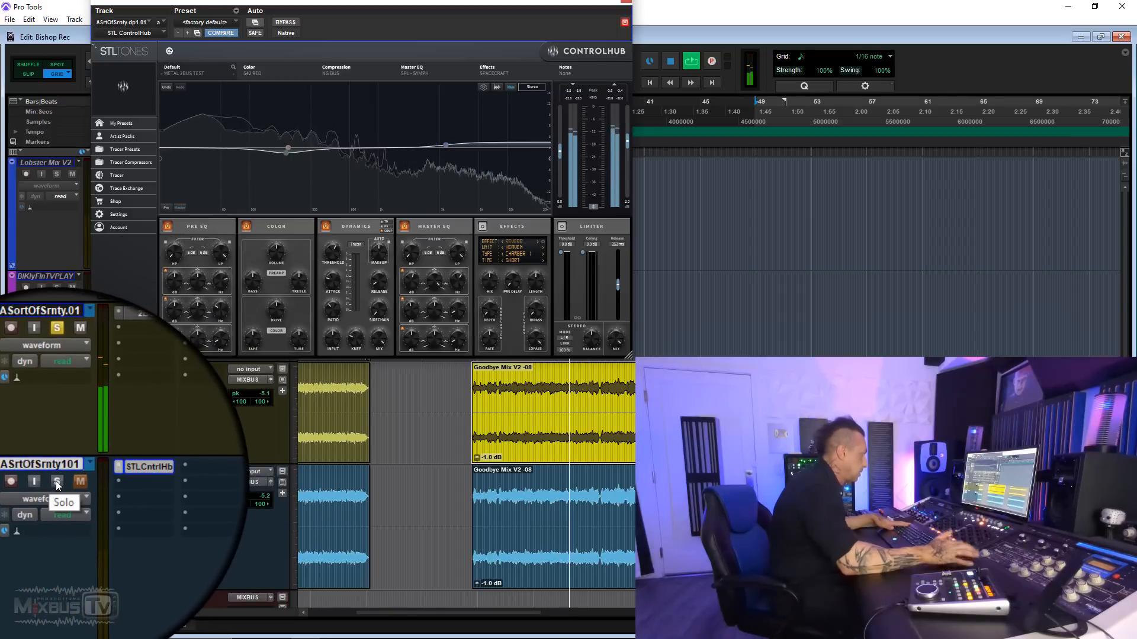
left_click(56, 485)
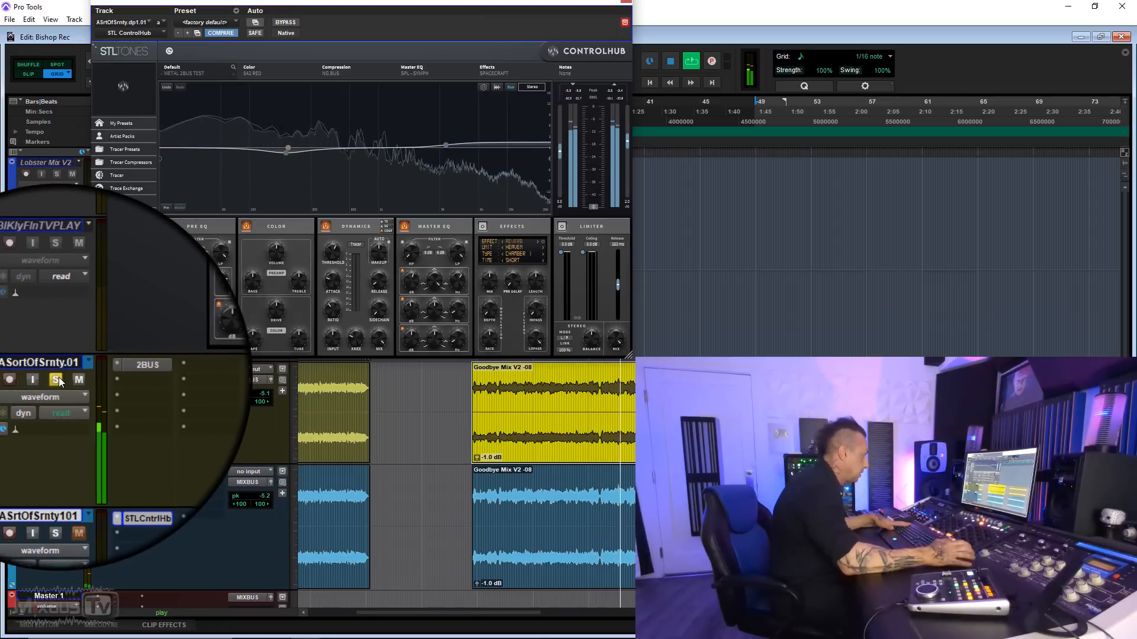
left_click(60, 382)
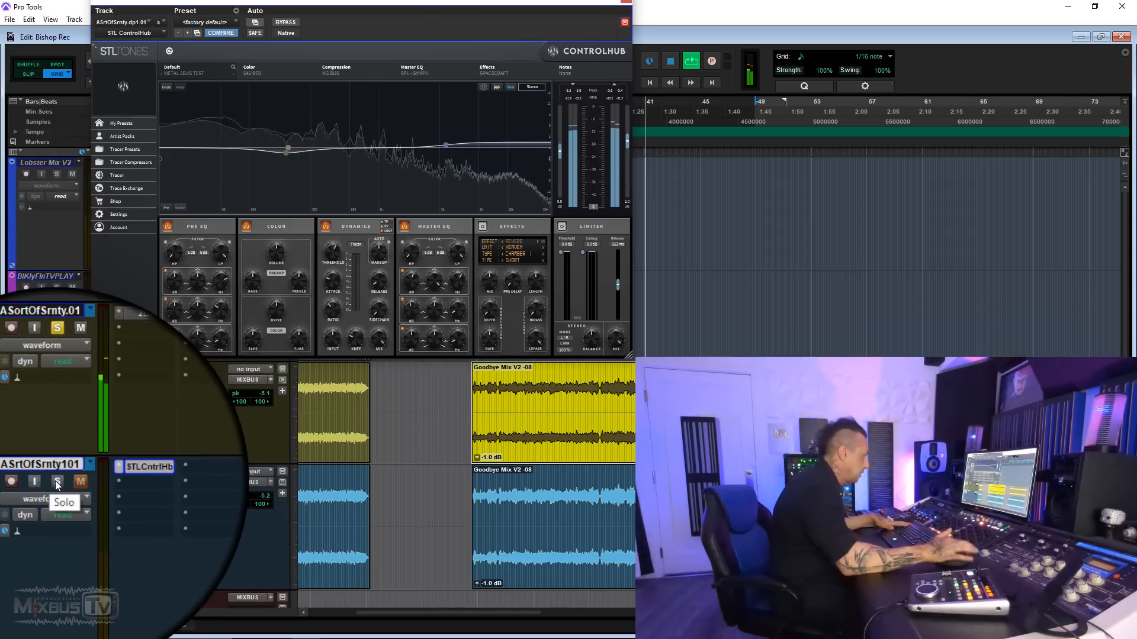
left_click(57, 483)
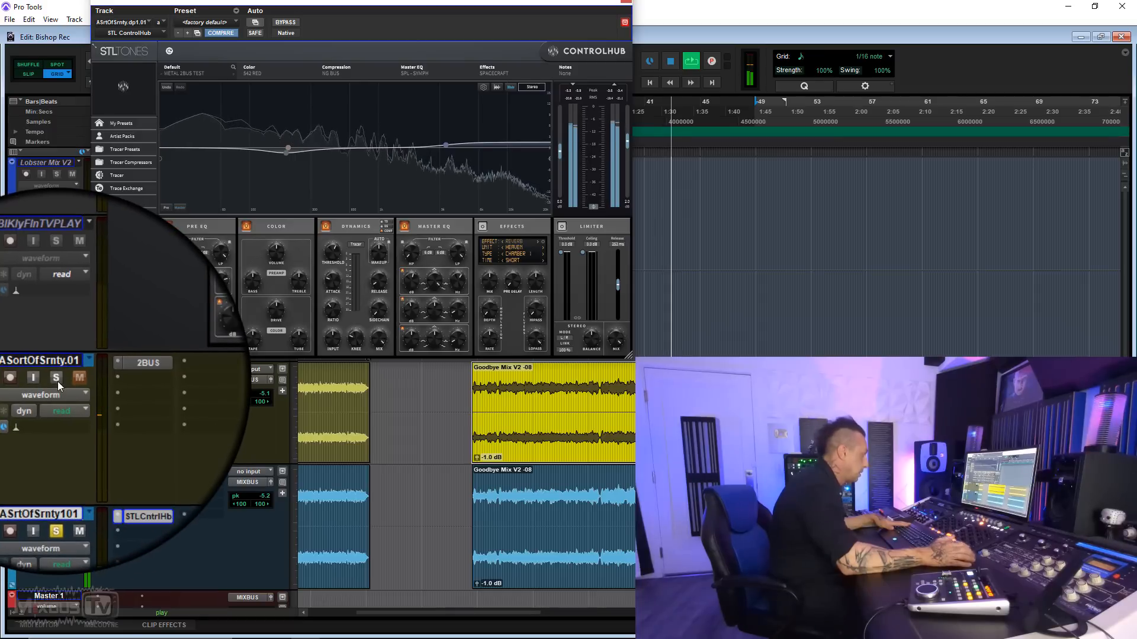
left_click(58, 382)
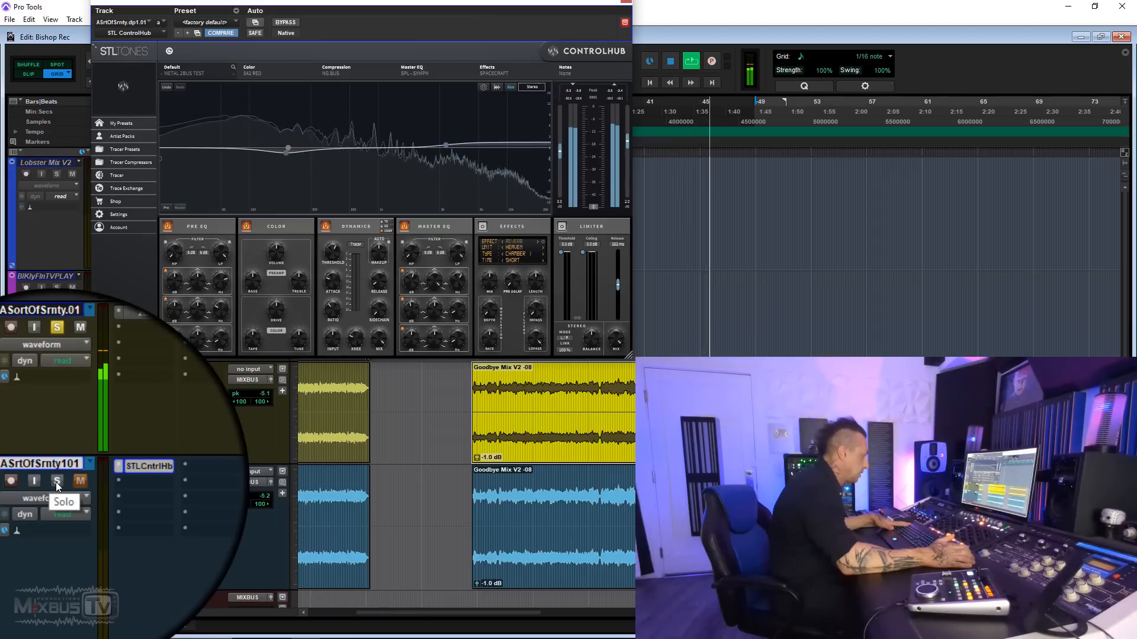
left_click(57, 482)
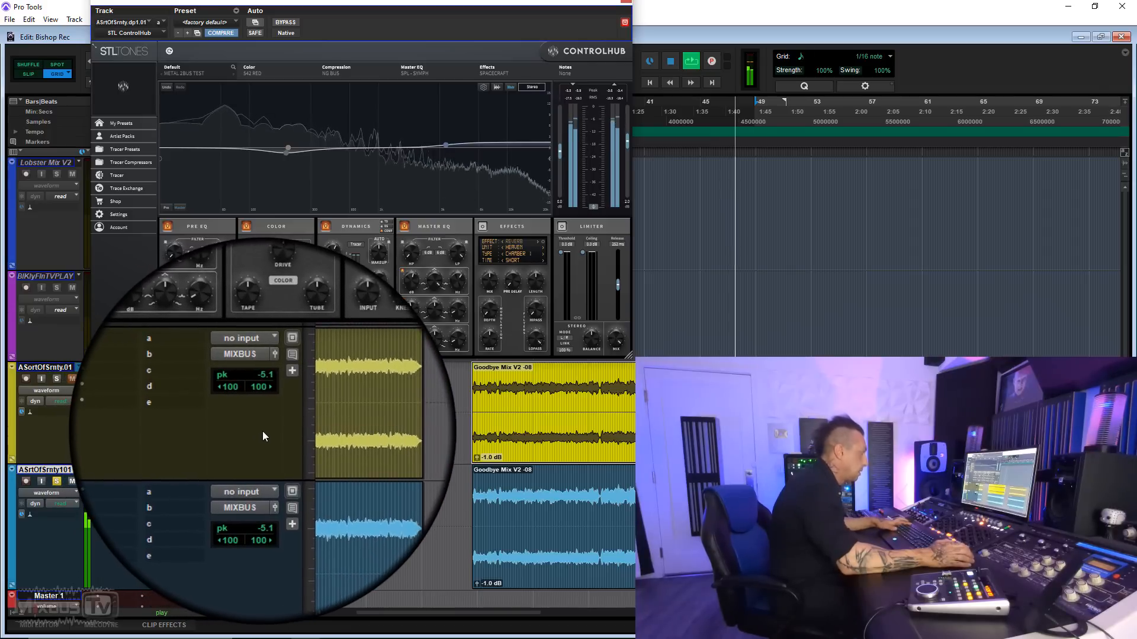
key("space")
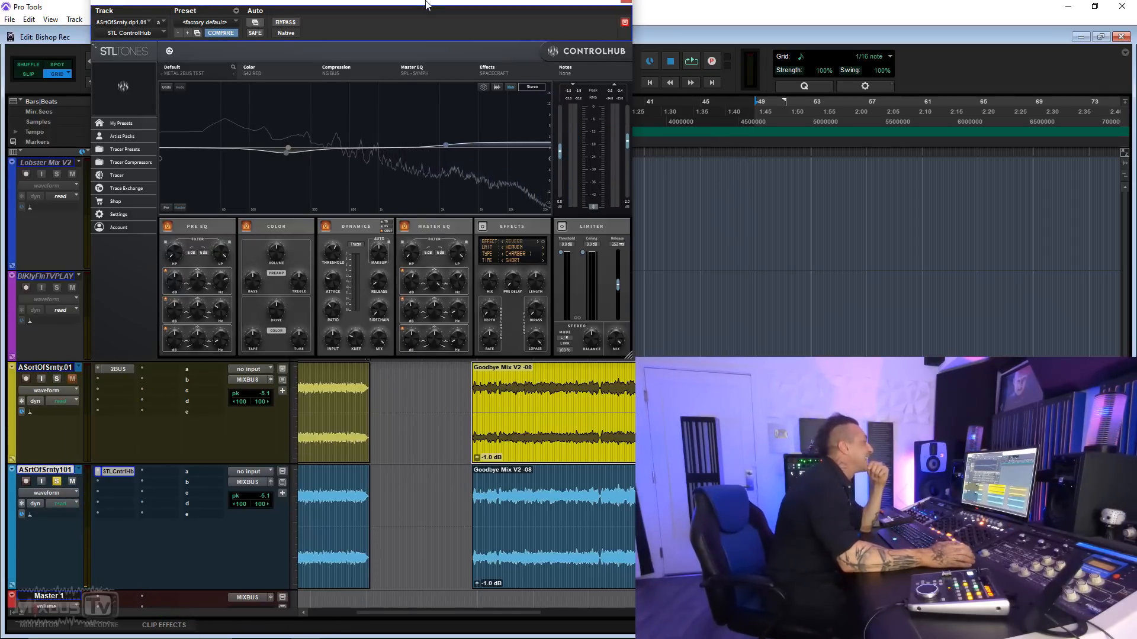
Move the ControlHub window aside and play the Goodbye Mix V2 -08 audio from bar 53, alternating solo between the ControlHub and 2BUS tracks.
left_click_drag(427, 5, 379, 19)
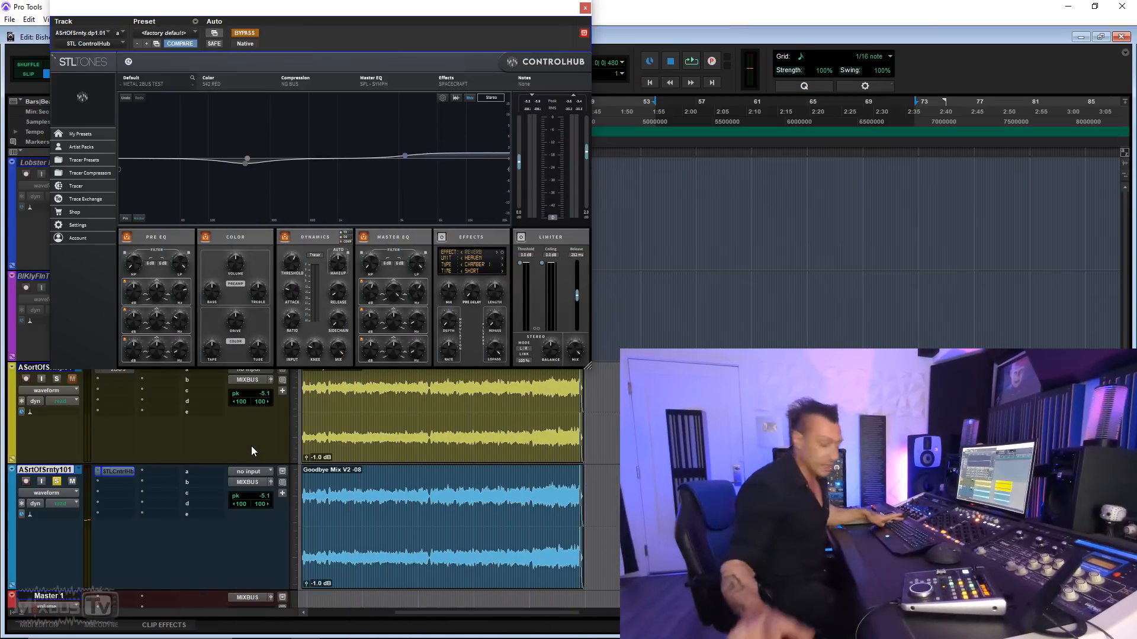
key("space")
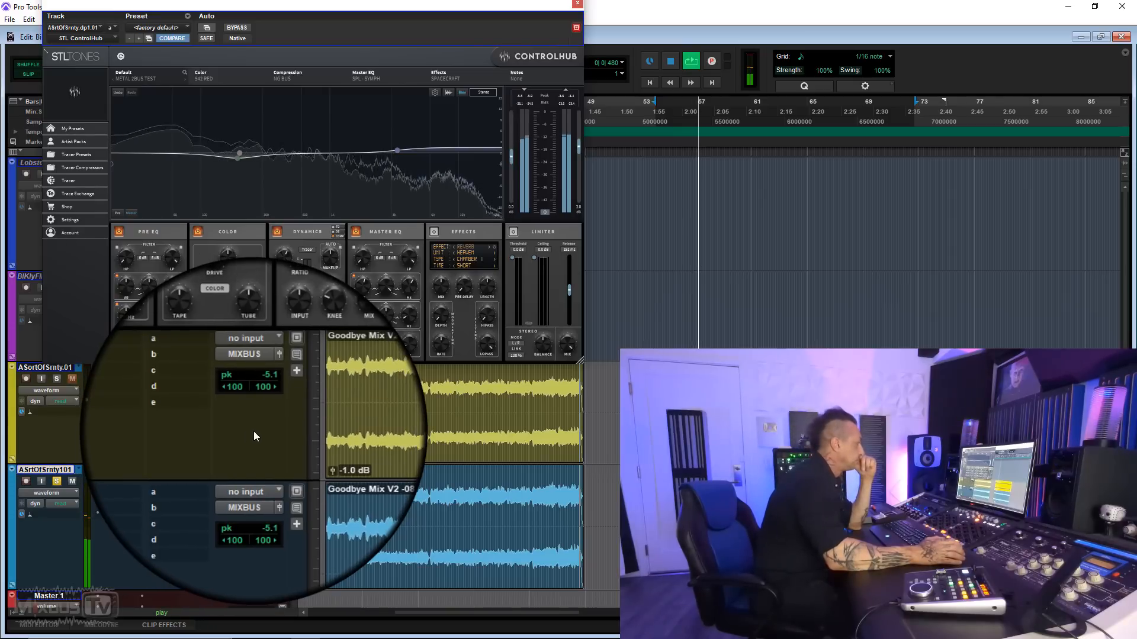
left_click(56, 379)
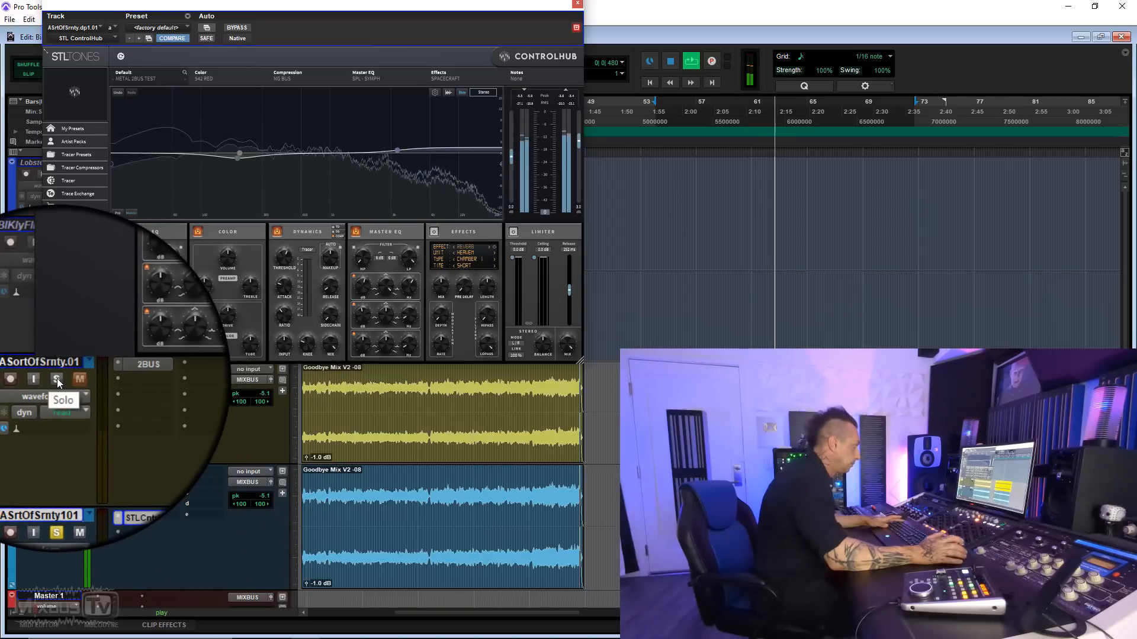
left_click(57, 380)
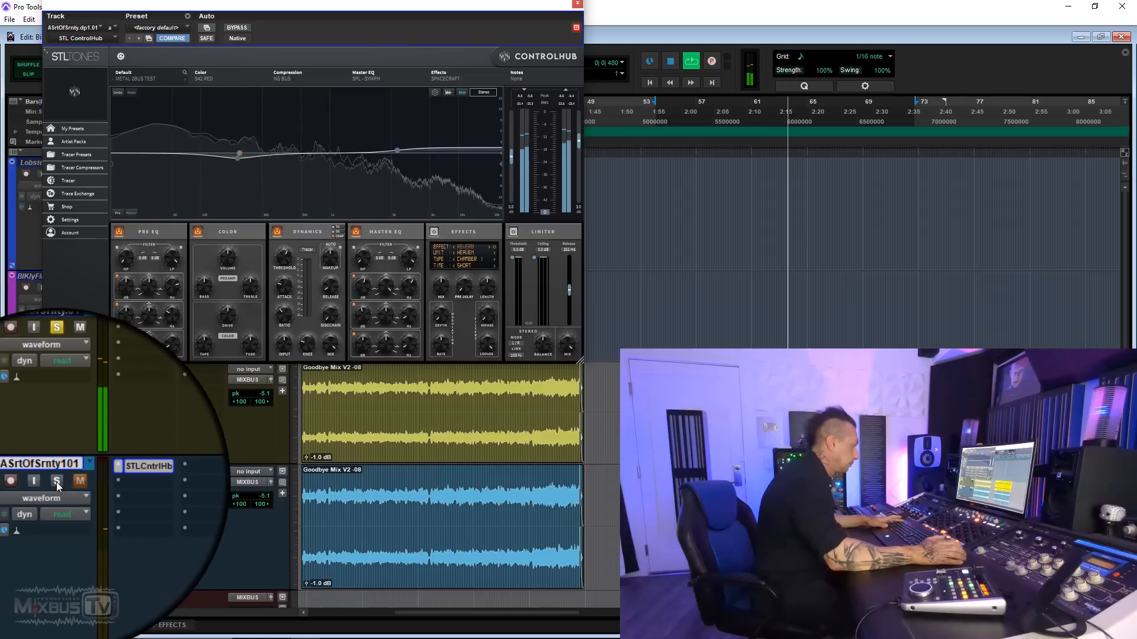
left_click(56, 482)
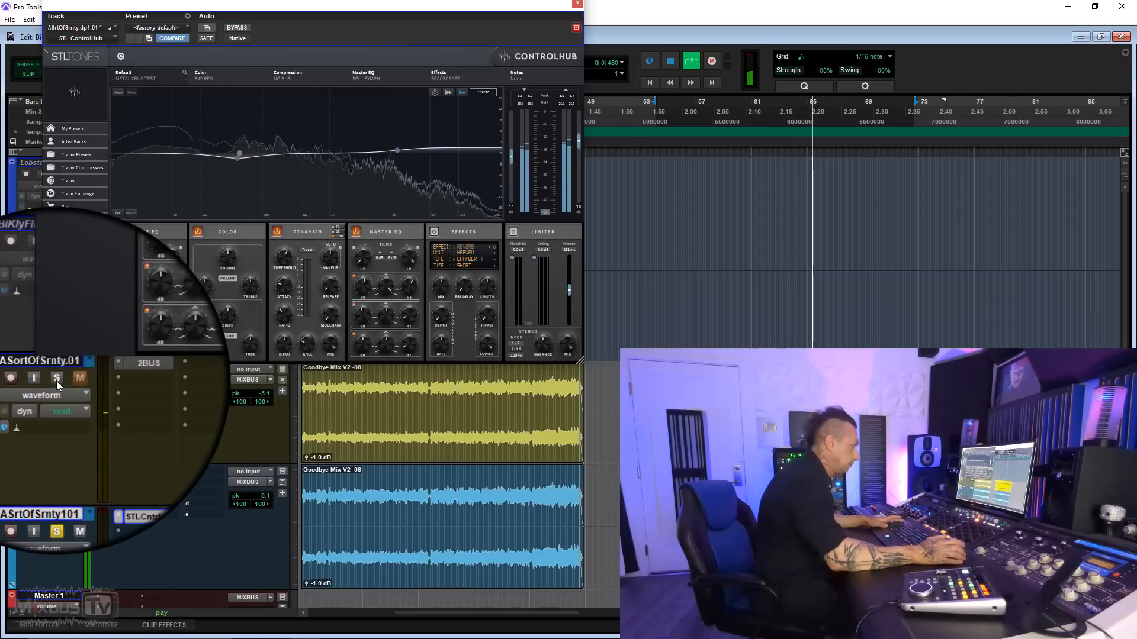
left_click(56, 381)
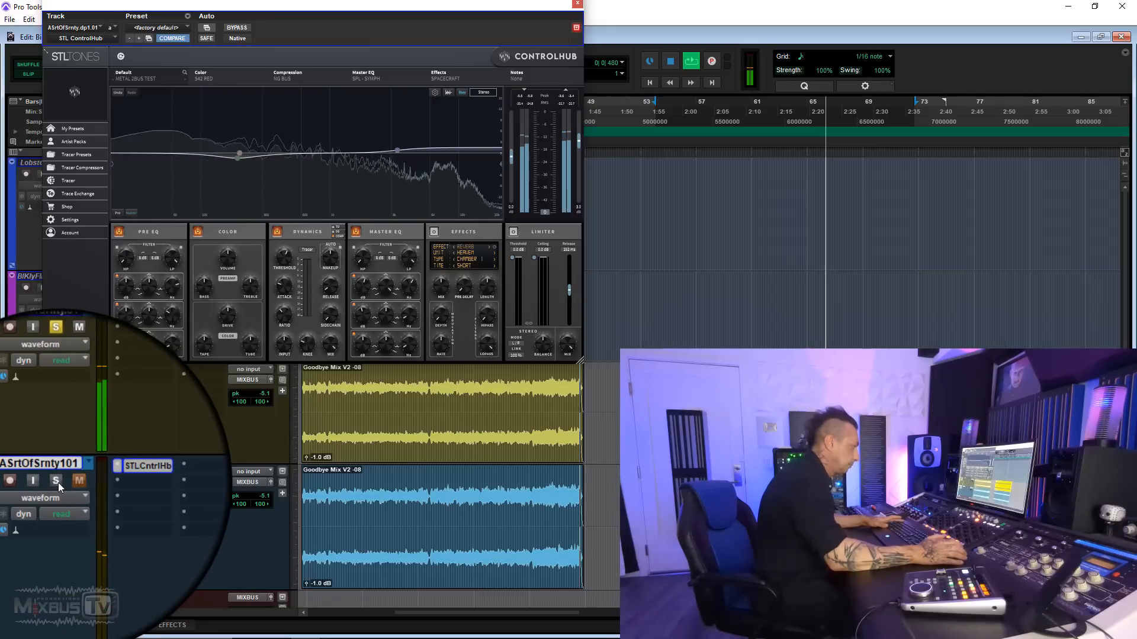
left_click(56, 480)
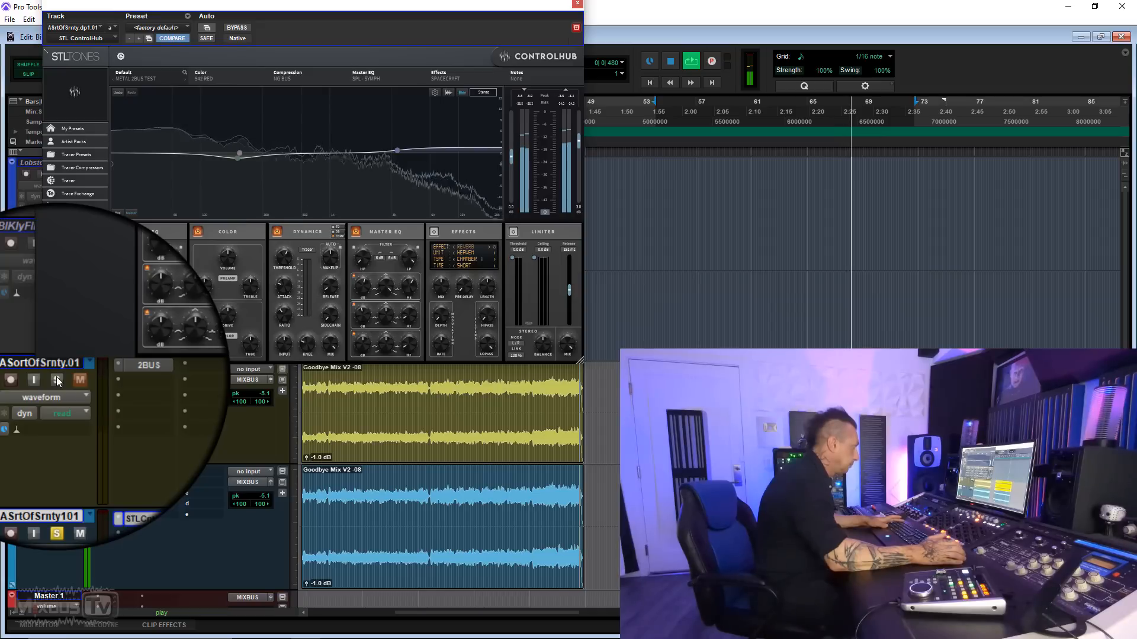
left_click(57, 380)
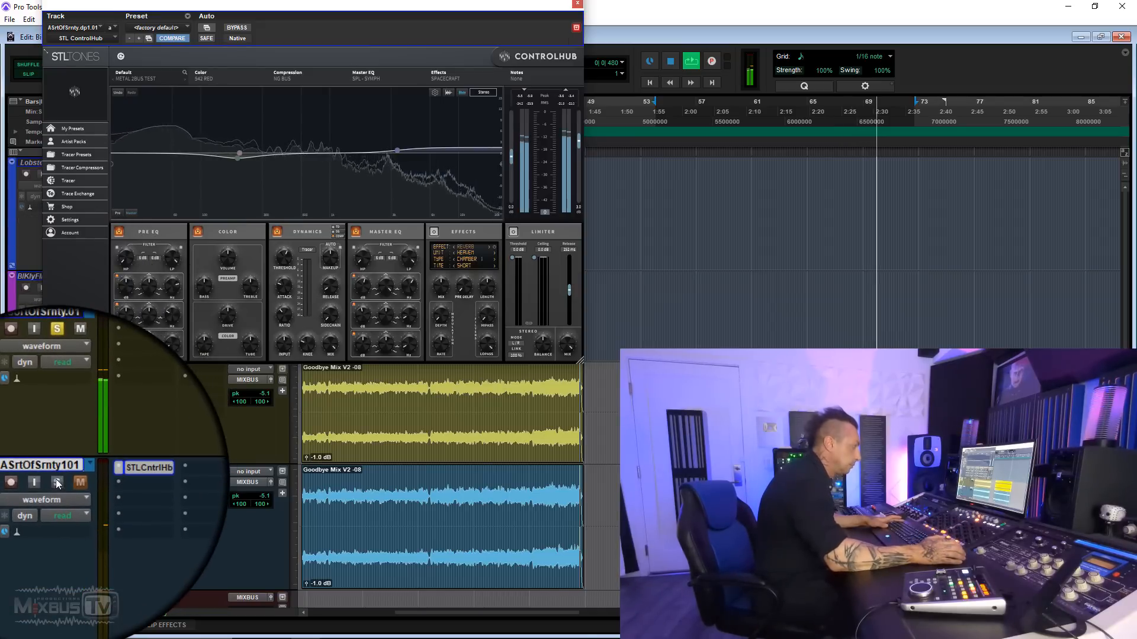
left_click(57, 483)
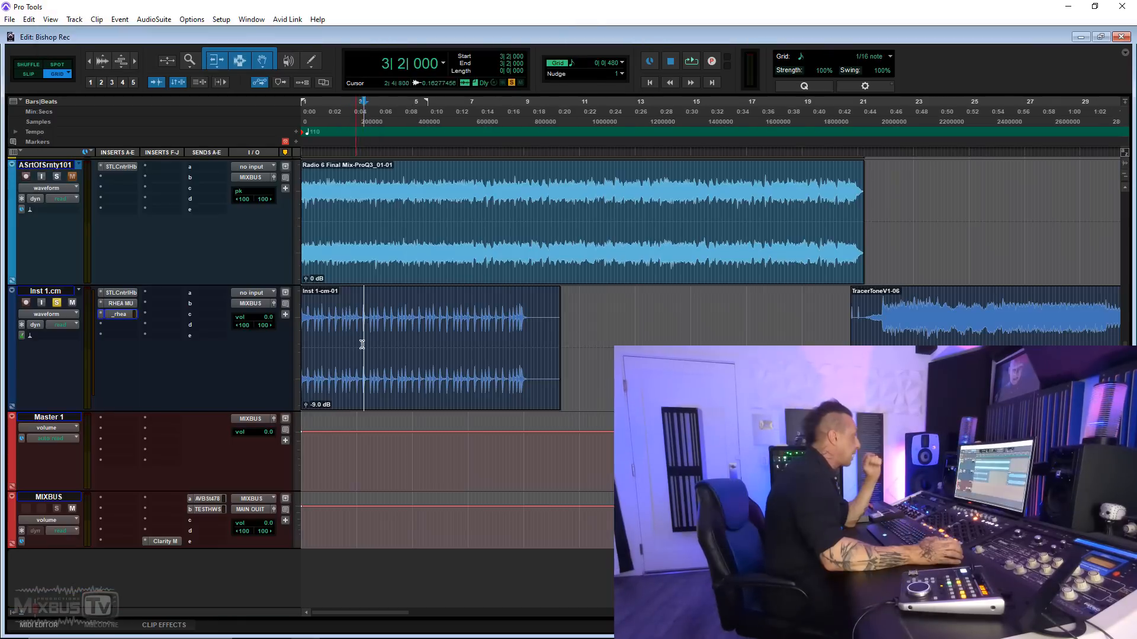
Select the Inst 1-cm-01 clip on the Inst 1.cm track, play its opening, and stop playback.
left_click(381, 374)
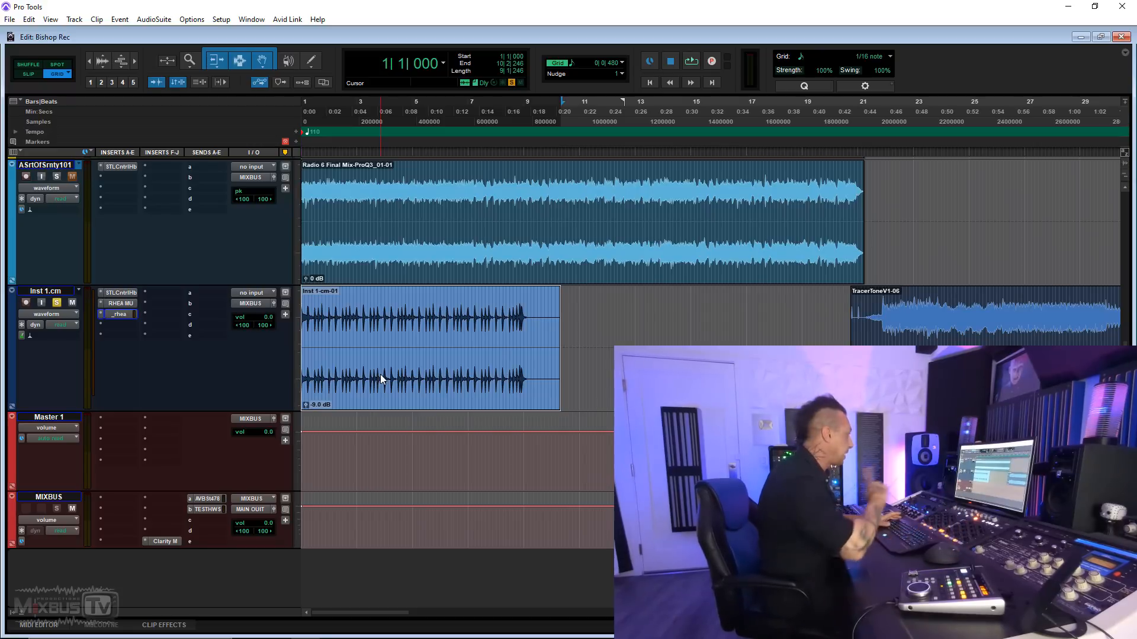
key("space")
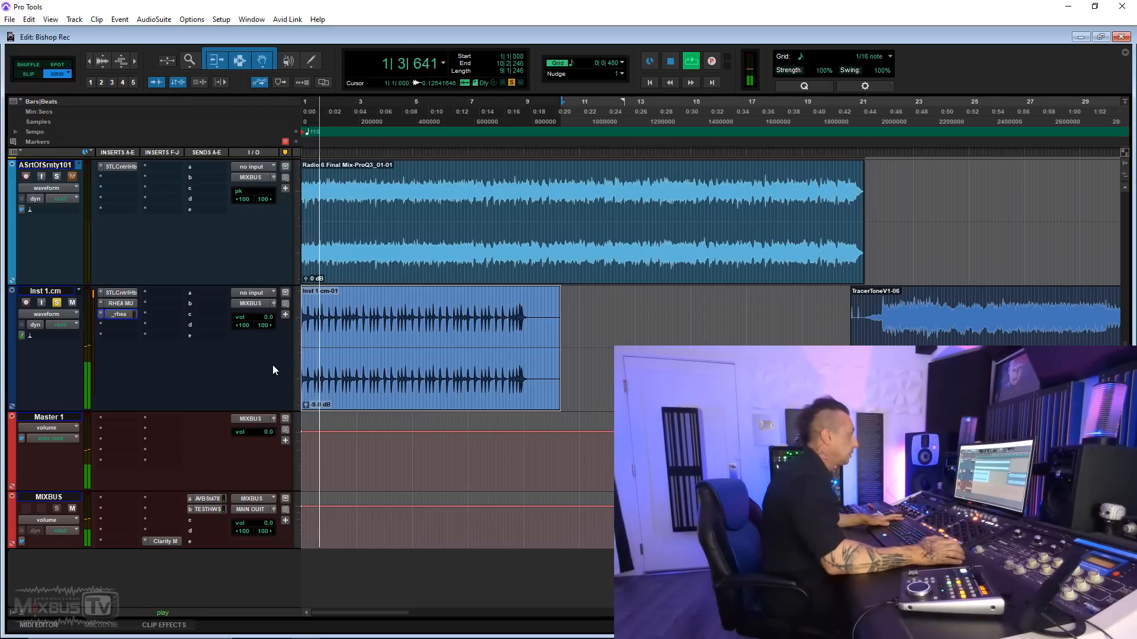
key("space")
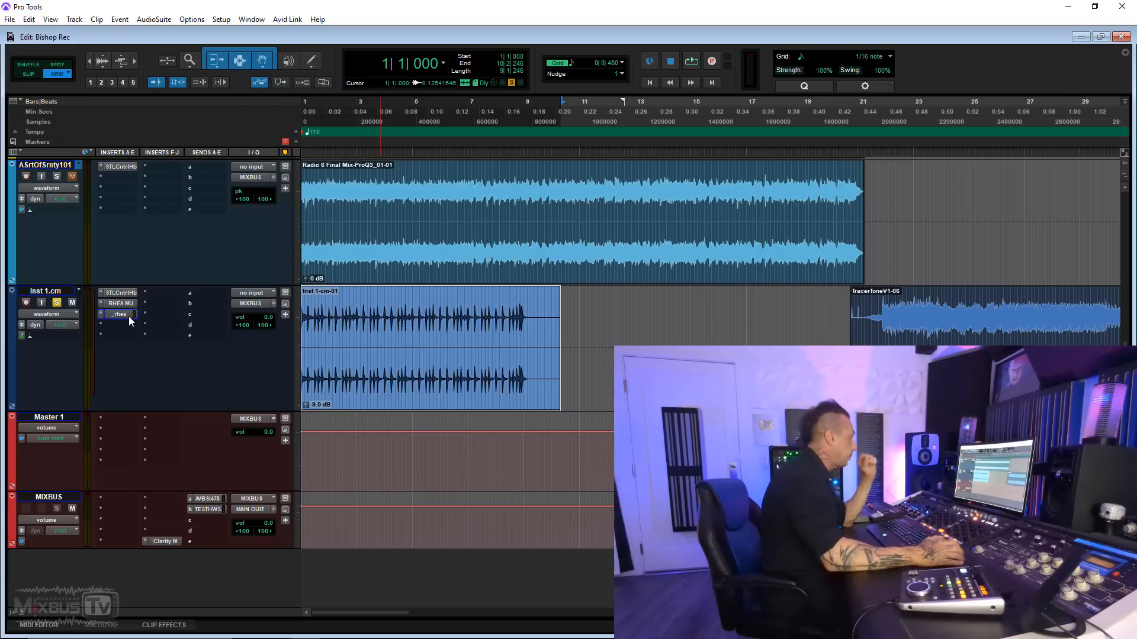
Choose the Compressor chain type in the Inst 1.cm track's ControlHub Tracer and change the Rhea compressor's SC filter setting.
left_click(123, 293)
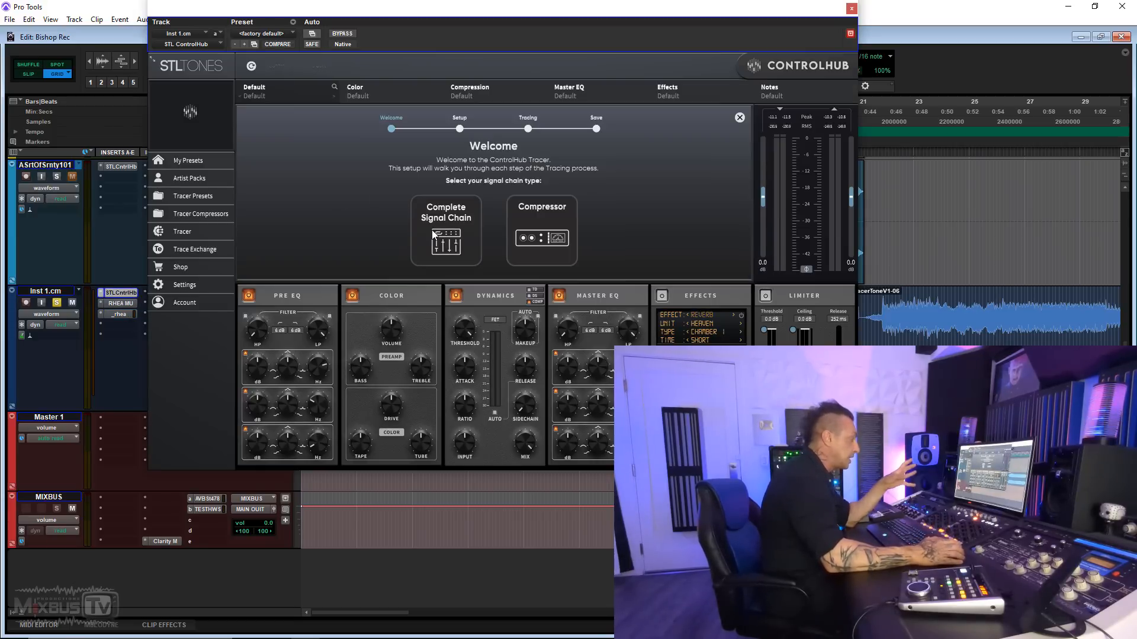
left_click(545, 231)
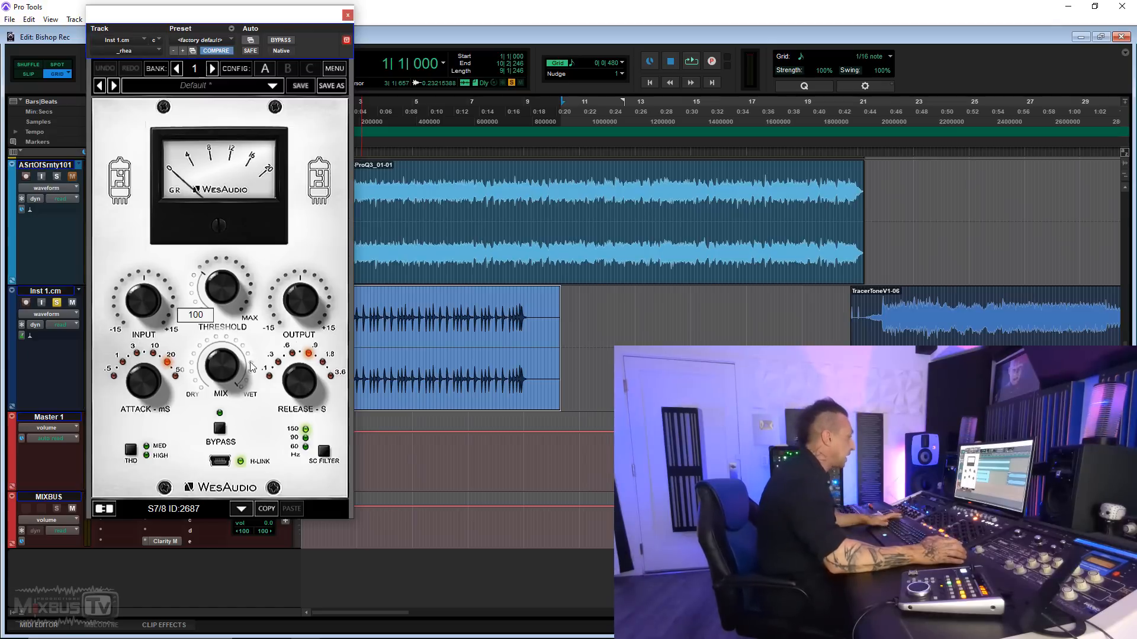
left_click(326, 452)
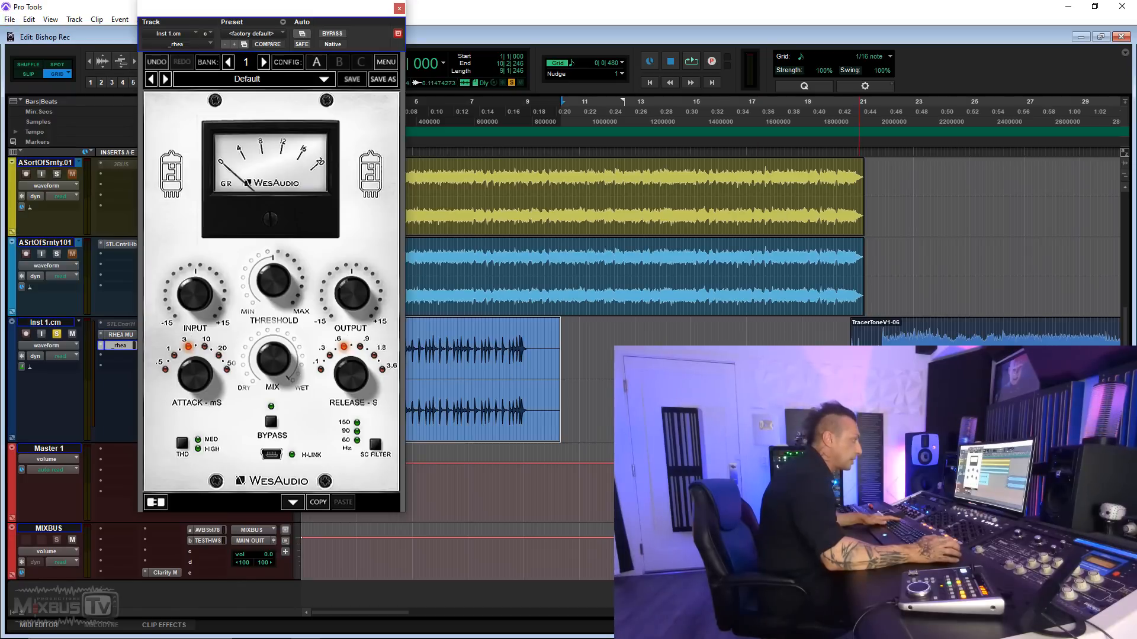
Select the final section of the TracerToneV1-06 clip on the Inst 1.cm track, from the sweep's peak through the bursts.
left_click(887, 368)
key("r")
key("r")
double_click(696, 369)
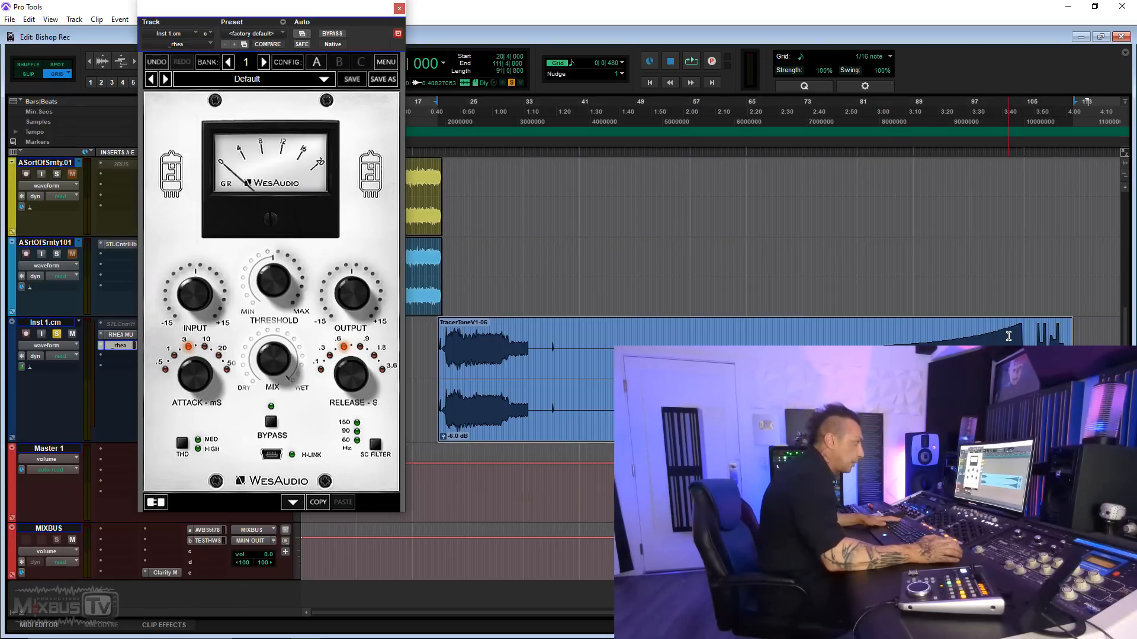
left_click_drag(1007, 337, 1062, 343)
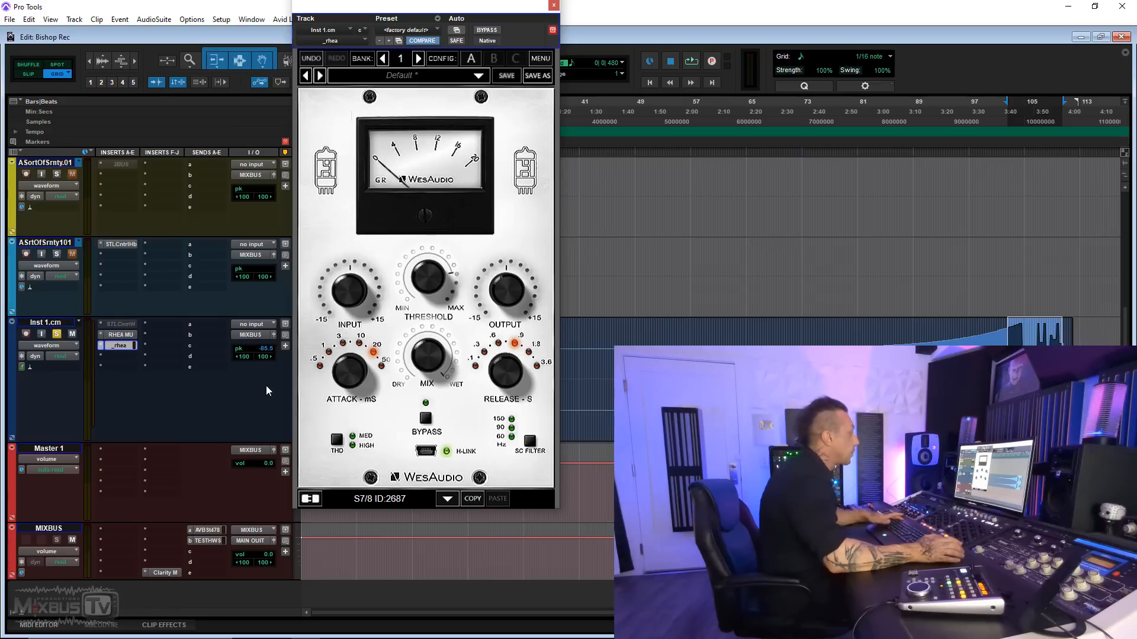
Play the selected tracer tone section, raise the Rhea compressor's output level, and replay the closing bursts to check it.
mouse_move(494, 311)
key("space")
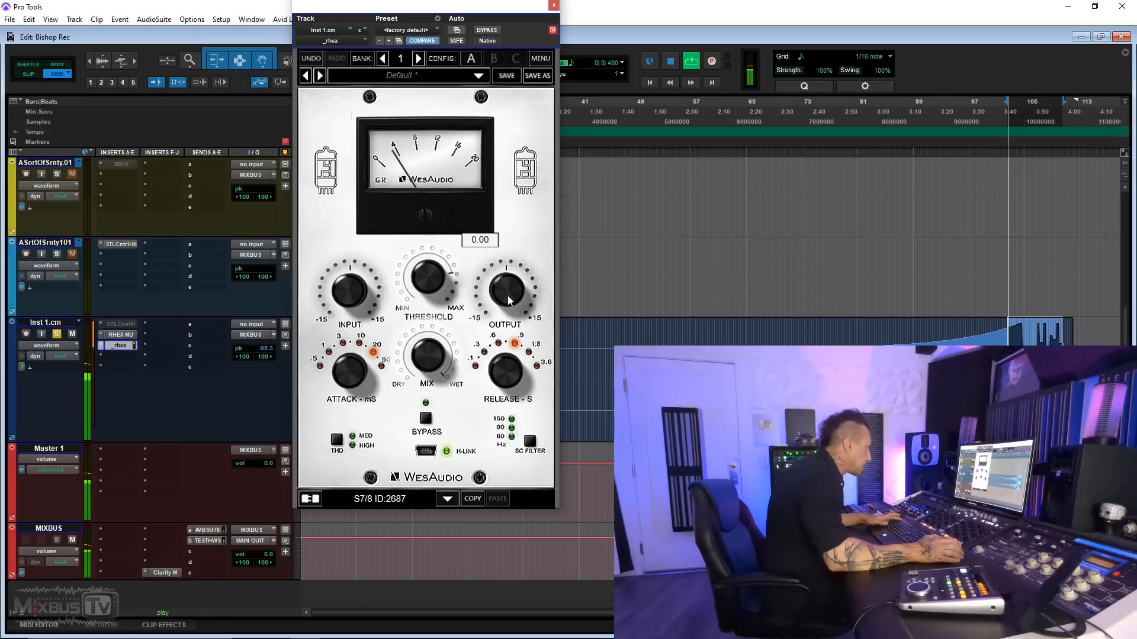
left_click_drag(508, 301, 508, 261)
key("space")
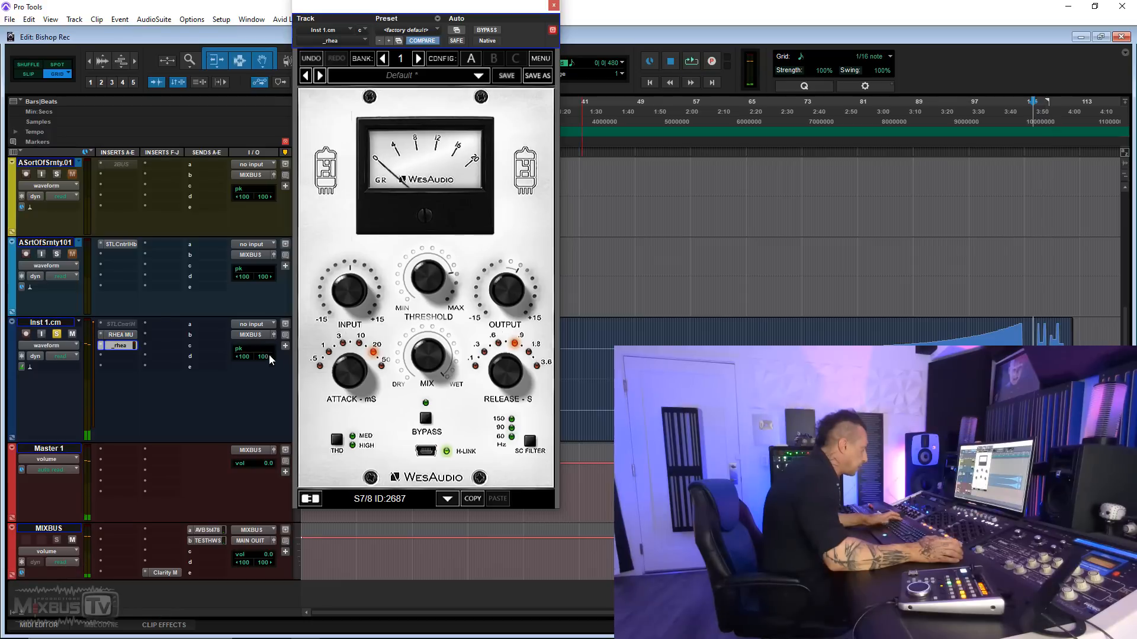
key("space")
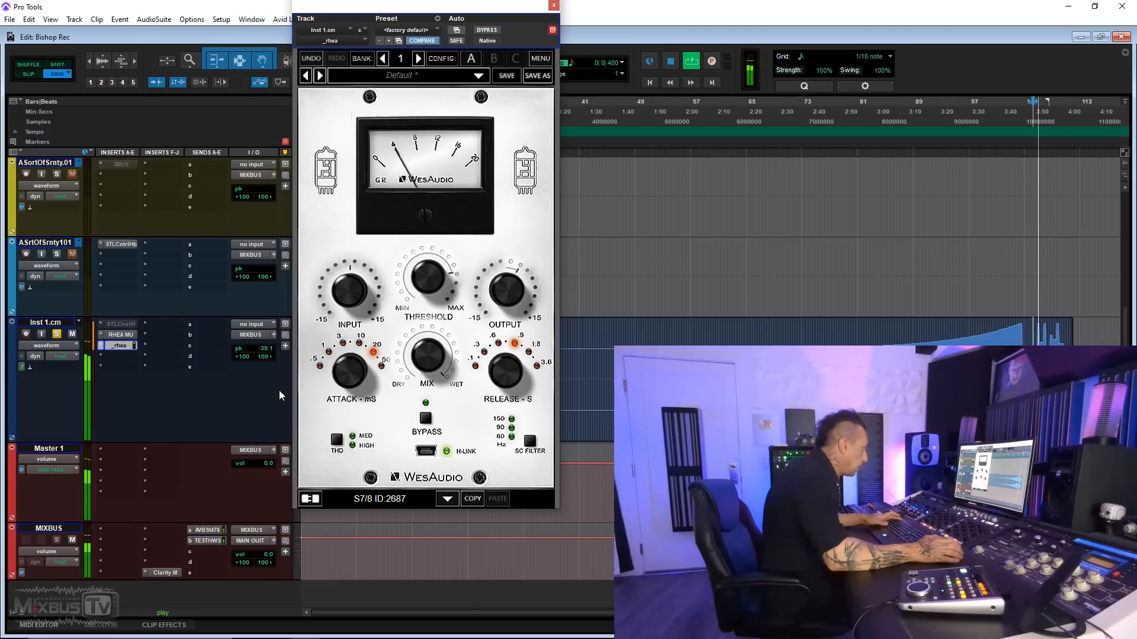
Close the Rhea plug-in window and bounce the tracer tone from the MIXBUS output with the file name WES AUDIO RHEA COMP.
left_click(554, 6)
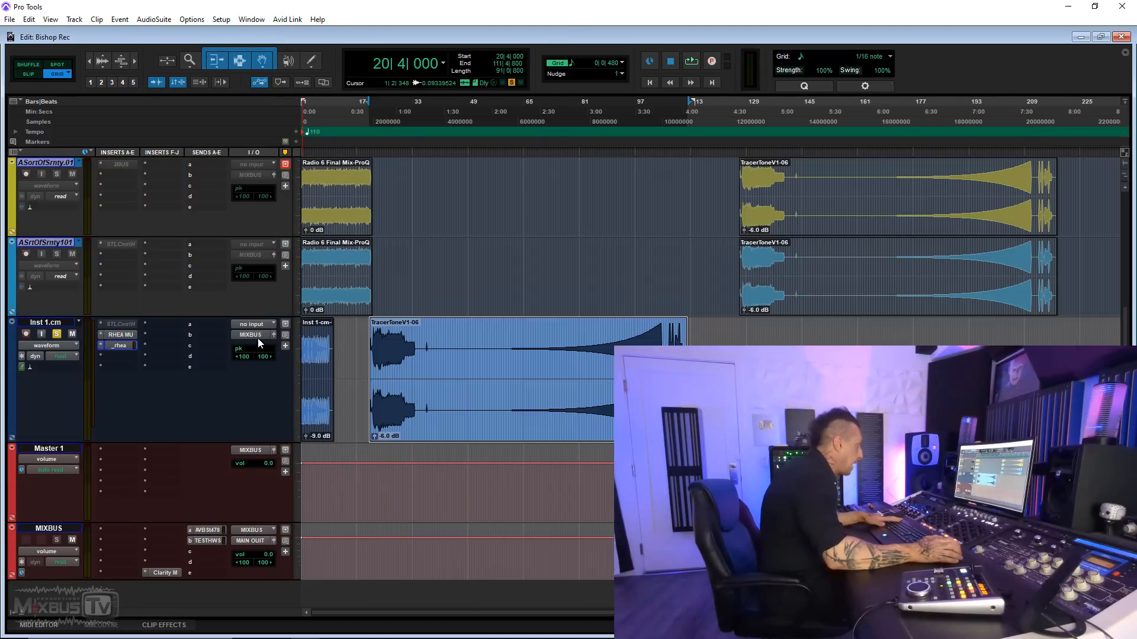
right_click(257, 339)
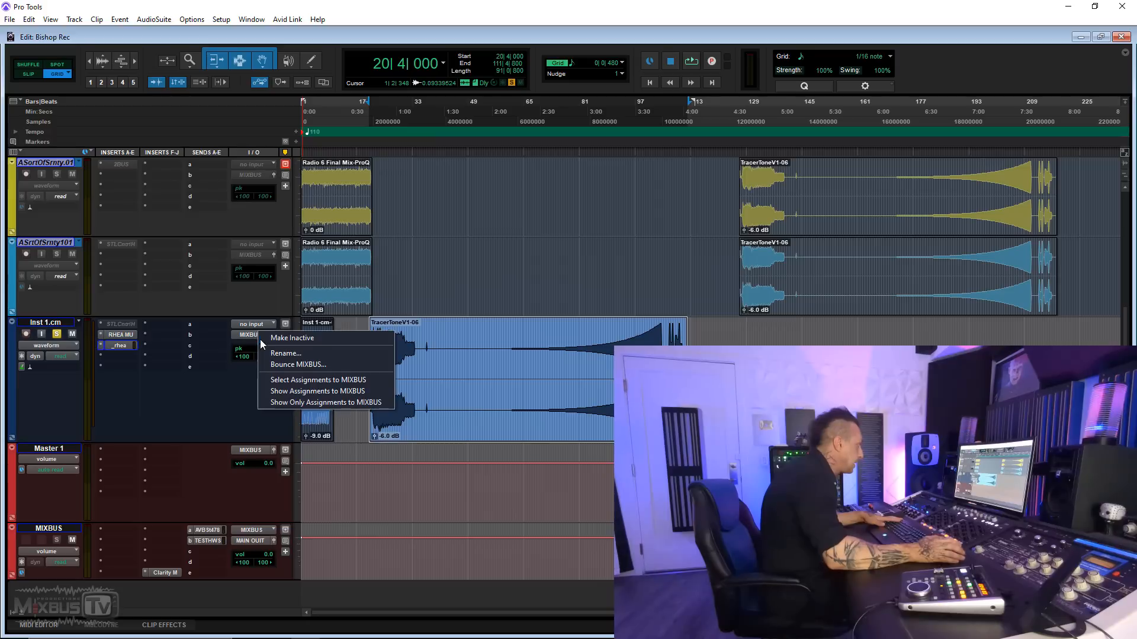
left_click(307, 365)
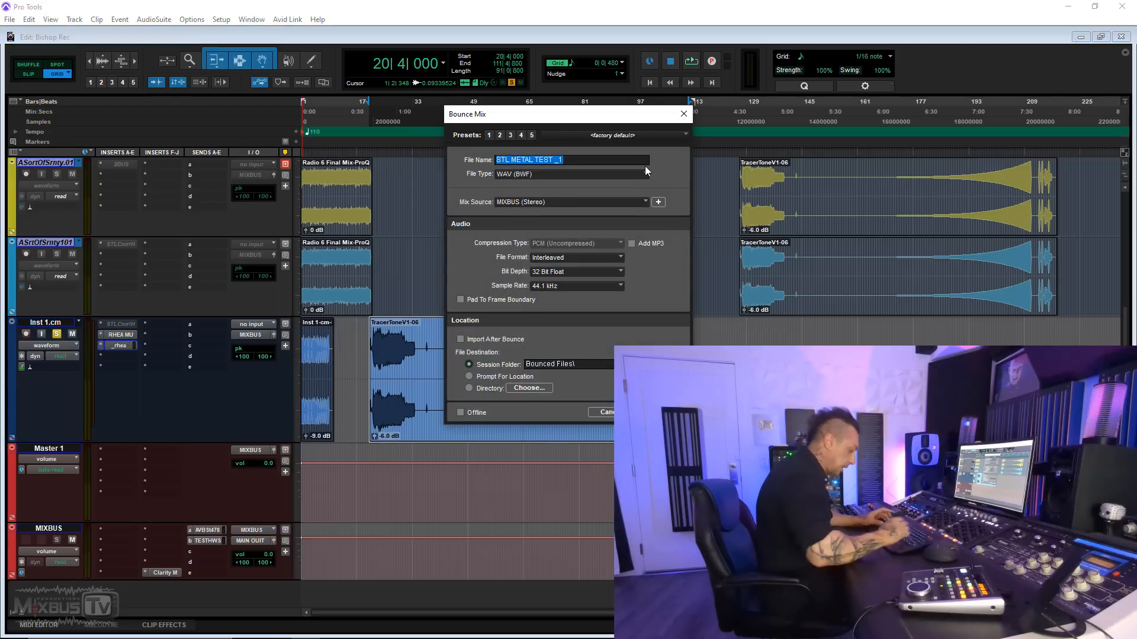
type("WES AUDIO RHEA COMP")
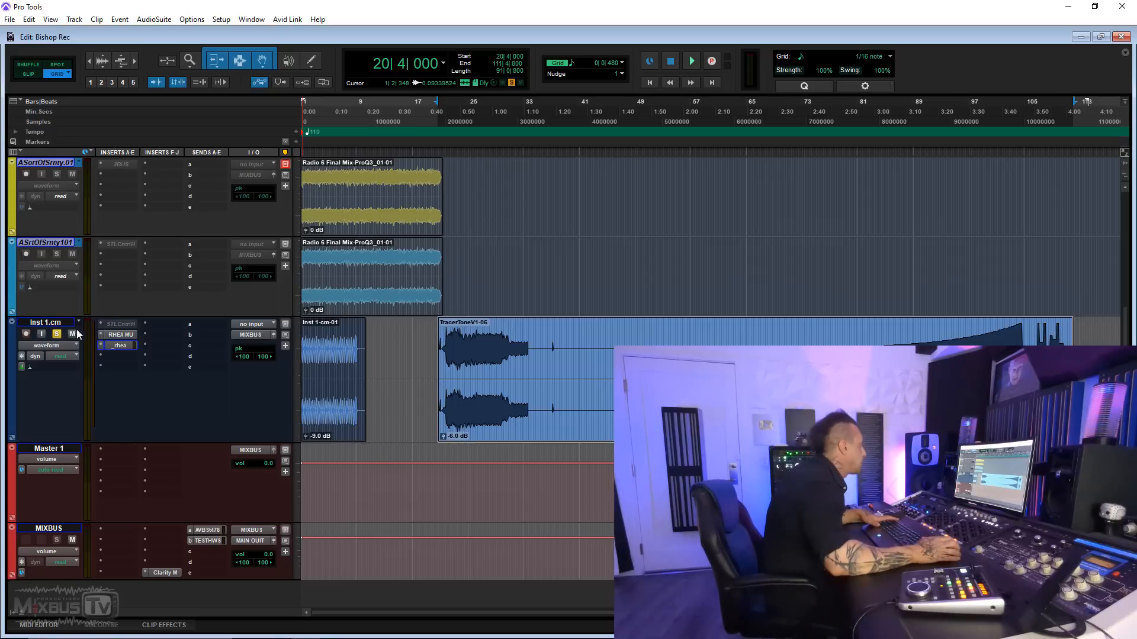
Duplicate the Inst 1.cm track.
right_click(73, 327)
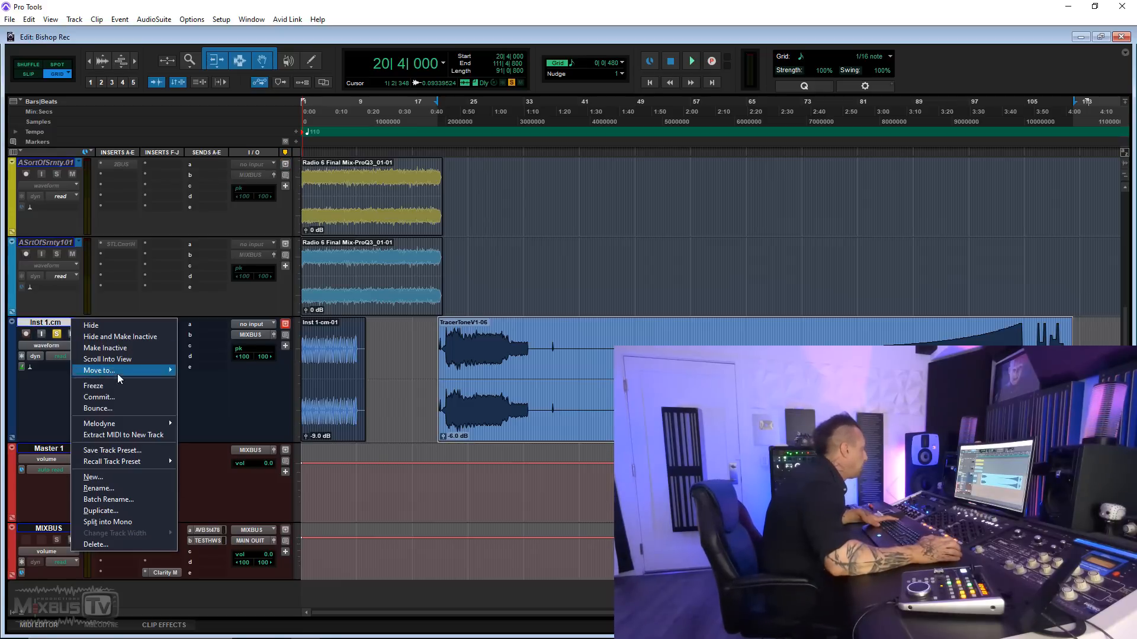
left_click(126, 512)
left_click(609, 346)
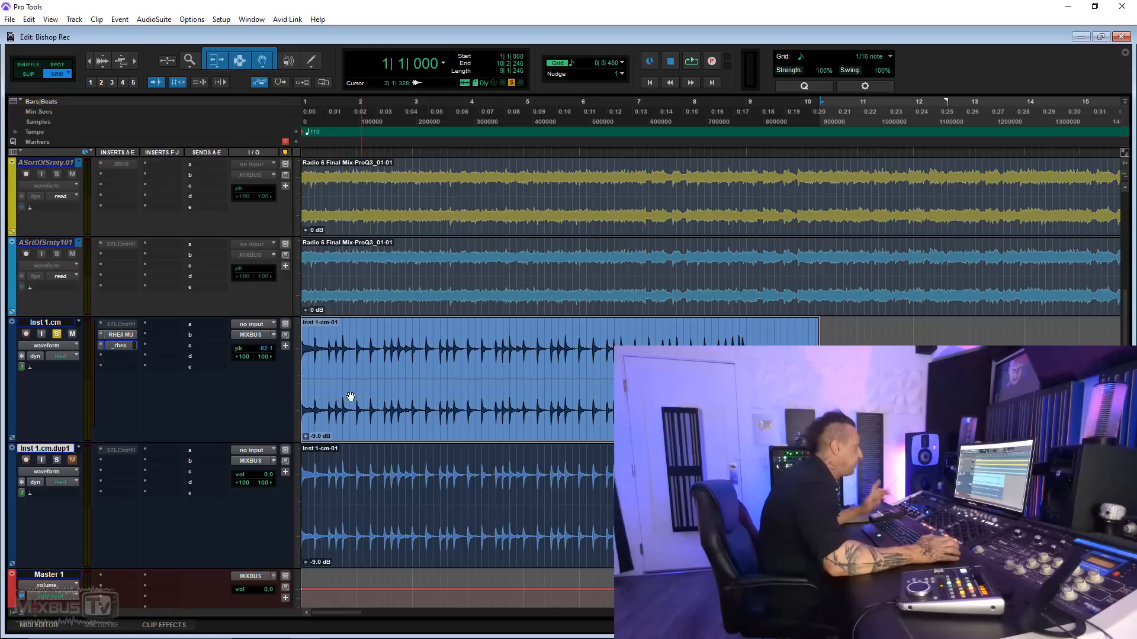
Open the Rhea plug-in on the Inst 1.cm track and move its window aside.
left_click(125, 343)
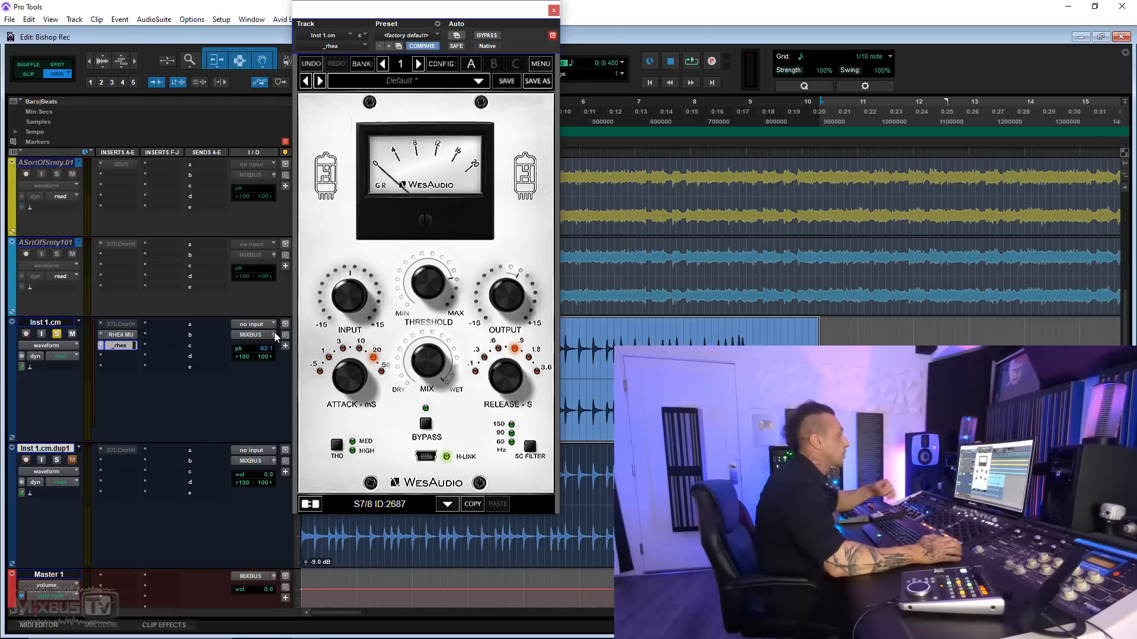
mouse_move(339, 322)
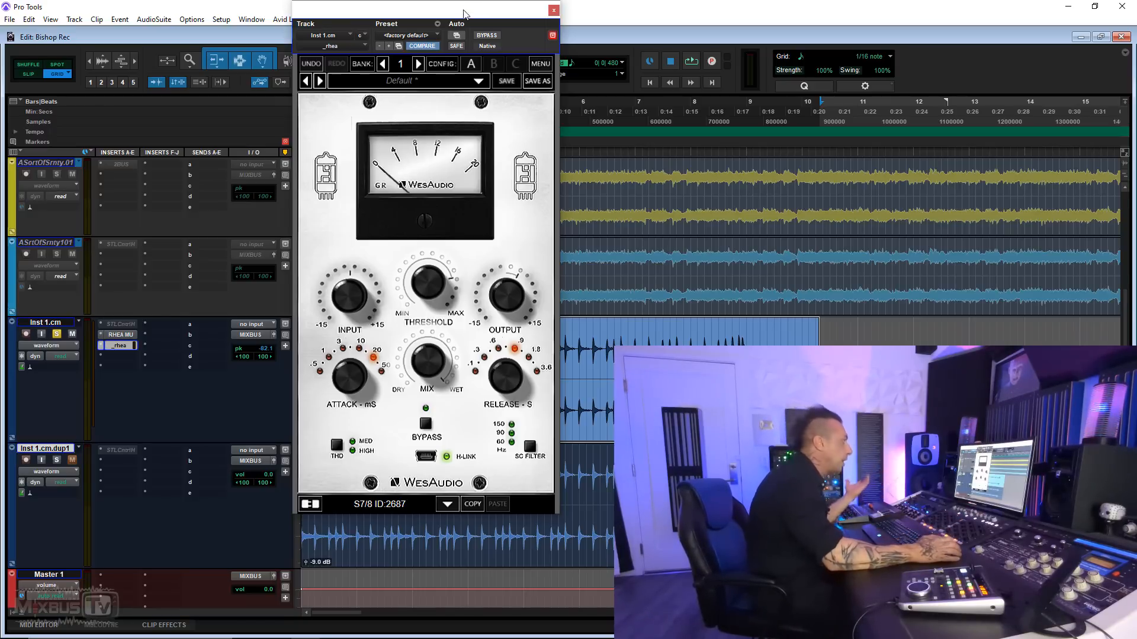
left_click_drag(463, 11, 335, 17)
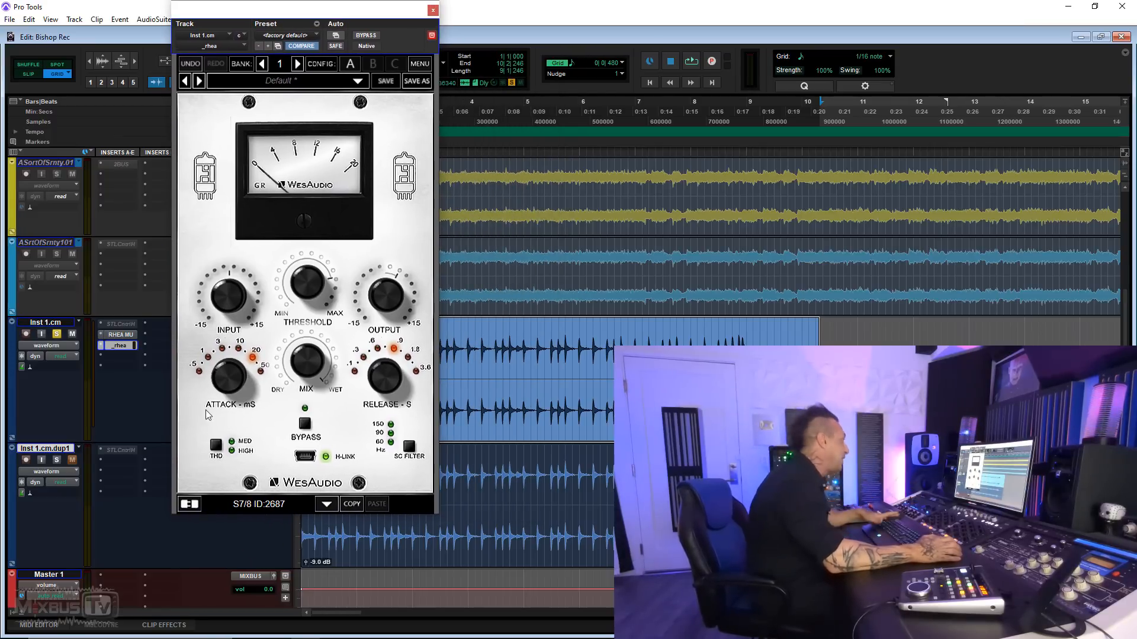
In the duplicate track's STL ControlHub, start a tracer session and import the bounced WES AUDIO RHEA COMP file.
left_click(122, 451)
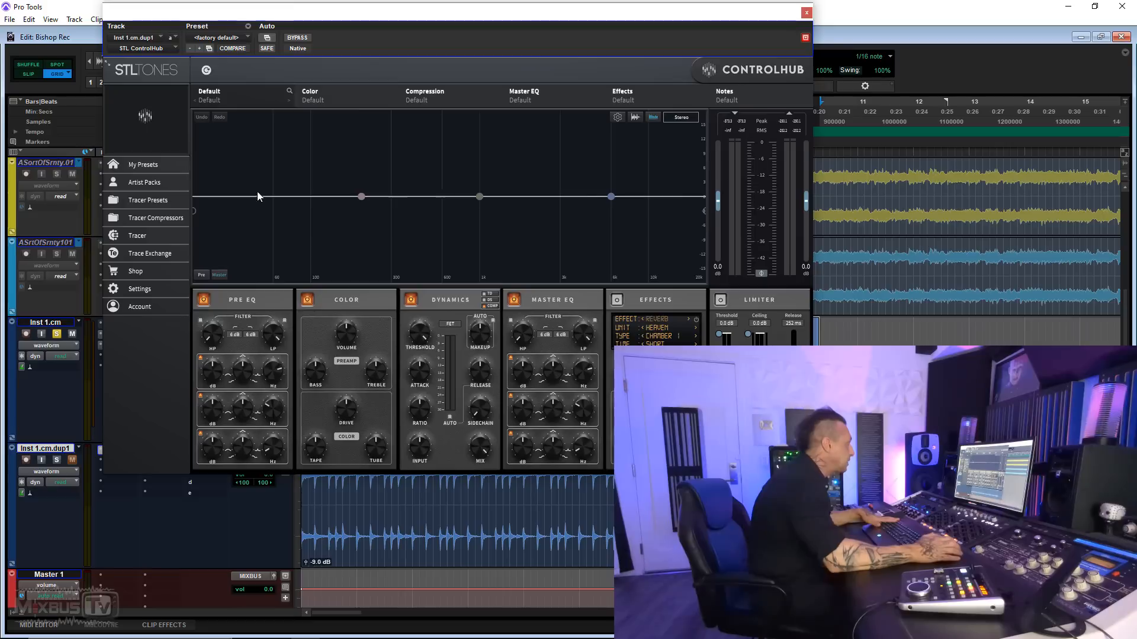
left_click(161, 235)
left_click(462, 241)
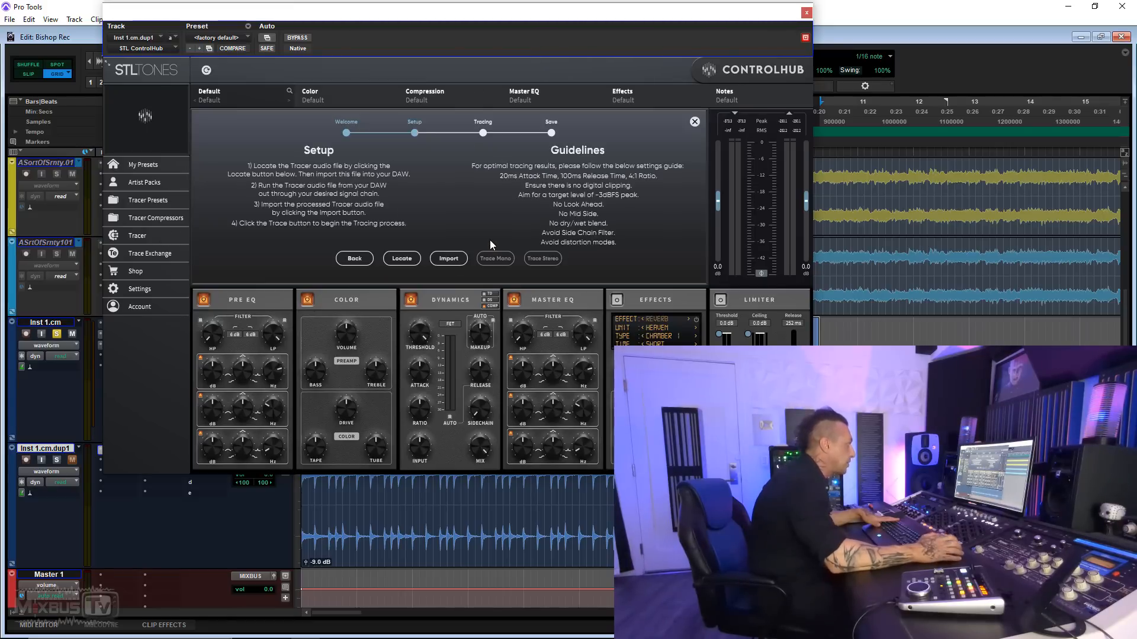
left_click(442, 254)
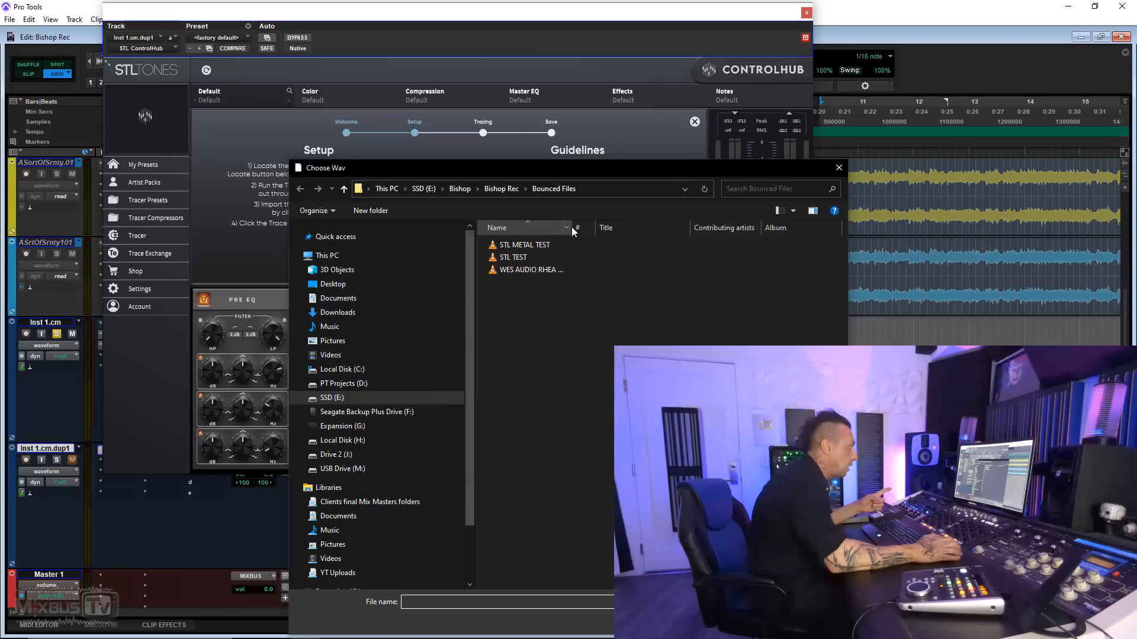
double_click(524, 245)
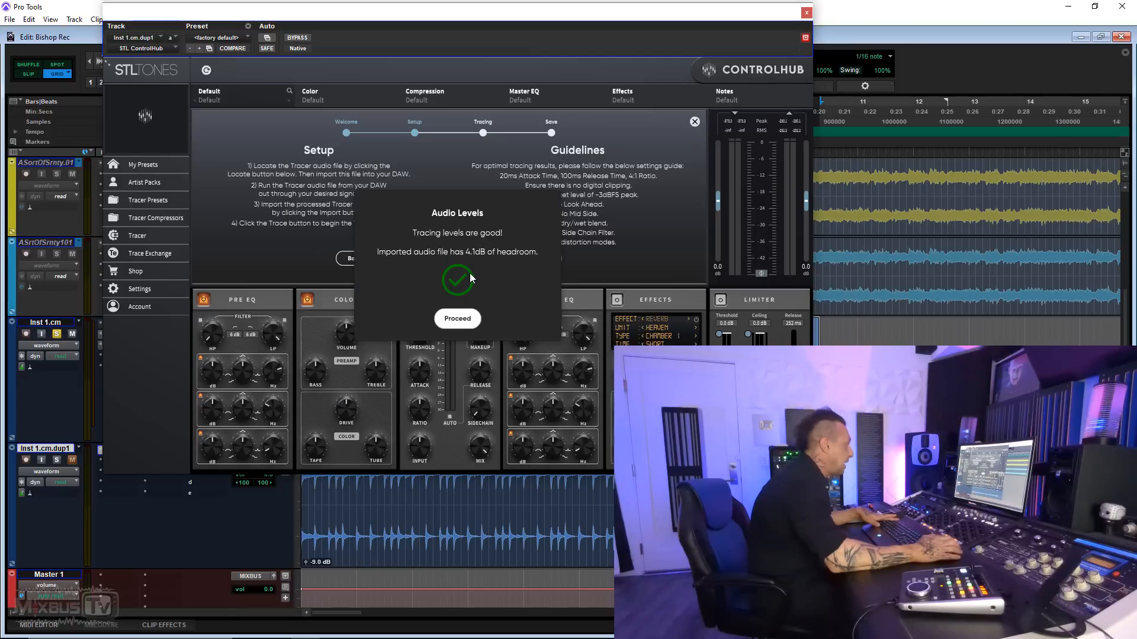
left_click(458, 319)
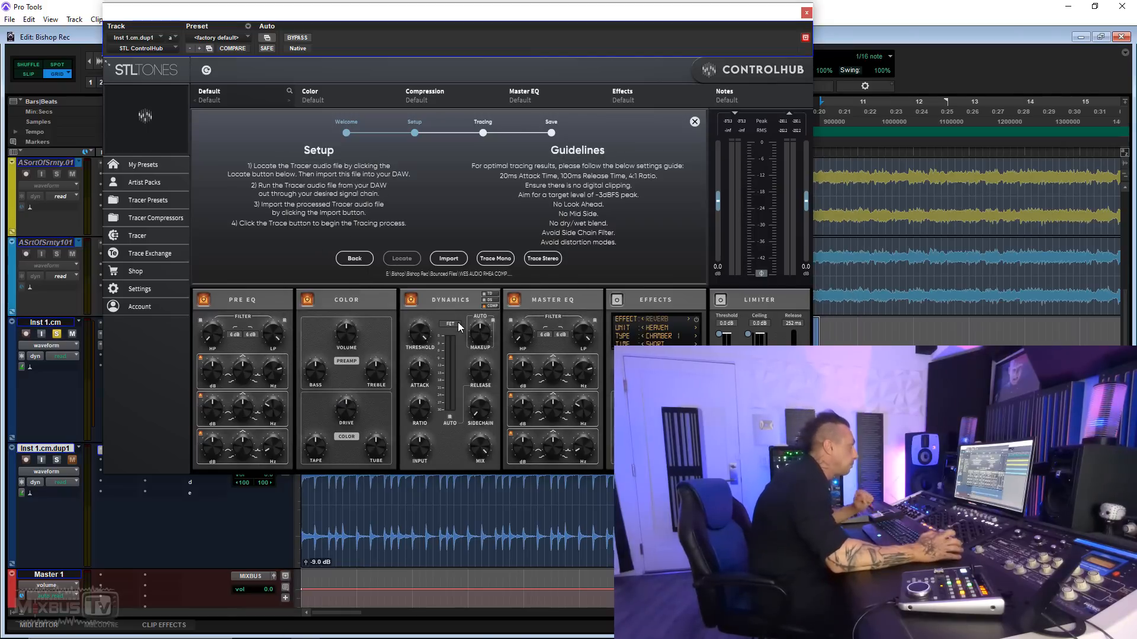
Run the stereo trace, accepting the loss of current settings, and save it as Wes Audio Rhea in the Comps folder.
left_click(537, 261)
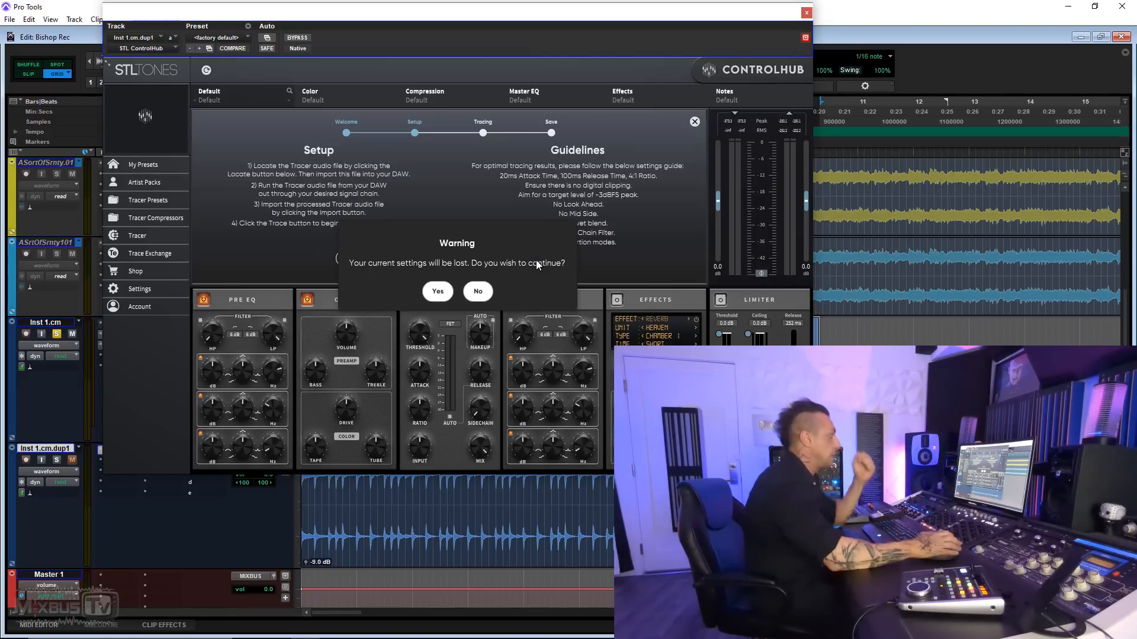
left_click(437, 290)
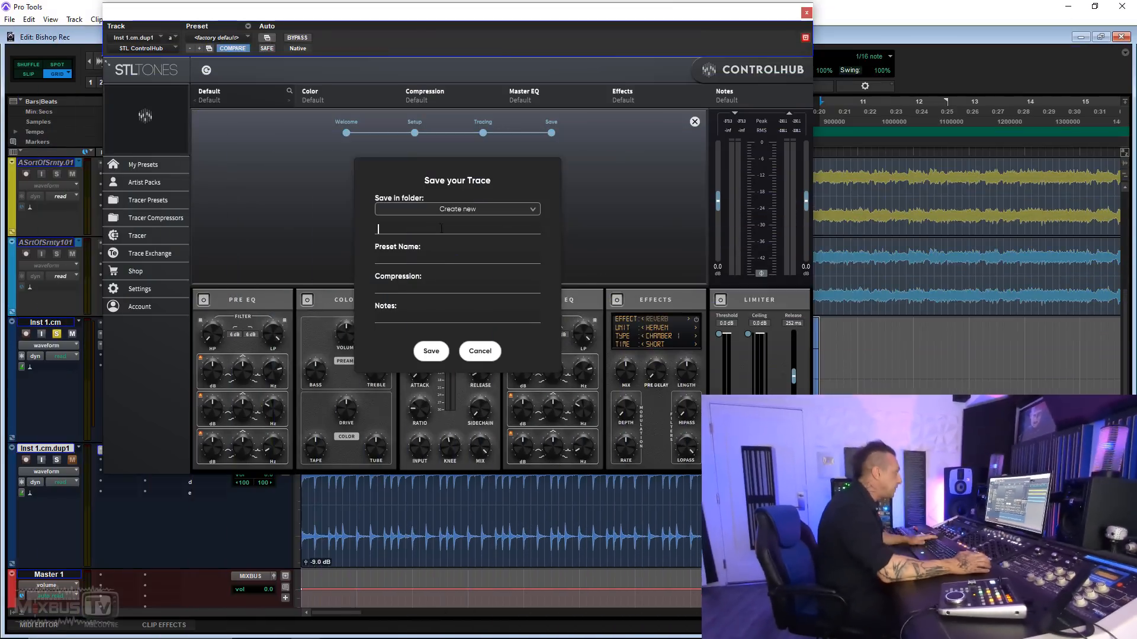
left_click(432, 208)
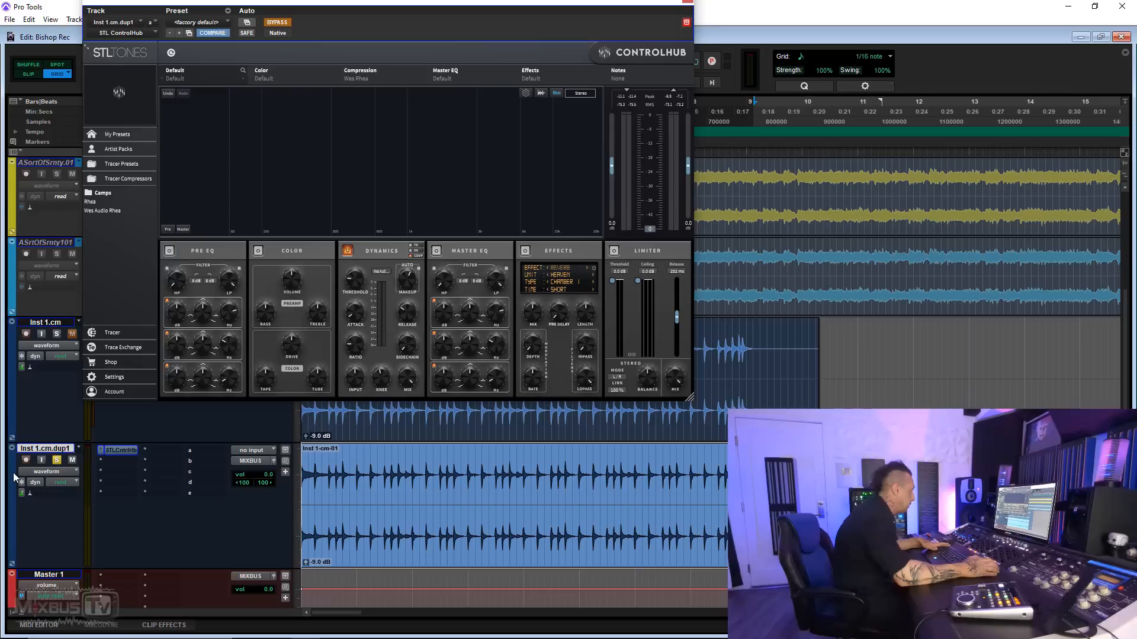
Colour the Inst 1.cm.dup1 track red and the Inst 1.cm track green.
double_click(13, 473)
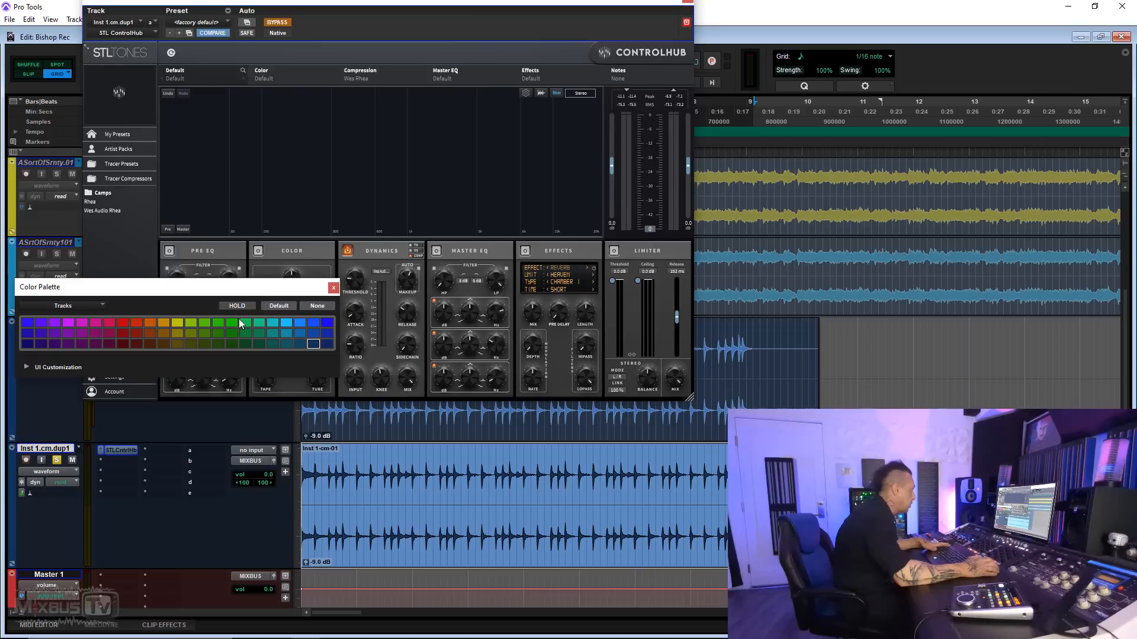
left_click(119, 324)
left_click(335, 289)
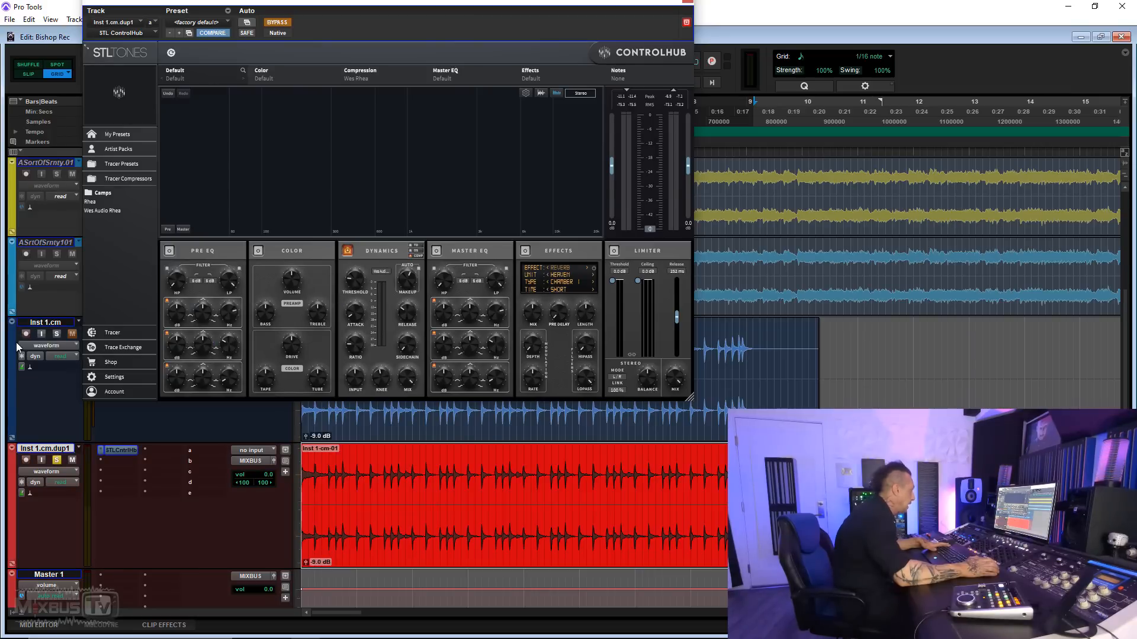
double_click(12, 344)
left_click(231, 323)
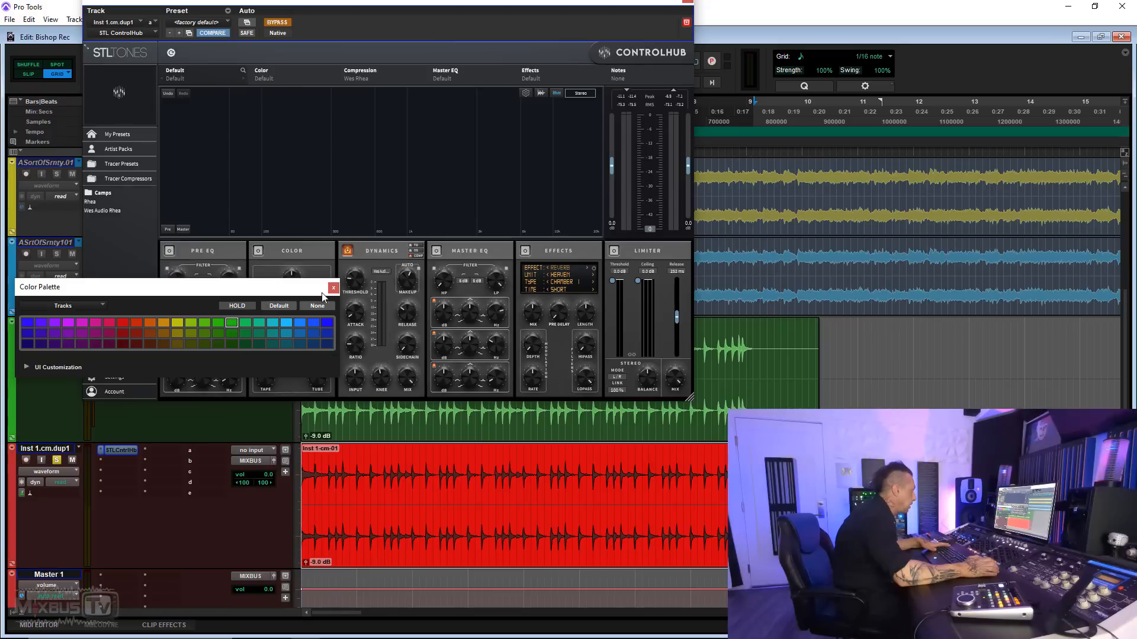
left_click(334, 288)
Solo the Inst 1.cm track, move the ControlHub window aside, start playback, and take ControlHub on the duplicate out of bypass.
left_click(57, 333)
left_click_drag(239, 2, 291, 4)
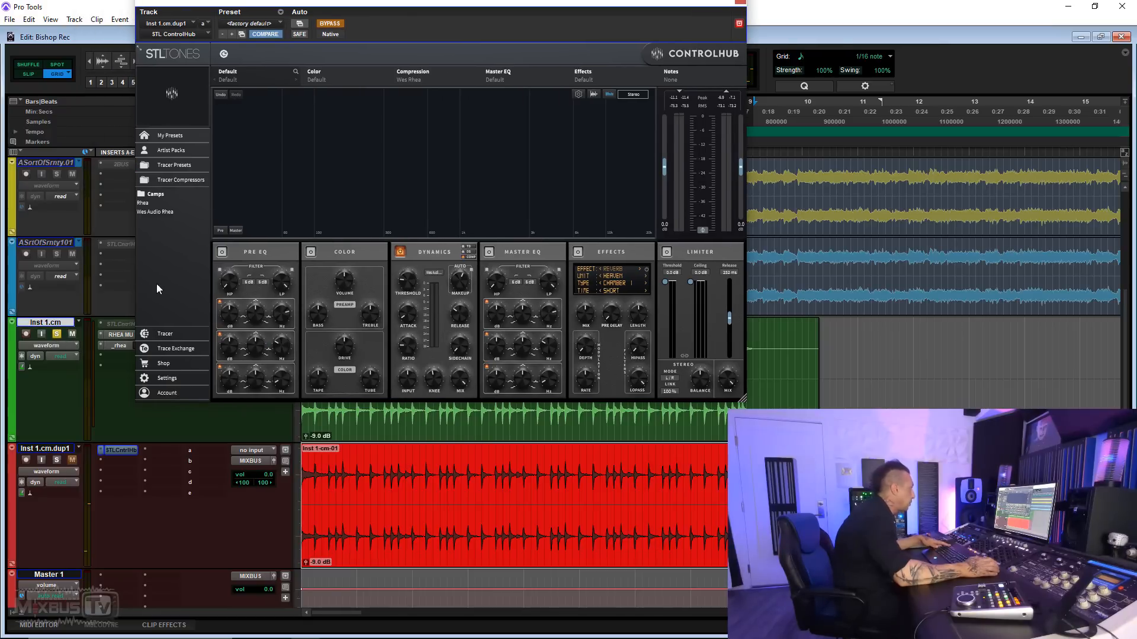
key("space")
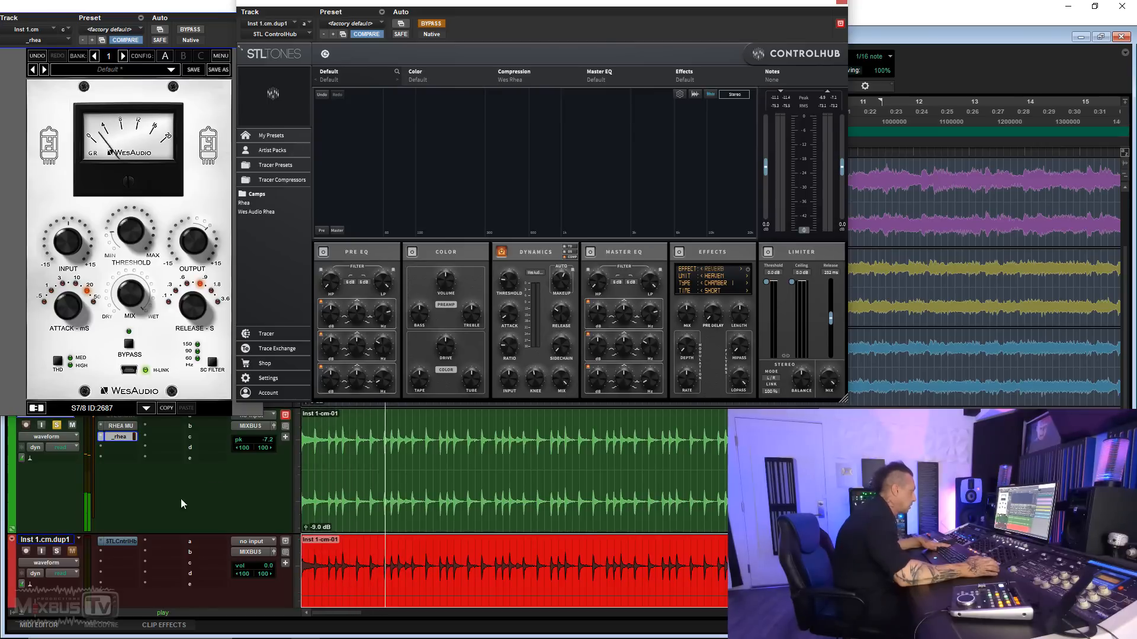
left_click(127, 541, "ctrl")
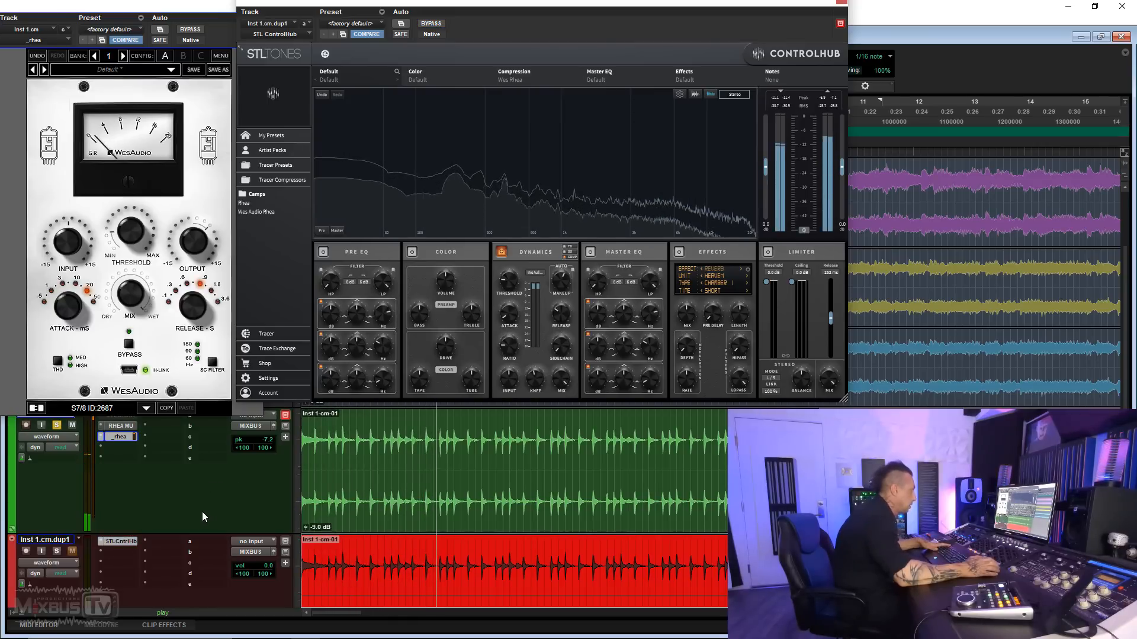
Alternate the solo between the ControlHub duplicate and the original Rhea track during playback to compare their sound.
left_click(57, 551)
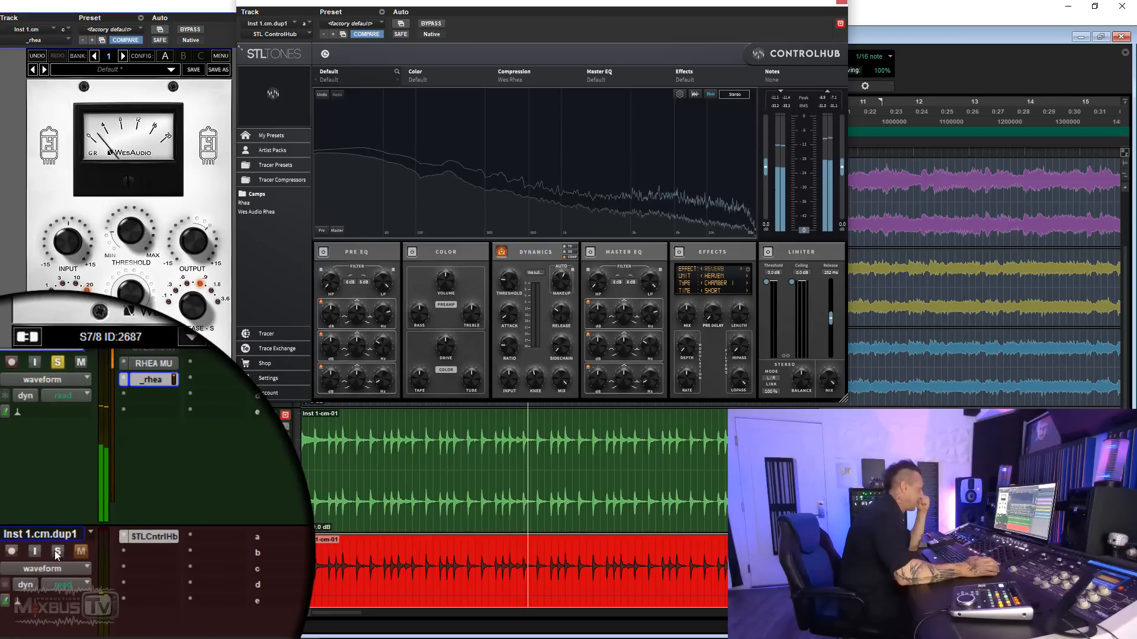
left_click(57, 551)
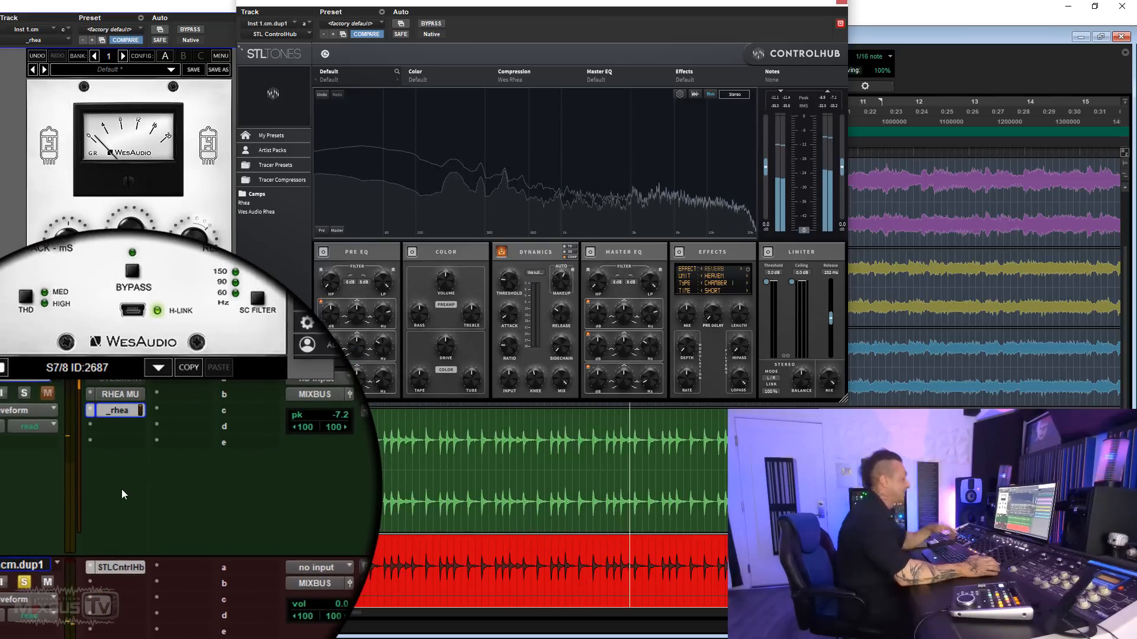
left_click(59, 424)
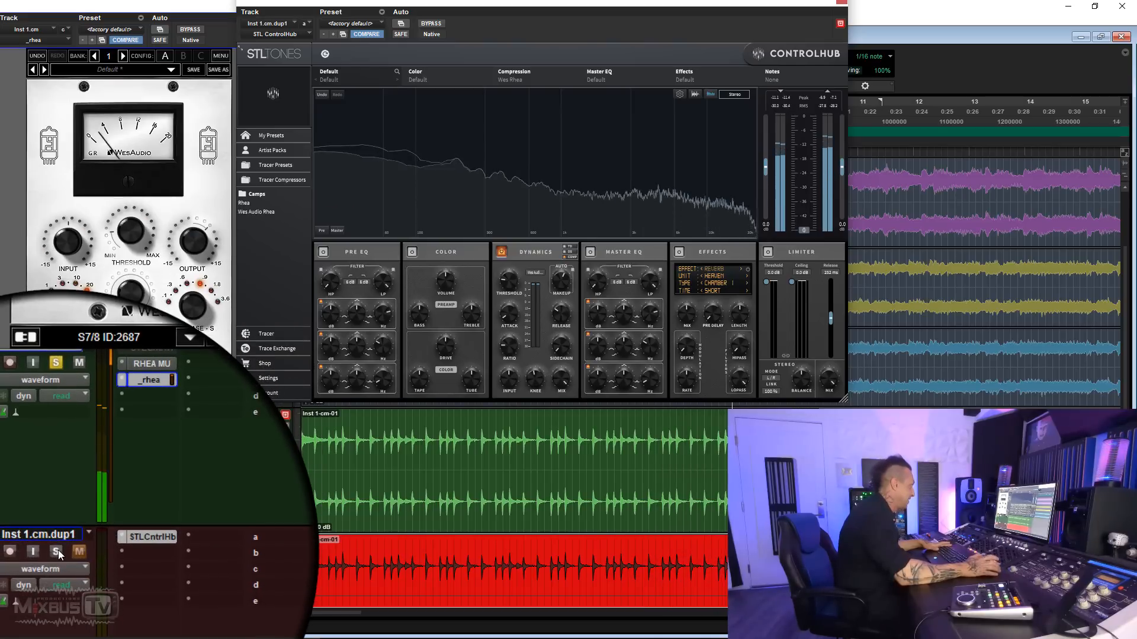
left_click(58, 550)
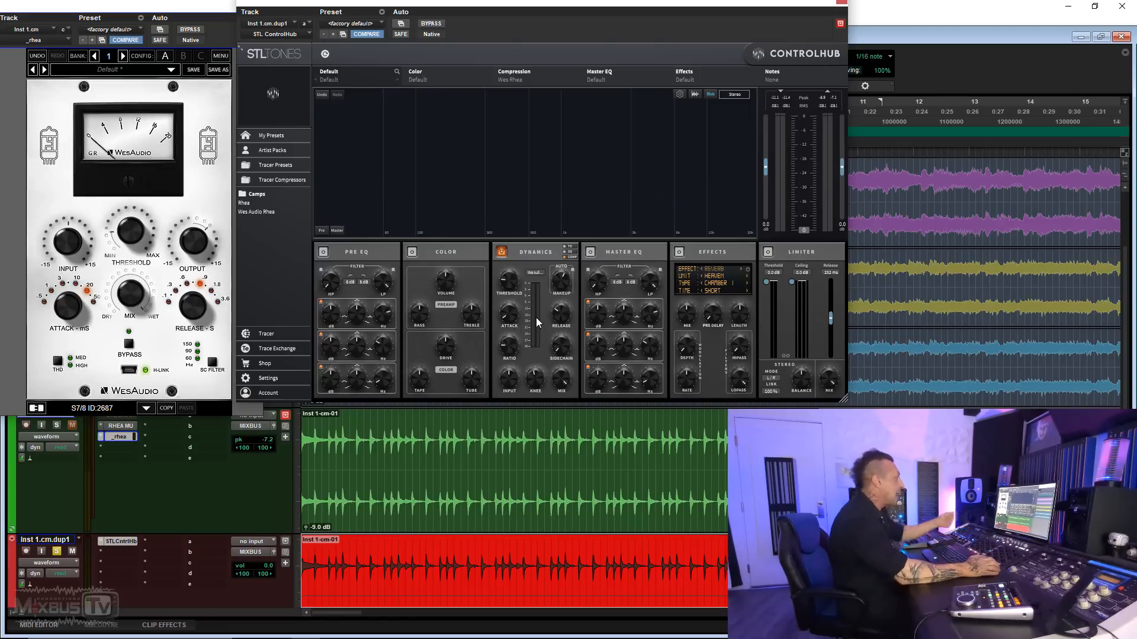
Solo Inst 1.cm and set ControlHub's compressor attack to about 11 ms and release to about 627 ms to match the Rhea.
left_click(57, 426)
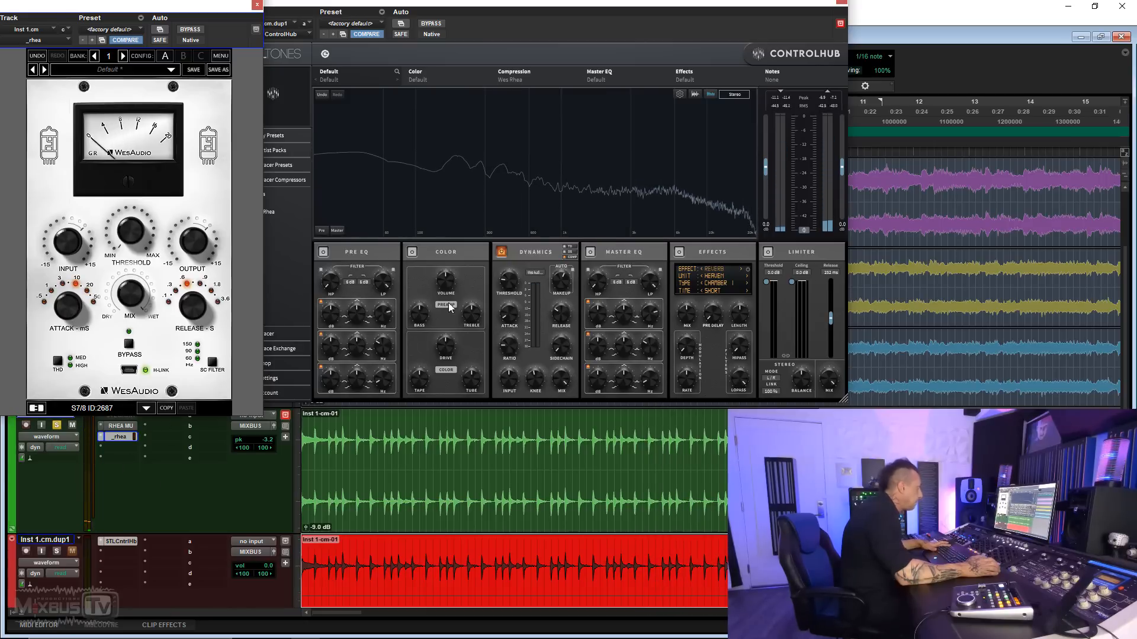
left_click(509, 321)
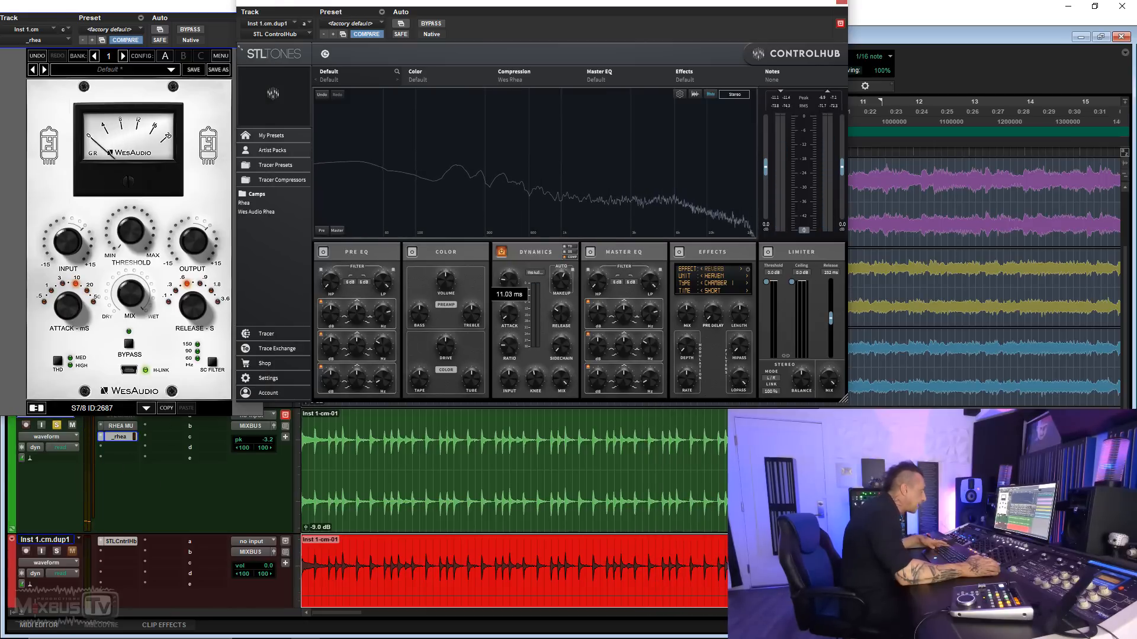
mouse_move(563, 318)
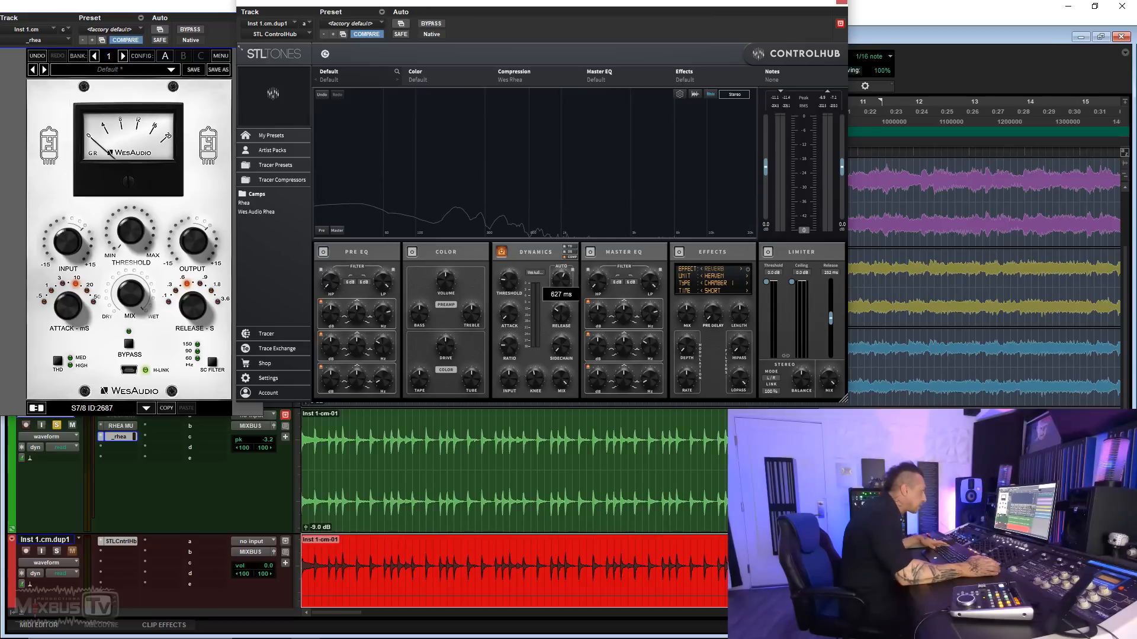
Play the duplicate with the new attack and release, and switch the solo back to the Rhea track for comparison.
key("space")
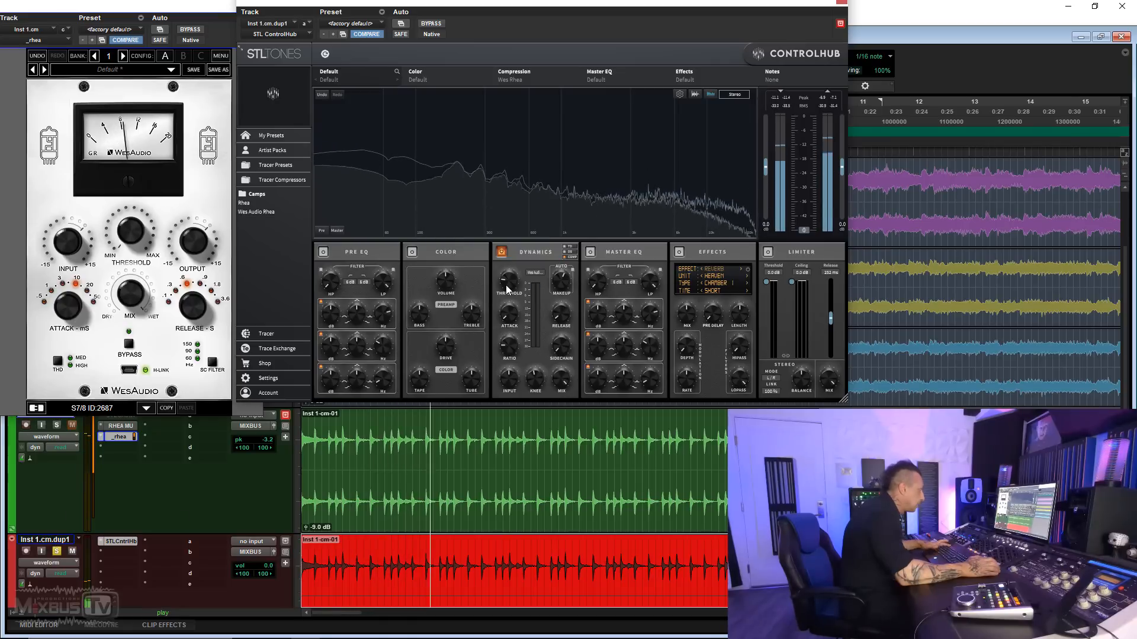
mouse_move(508, 287)
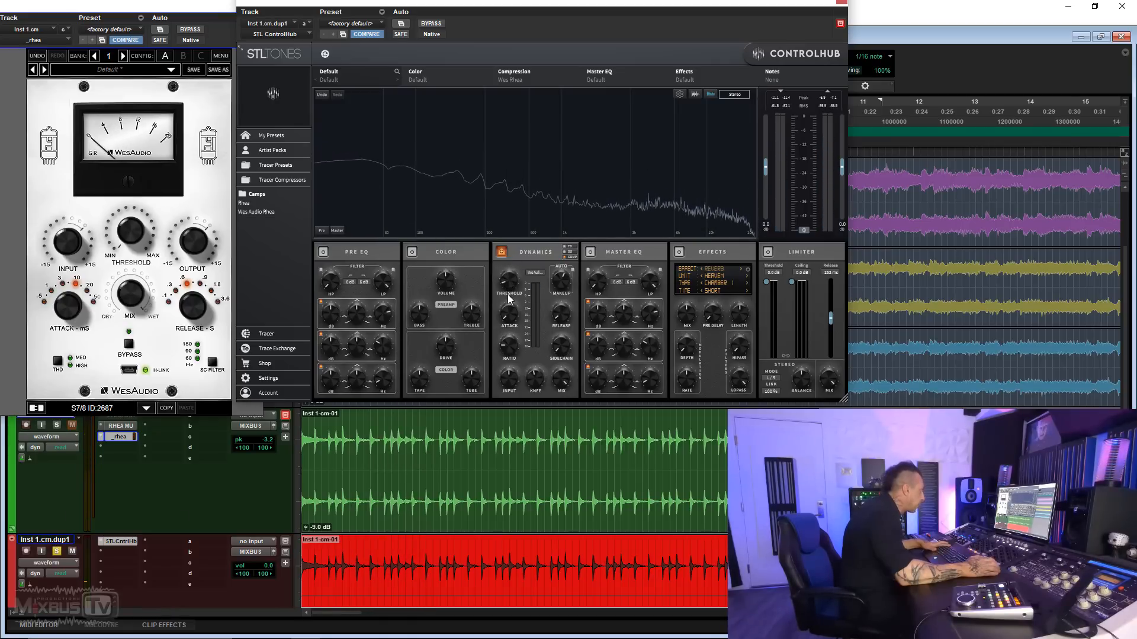
left_click(57, 425)
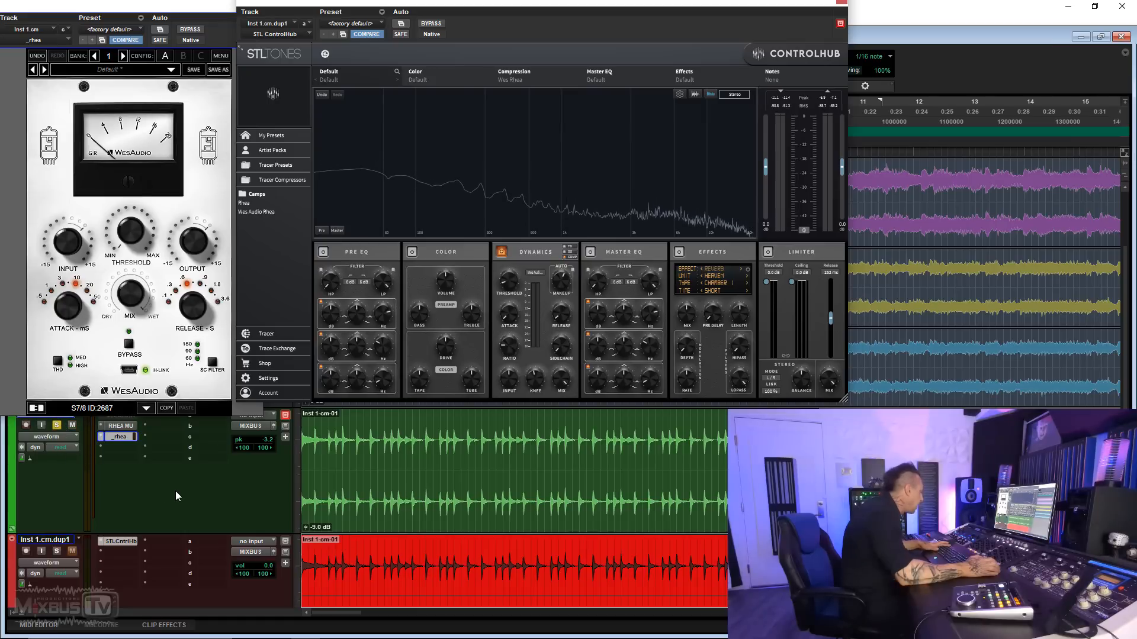
Play the ControlHub duplicate and adjust its compressor's makeup gain and input, bringing the input to about 7 dB.
key("space")
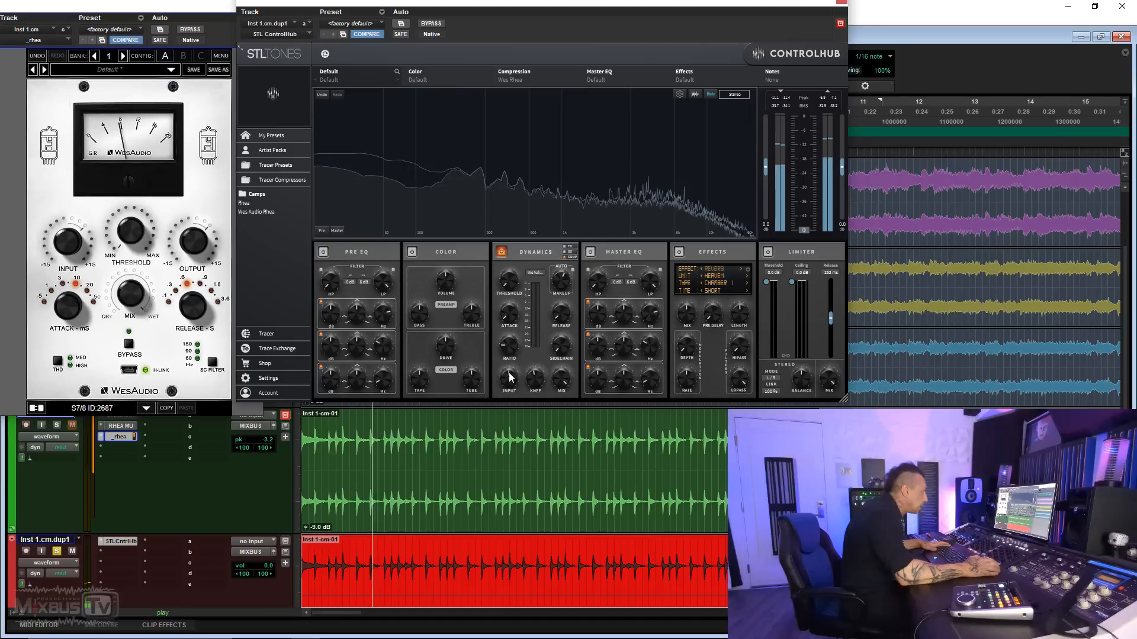
left_click_drag(516, 363, 516, 360)
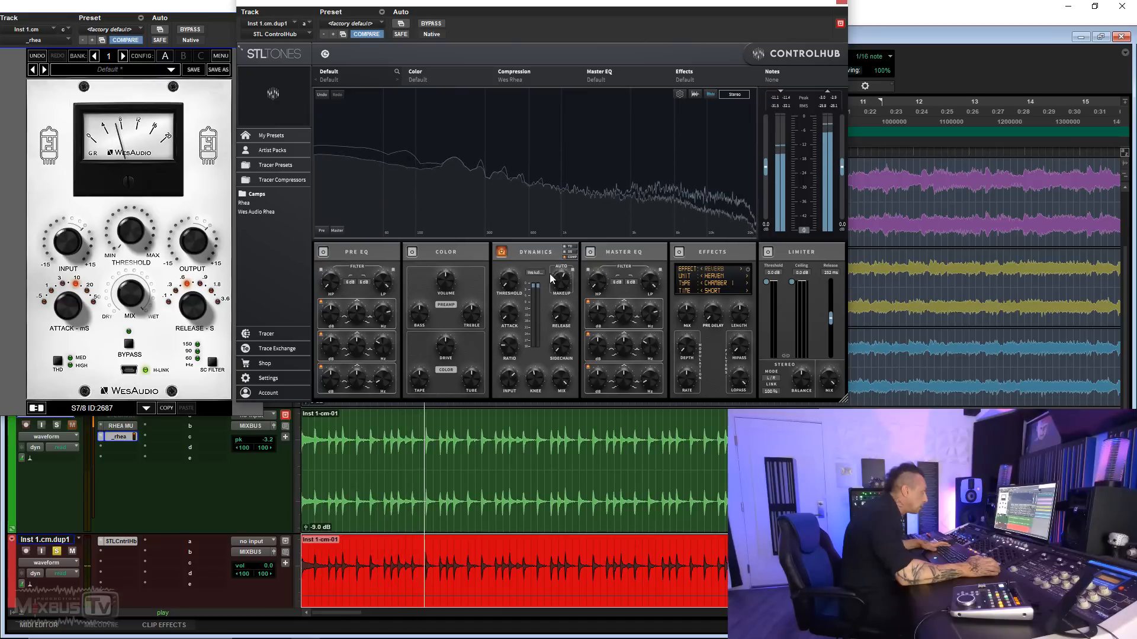
left_click_drag(550, 274, 551, 283)
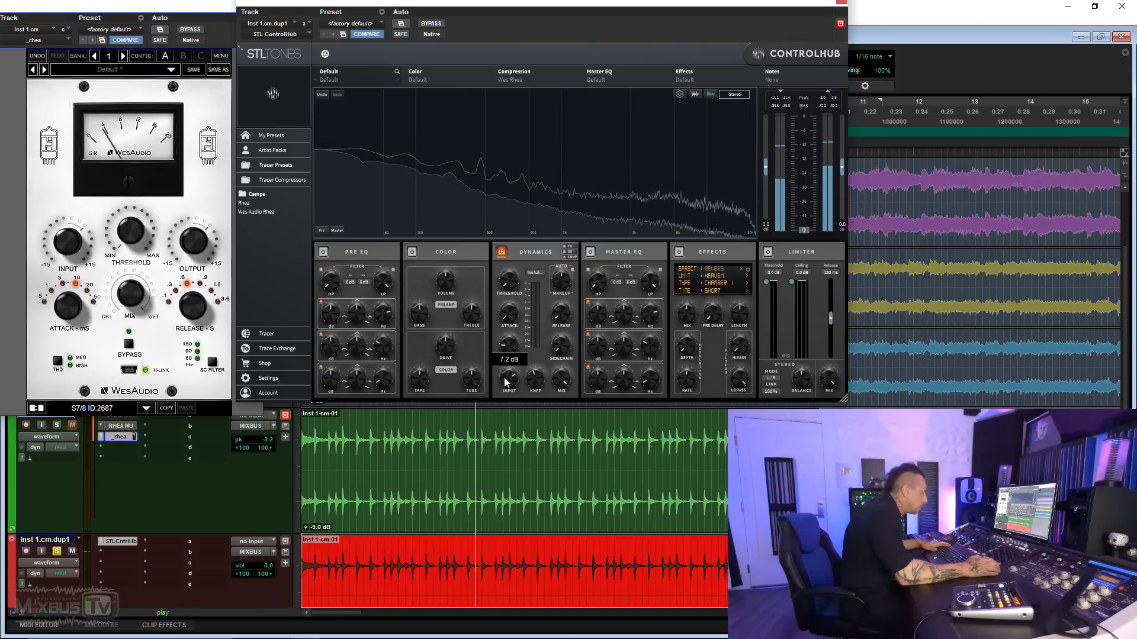
left_click_drag(504, 380, 504, 378)
mouse_move(65, 245)
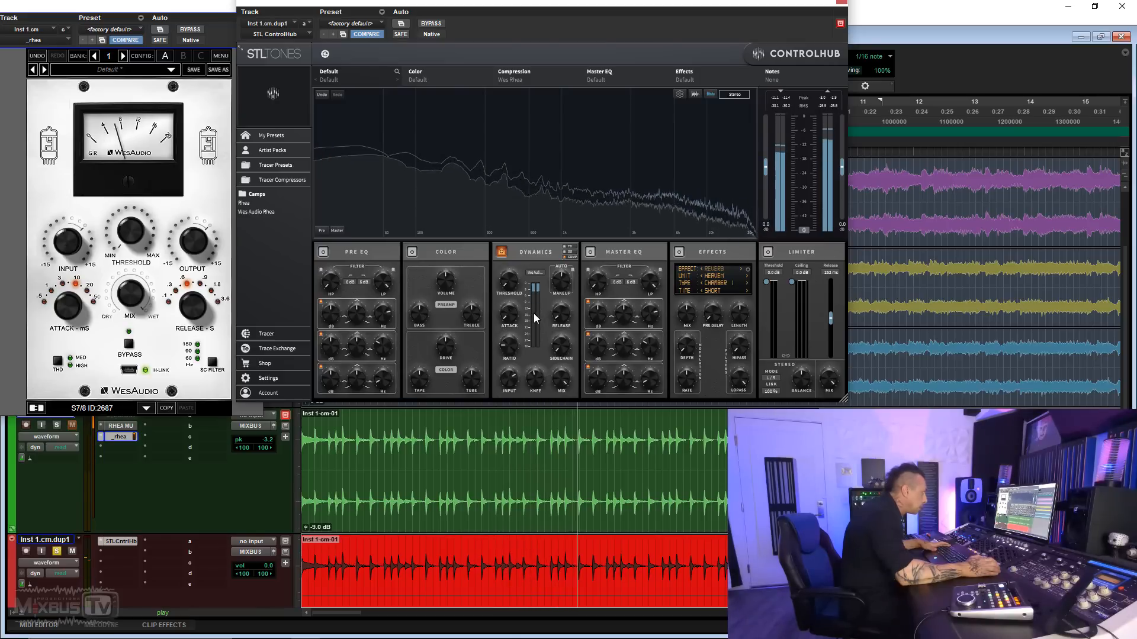
Set ControlHub's makeup gain to about 0.2 dB while alternating the solo between the Rhea track and the duplicate to match levels.
left_click(57, 426)
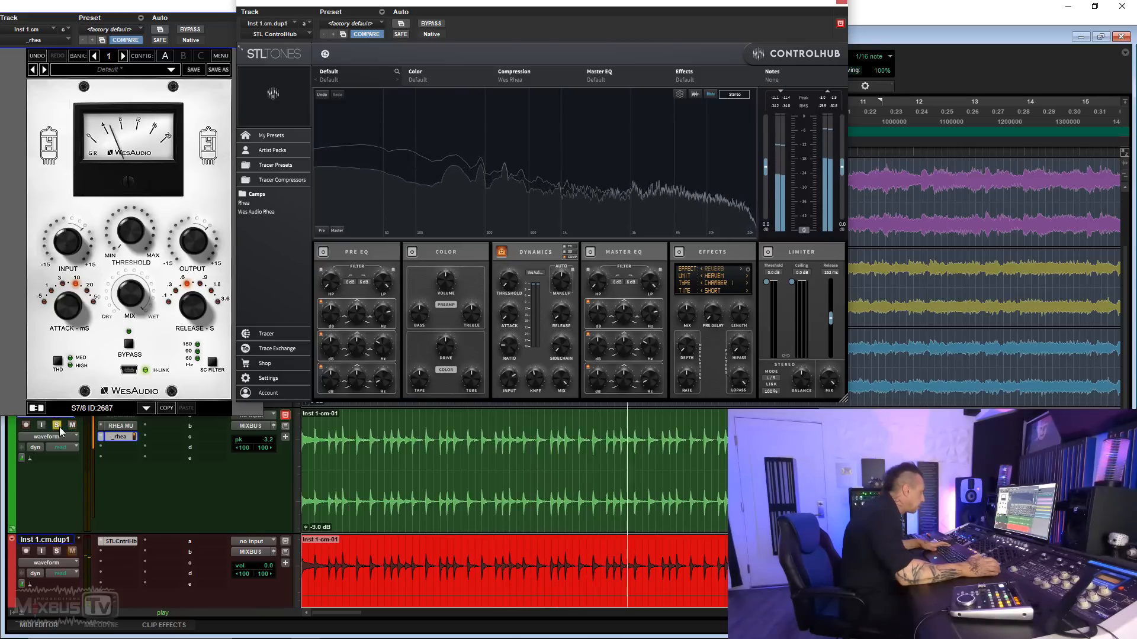
left_click_drag(564, 282, 564, 280)
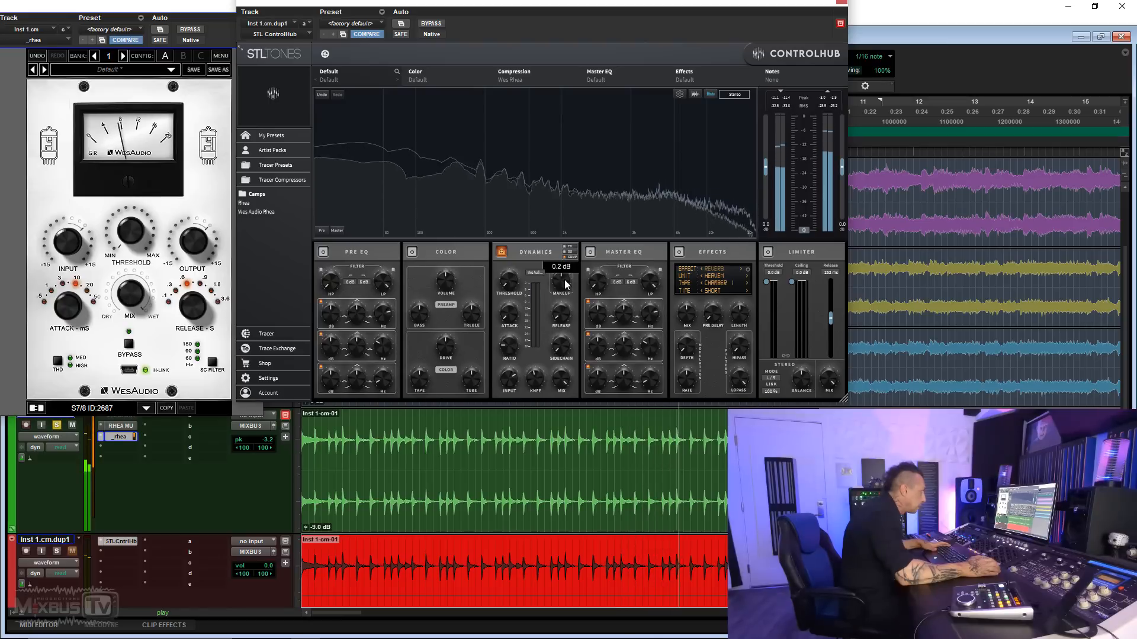
left_click(57, 552)
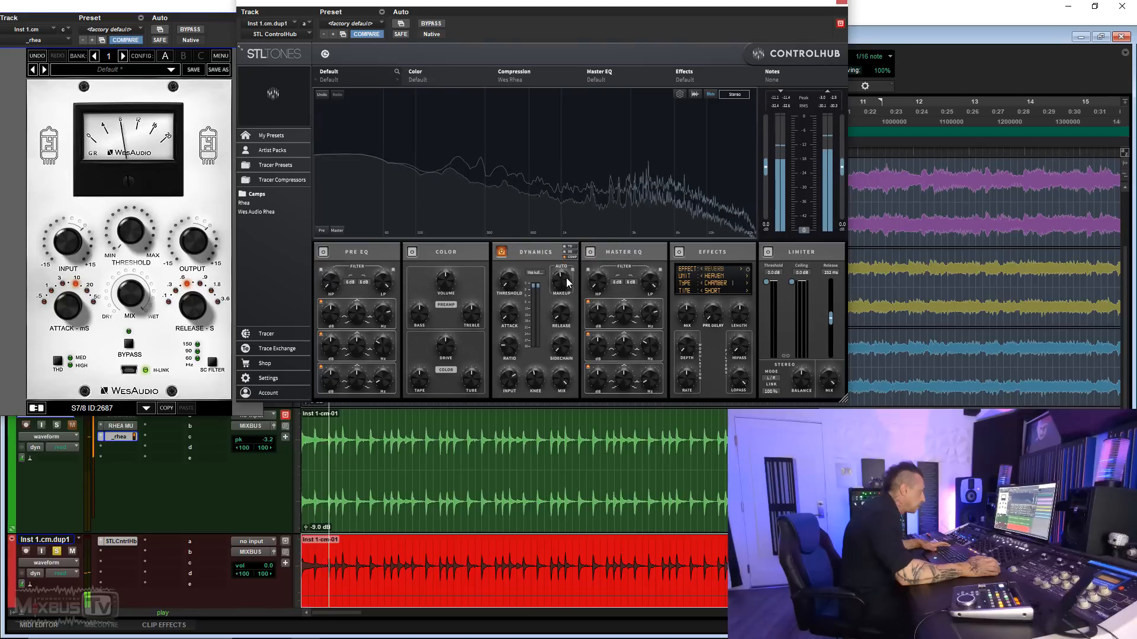
left_click(58, 425)
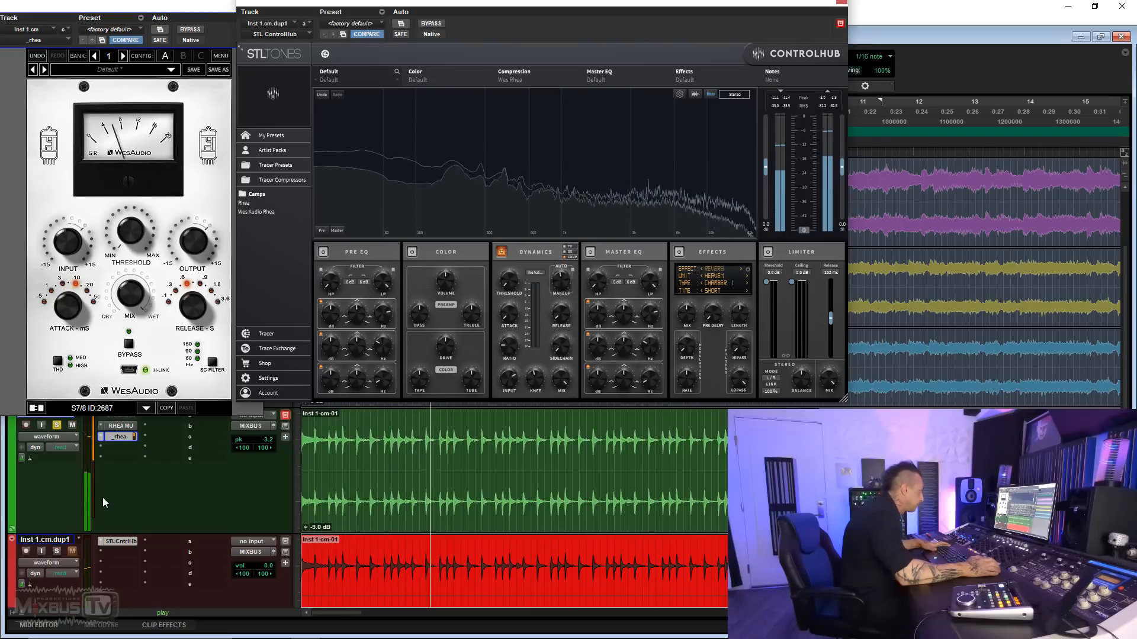
Replay the passage and alternate the solo between the Rhea hardware track and the ControlHub duplicate to compare their sound.
left_click(57, 550)
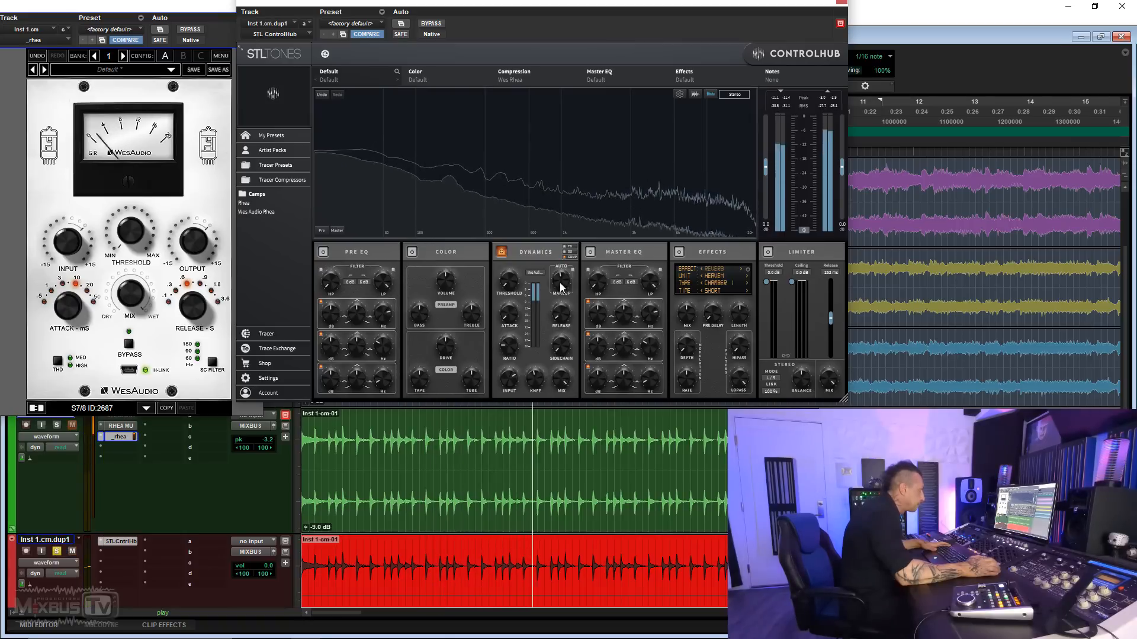
left_click(53, 426)
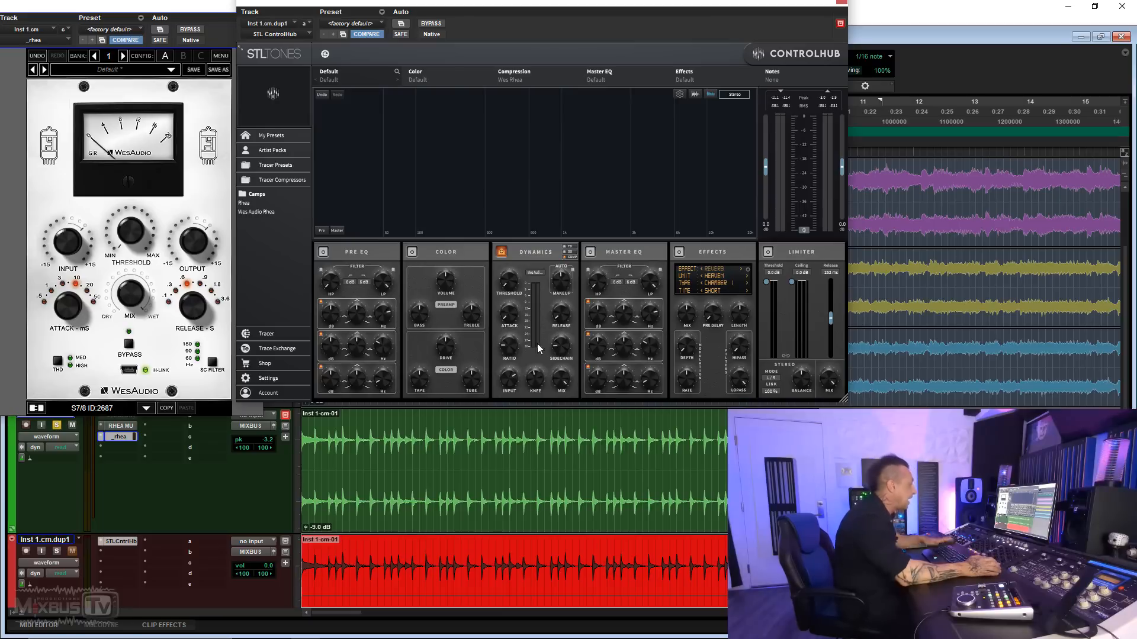
key("space")
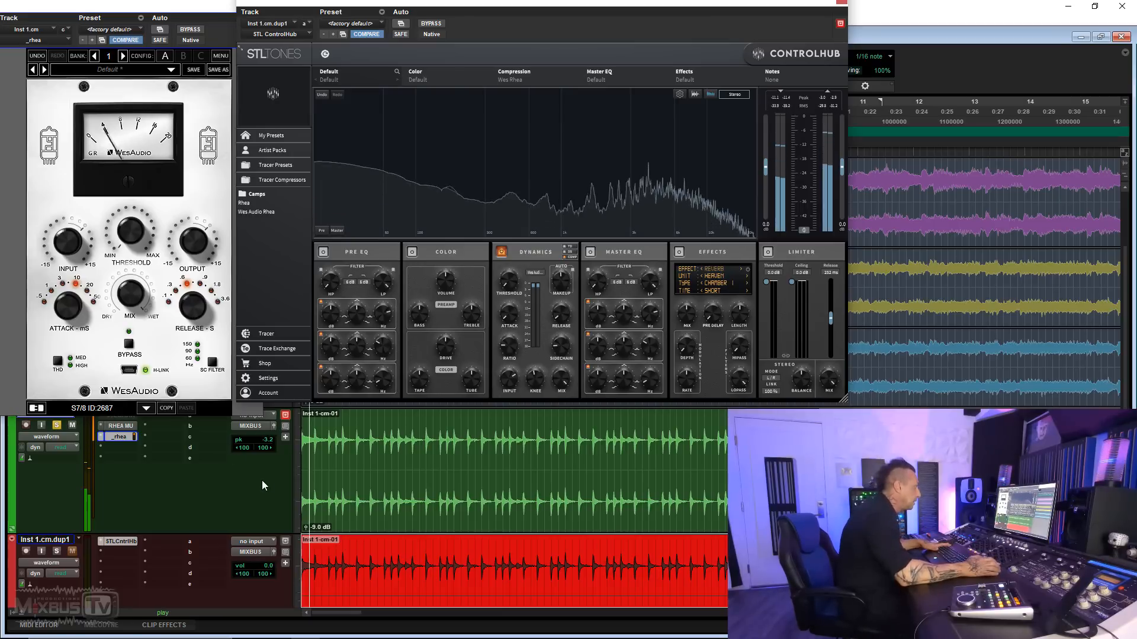
left_click(58, 551)
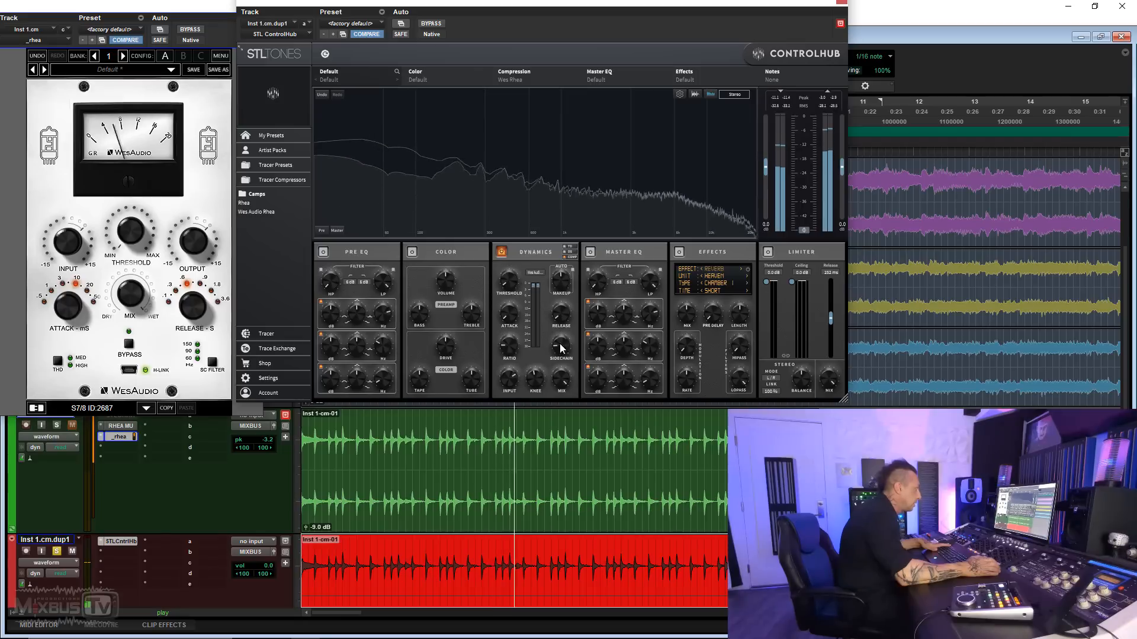
left_click(62, 424)
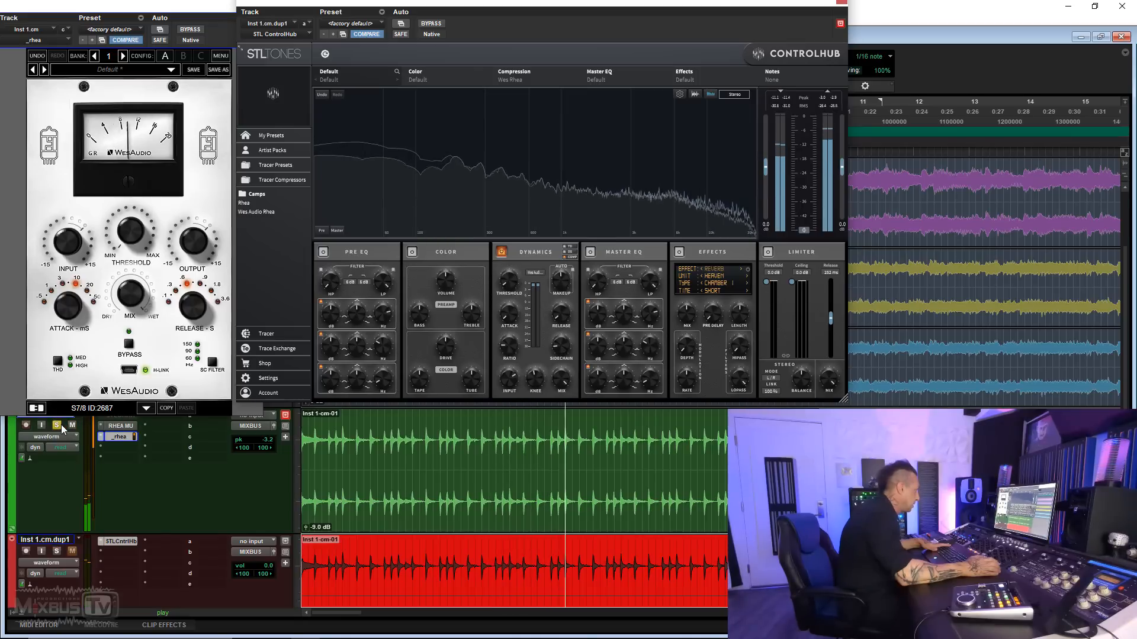
left_click(58, 551)
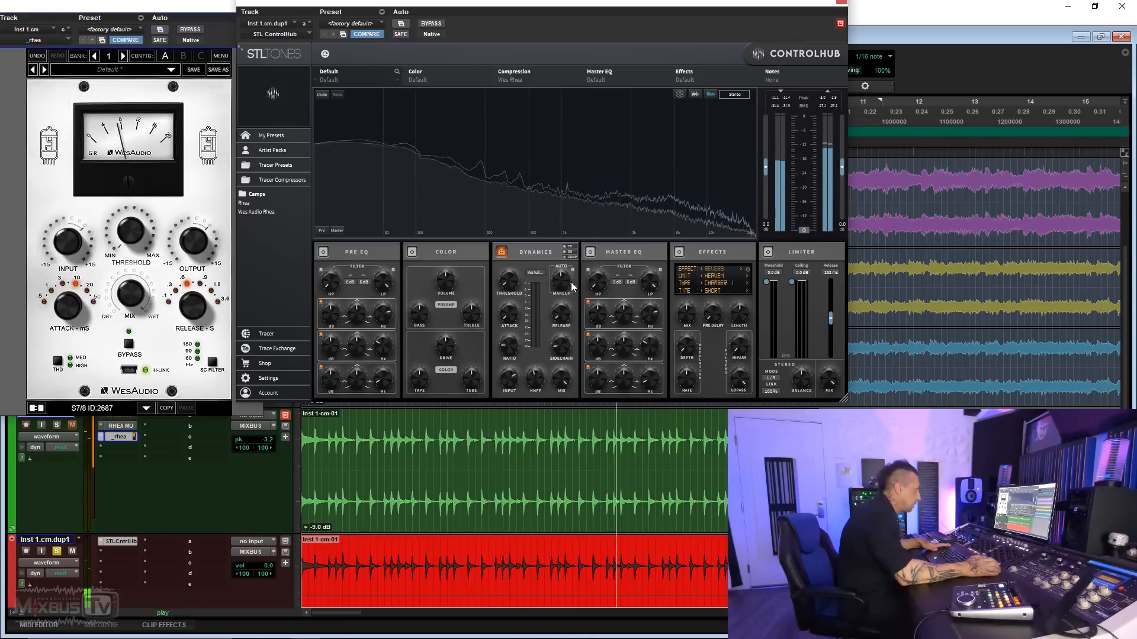
Fine-tune the ControlHub compressor's sidechain, makeup gain and ratio against the Rhea track, and set its threshold to about -32.0 dB.
left_click_drag(563, 346, 563, 352)
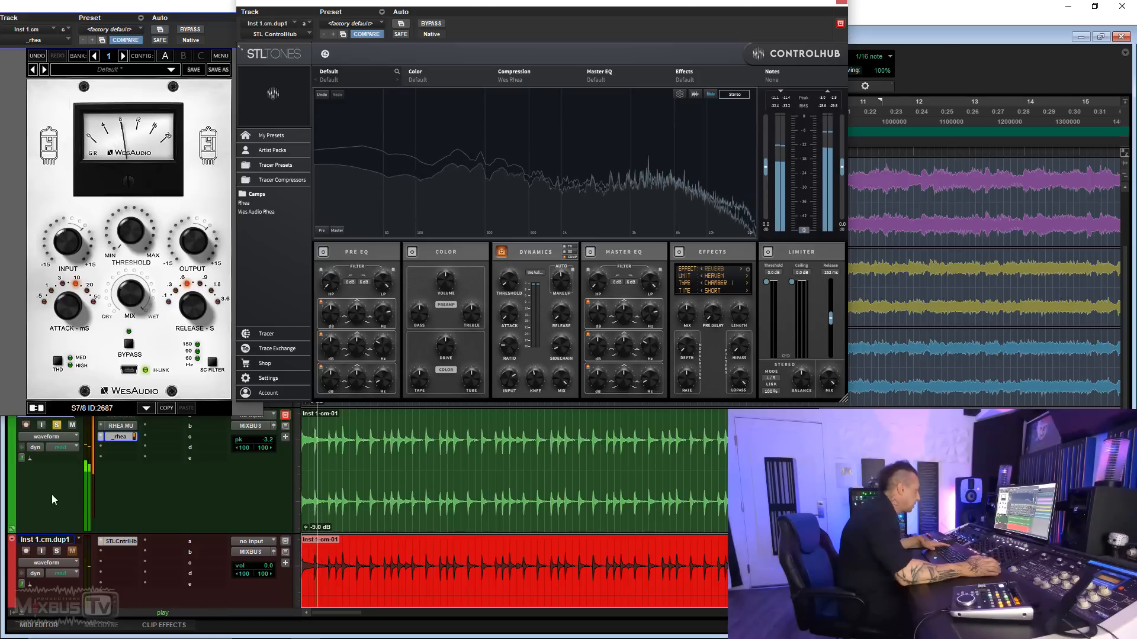
left_click(56, 552)
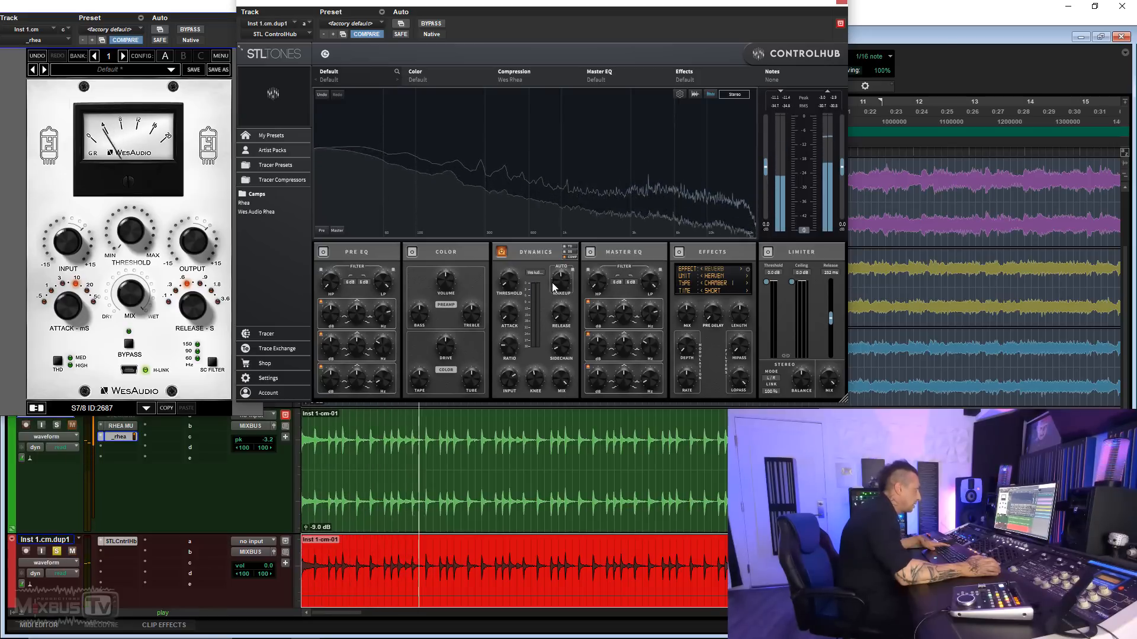
left_click_drag(565, 281, 565, 283)
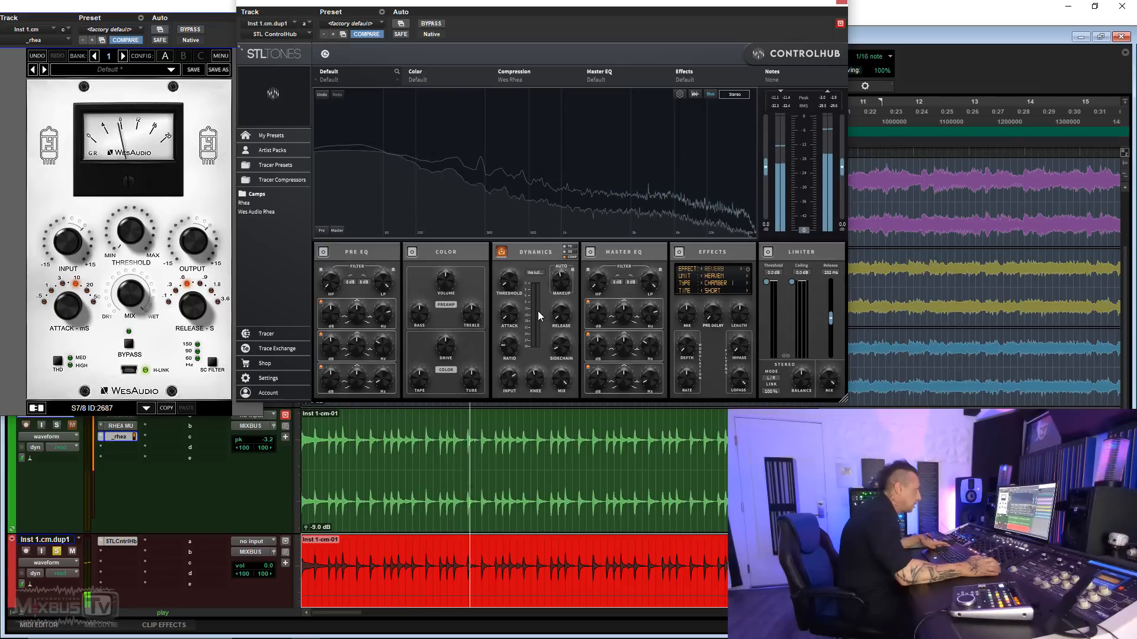
mouse_move(514, 343)
left_mouse_down()
mouse_move(518, 327)
mouse_move(517, 343)
left_mouse_up()
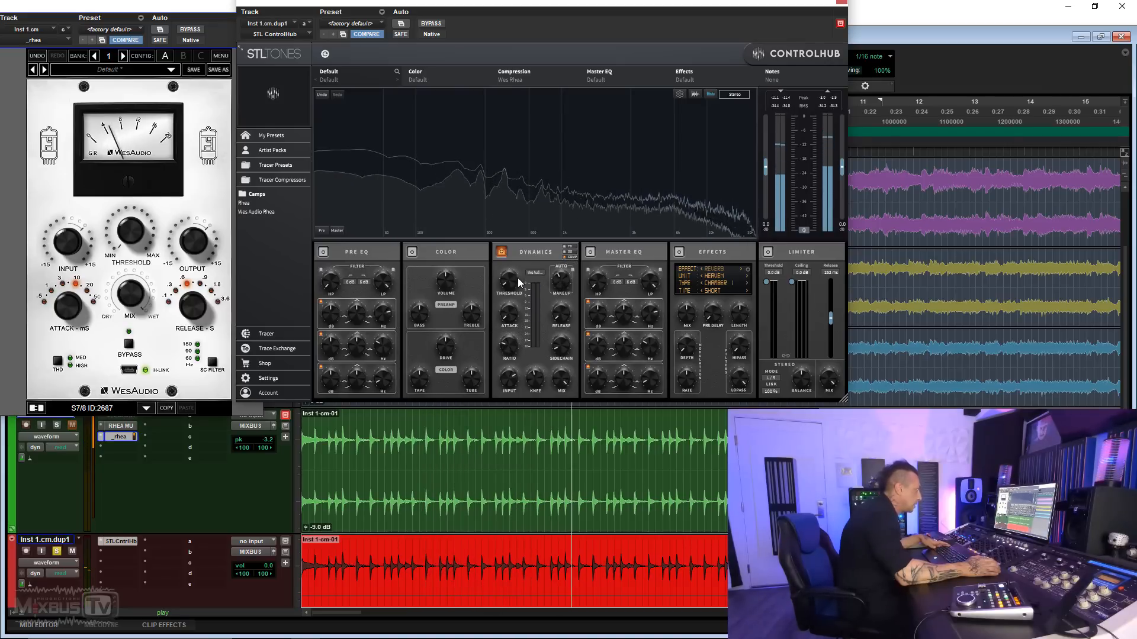
left_click_drag(513, 275, 513, 268)
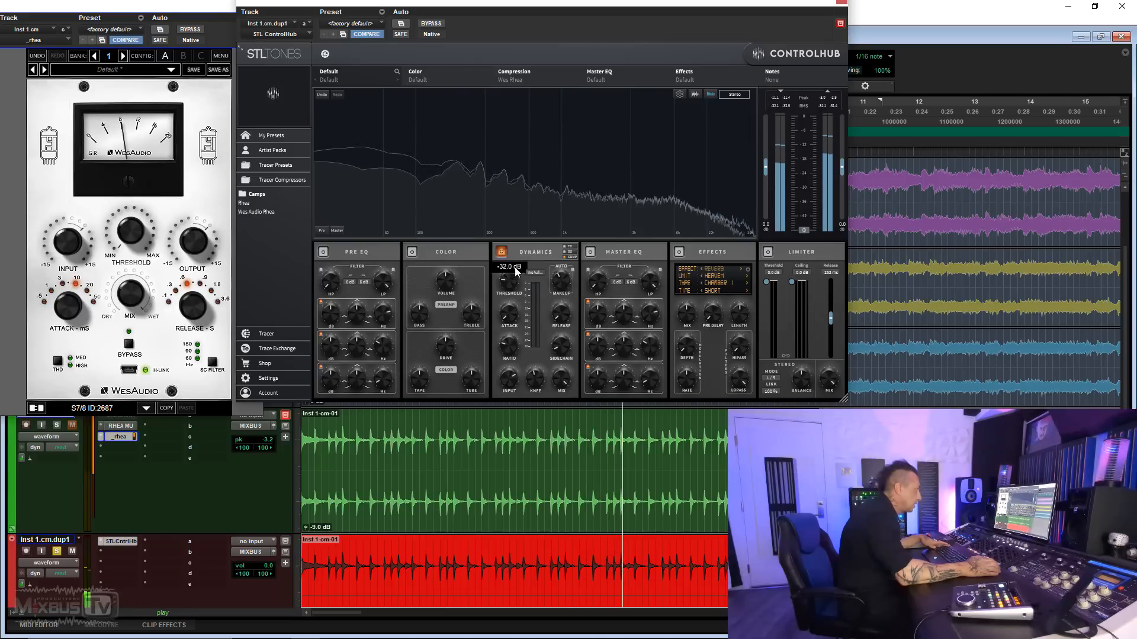